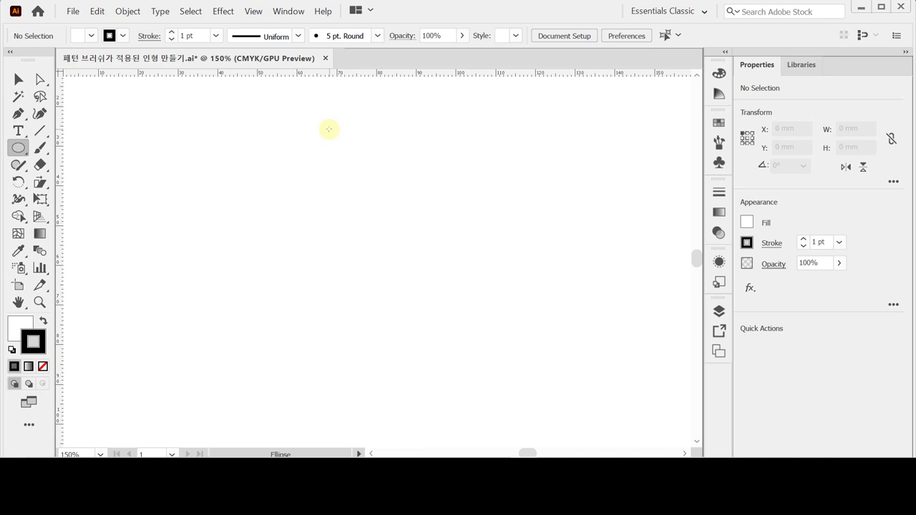
# Show the vertical guide and create a 35 × 30 mm ellipse centred on it for the doll's head
pyautogui.press('ctrl')
pyautogui.hotkey('ctrl', ';')
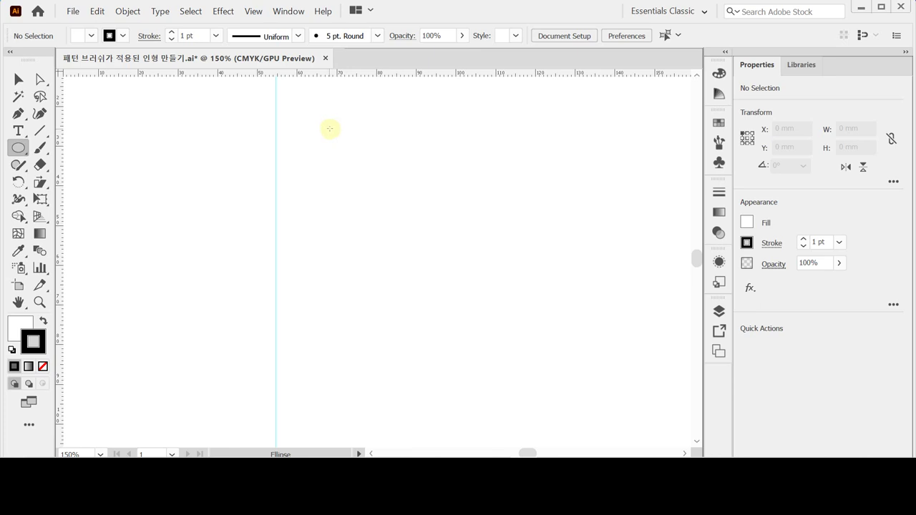
pyautogui.click(19, 147)
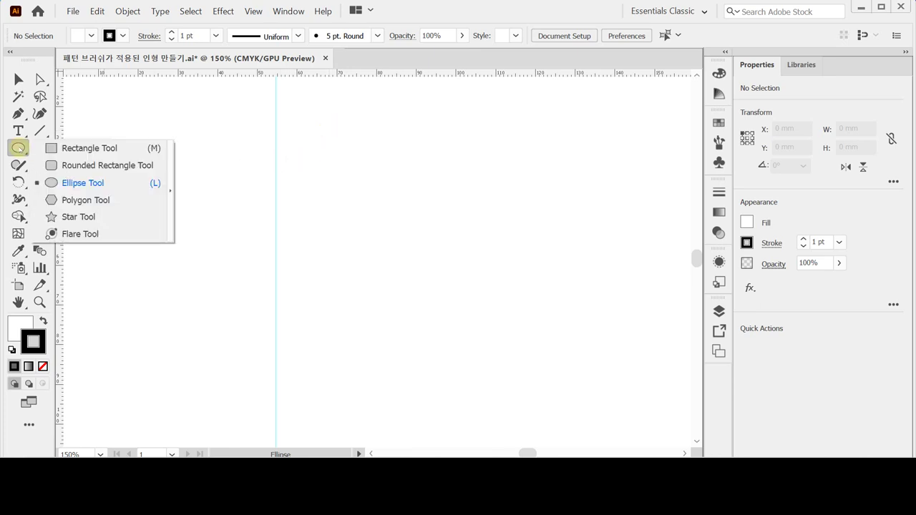
pyautogui.click(68, 182)
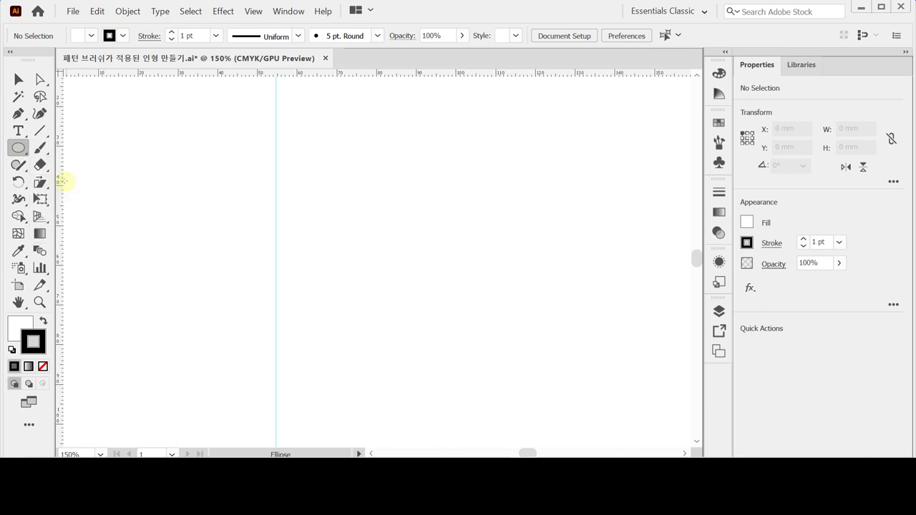
pyautogui.click(276, 208)
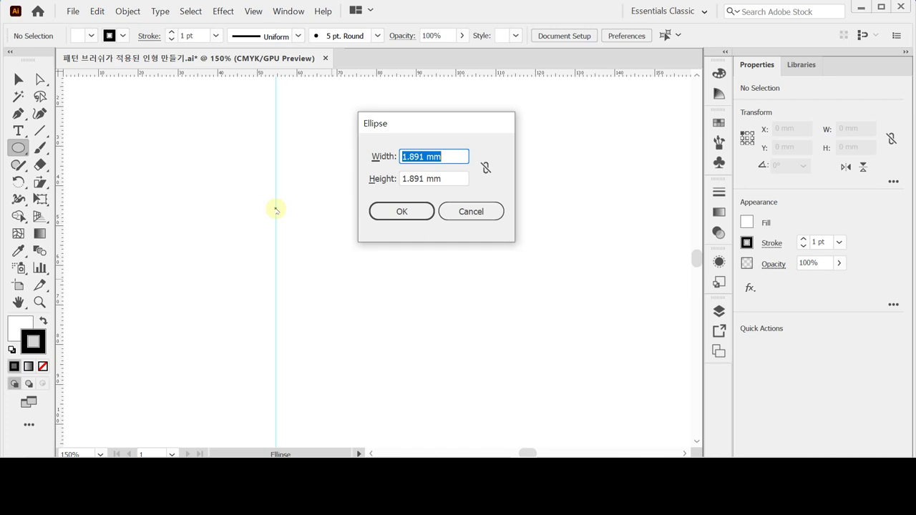
pyautogui.write('35')
pyautogui.press('Tab')
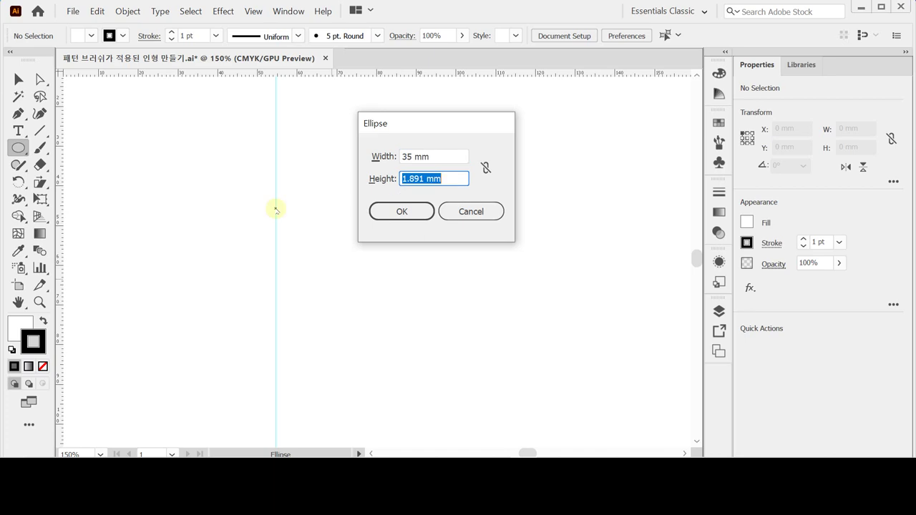
pyautogui.write('30')
pyautogui.press('Return')
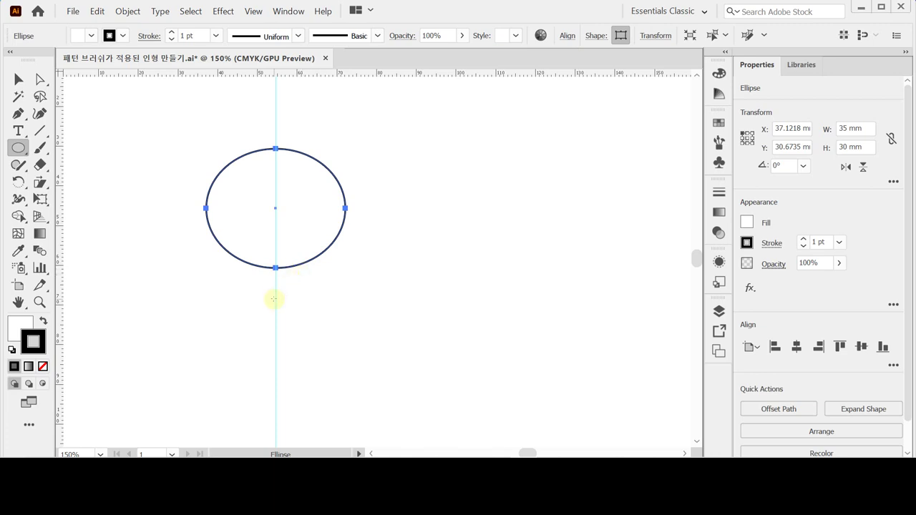
# Create a 54 × 45 mm ellipse centred on the guide below the head for the body
pyautogui.click(276, 335)
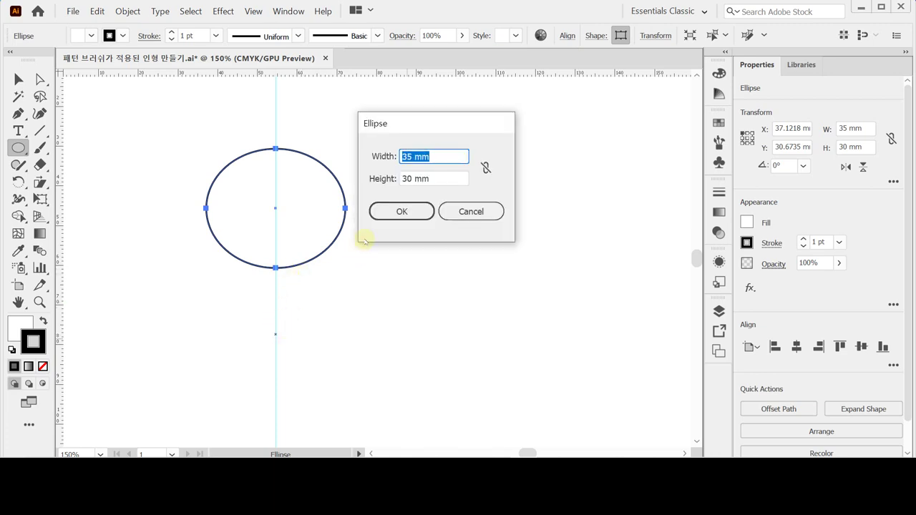
pyautogui.write('54')
pyautogui.press('Tab')
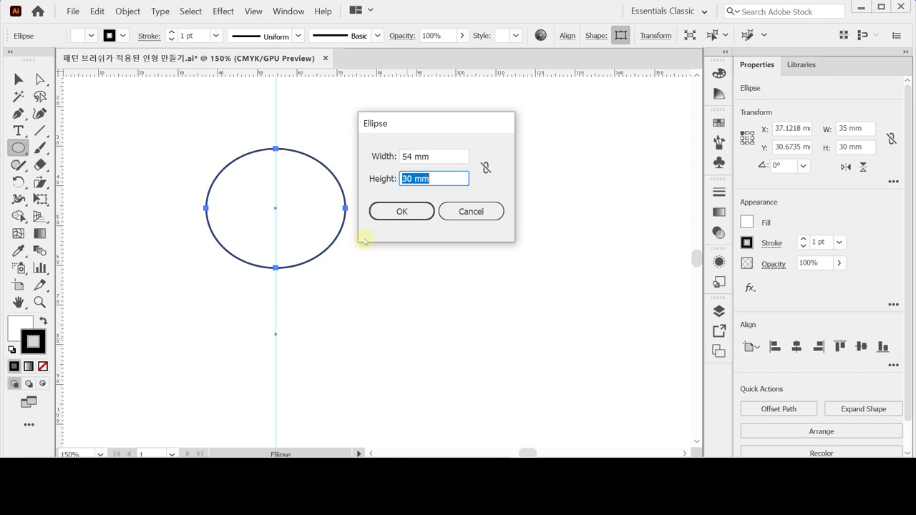
pyautogui.write('3')
pyautogui.press('BackSpace')
pyautogui.write('45')
pyautogui.press('Return')
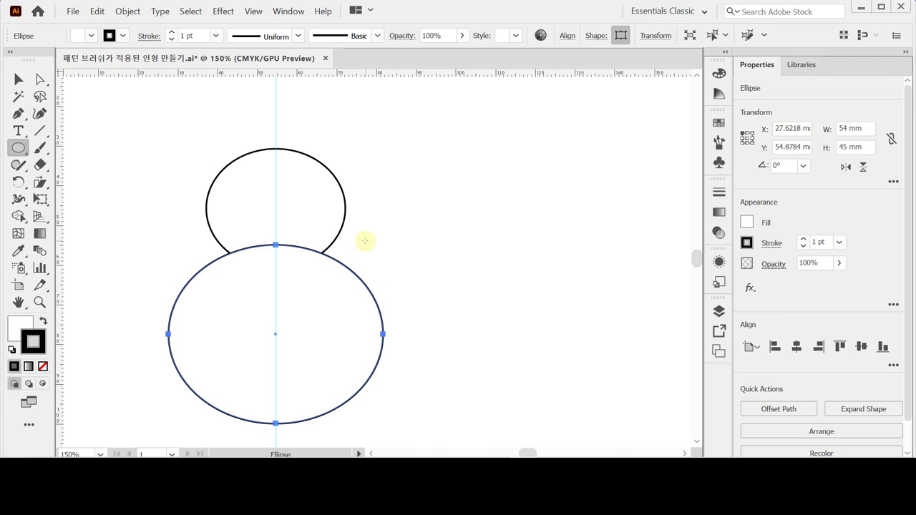
# Move the body ellipse up by 4 mm so it overlaps more of the head
pyautogui.hotkey('shift', 'Up')
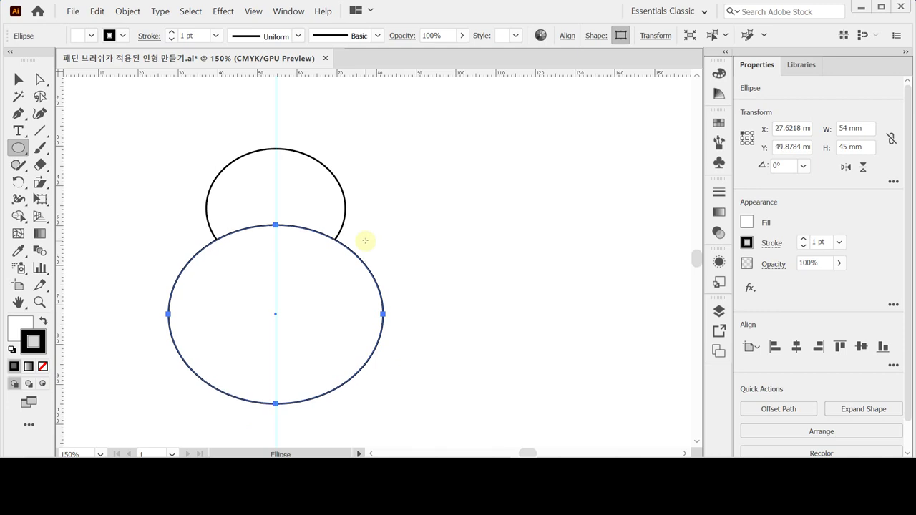
pyautogui.press('Down')
pyautogui.press('Down')
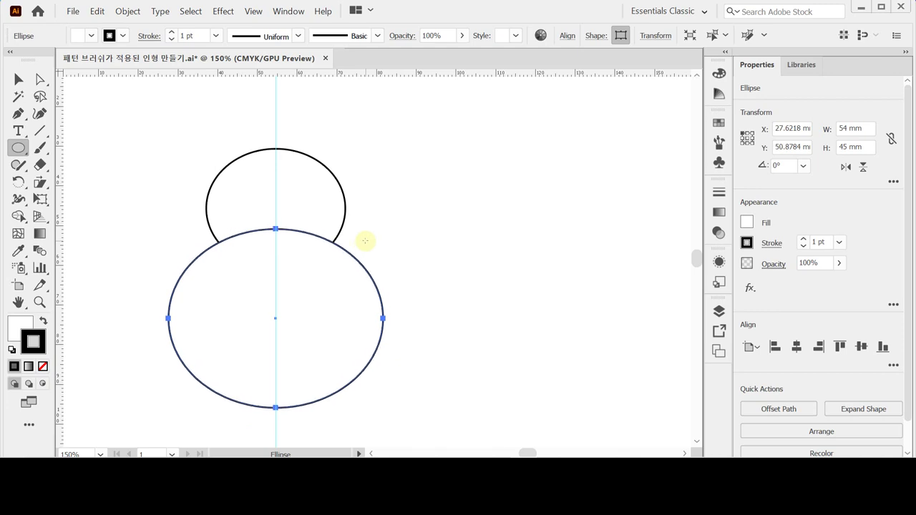
# Create a 33 × 13 mm ellipse centred on the guide at the lower edge of the body as the base
pyautogui.scroll(-3, 365, 242)
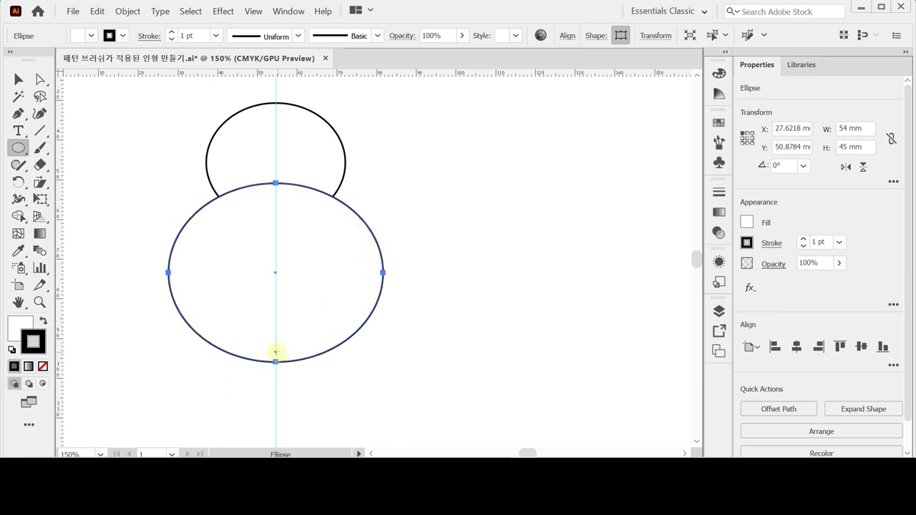
pyautogui.click(276, 352)
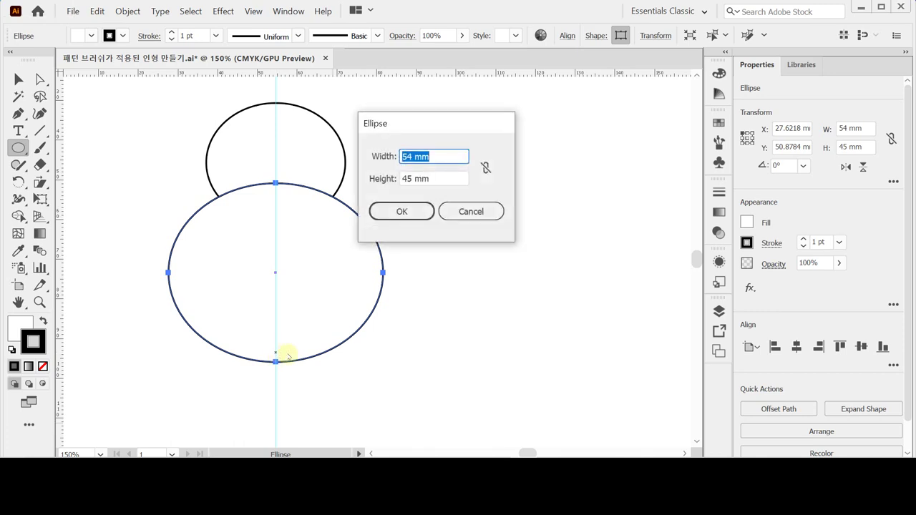
pyautogui.write('33')
pyautogui.press('Tab')
pyautogui.write('13')
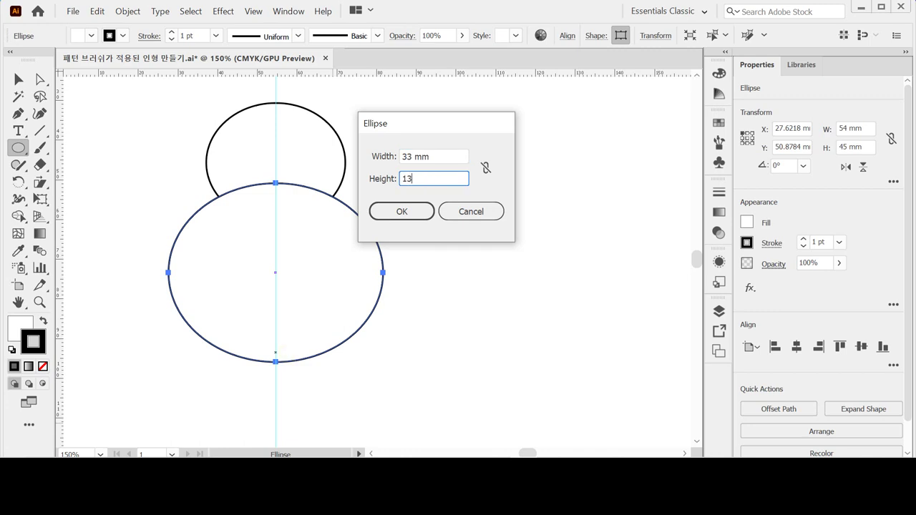
pyautogui.press('Return')
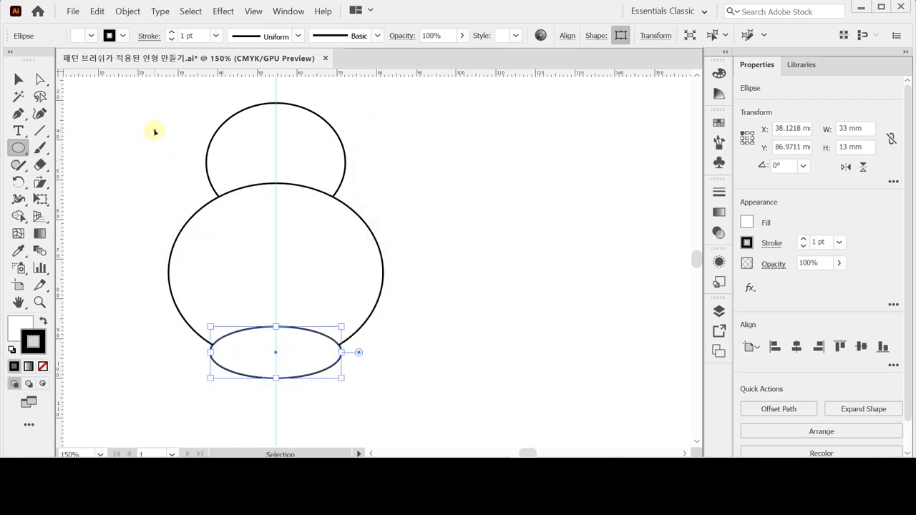
# Select the head, body and base ellipses and align them horizontally by their centres
pyautogui.moveTo(154, 136); pyautogui.dragTo(286, 368)
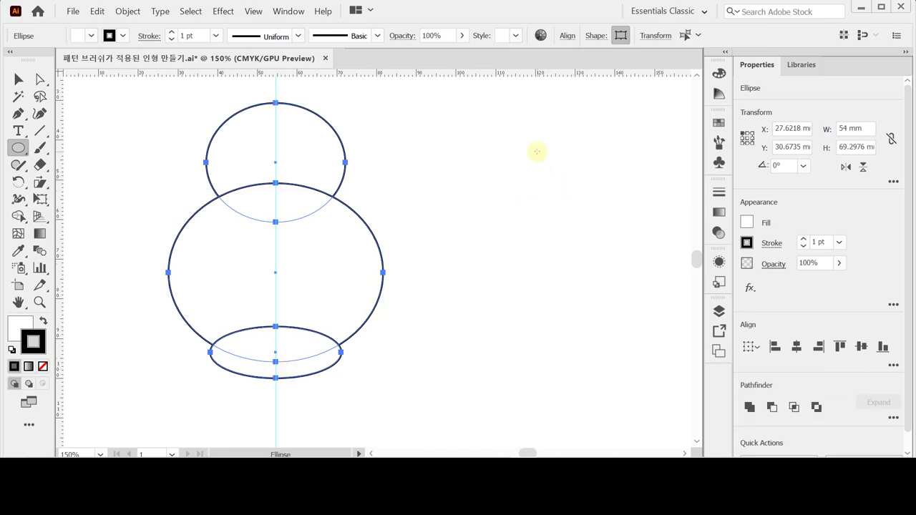
pyautogui.click(797, 347)
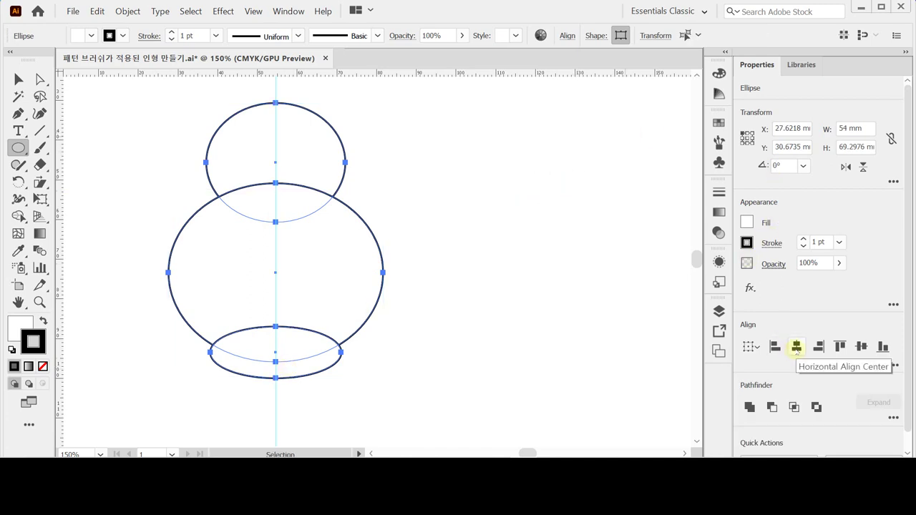
pyautogui.click(797, 348)
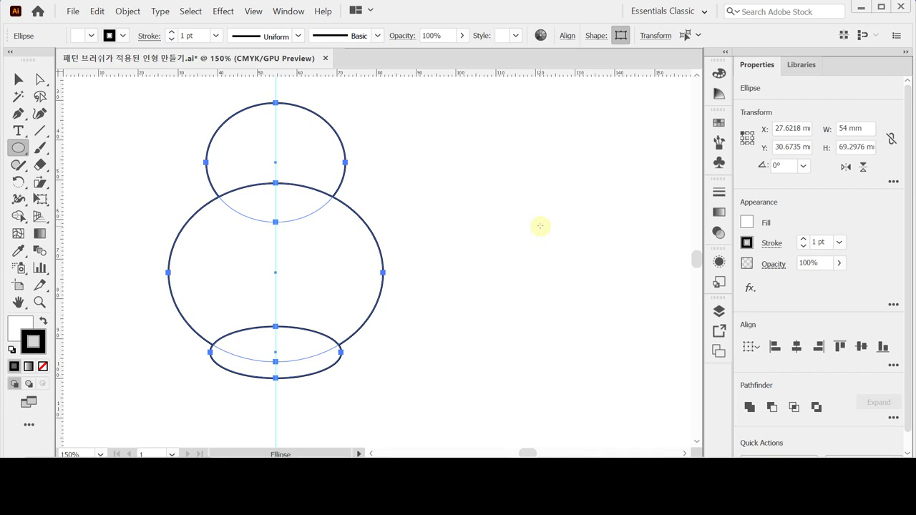
pyautogui.hotkey('ctrl', 'z')
# Unite the three selected ellipses into a single doll outline
pyautogui.press('v')
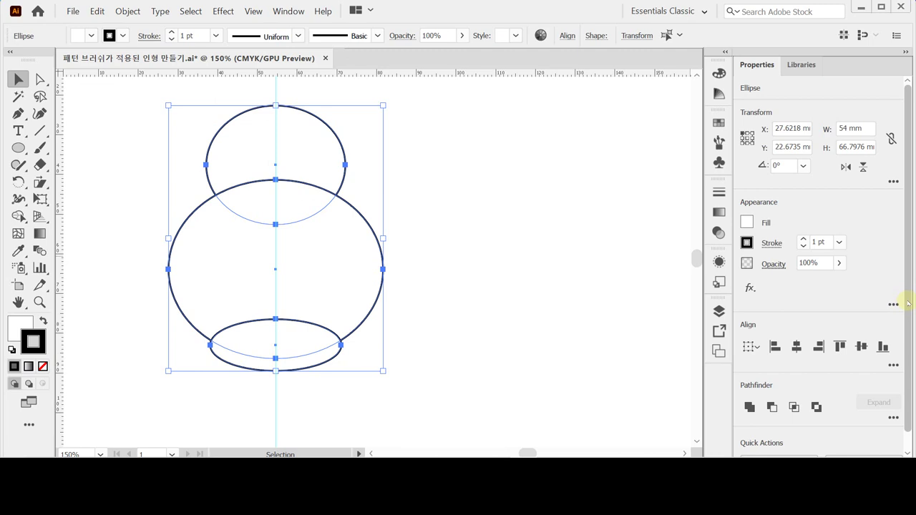
pyautogui.scroll(-1, 909, 322)
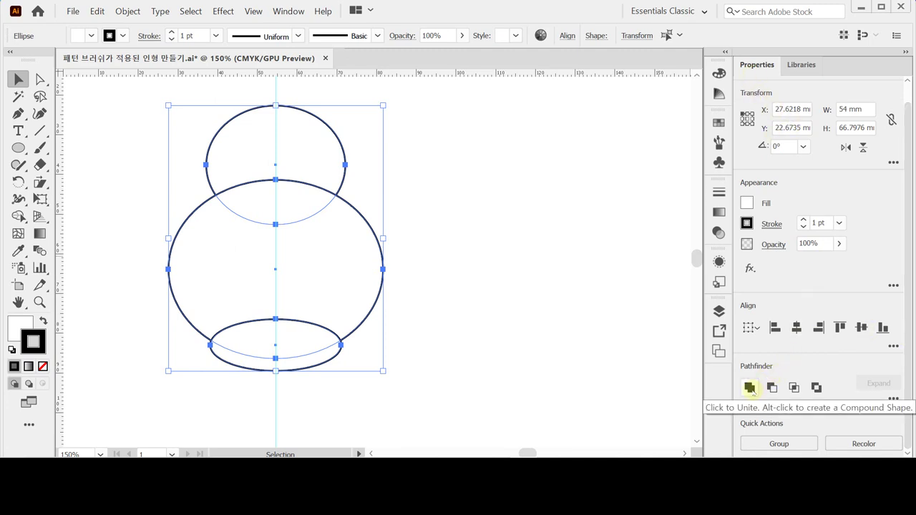
pyautogui.click(749, 387)
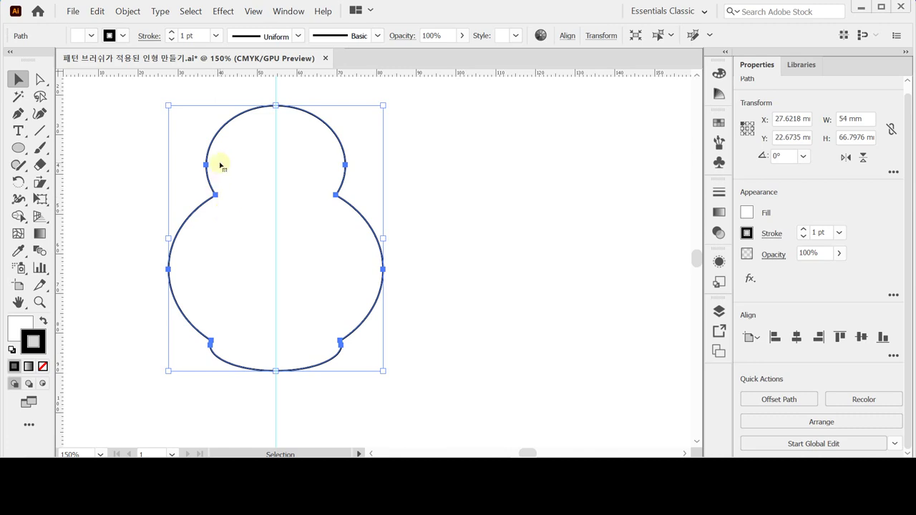
# Apply the Stylize Round Corners effect with a 3 mm radius to the doll outline
pyautogui.click(222, 11)
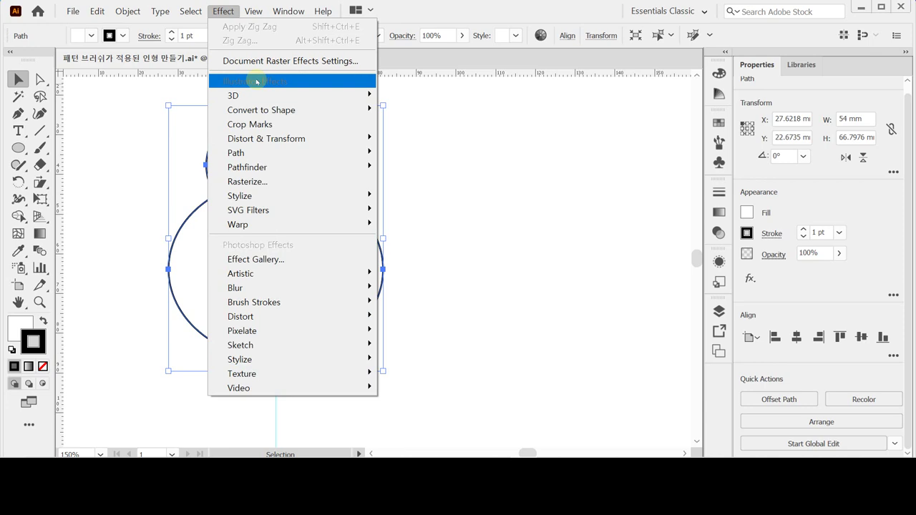
pyautogui.moveTo(322, 194)
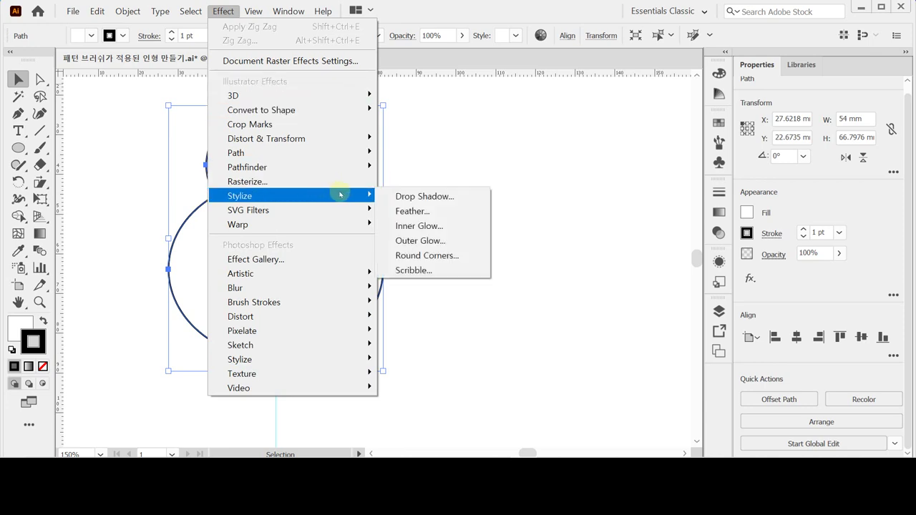
pyautogui.click(444, 255)
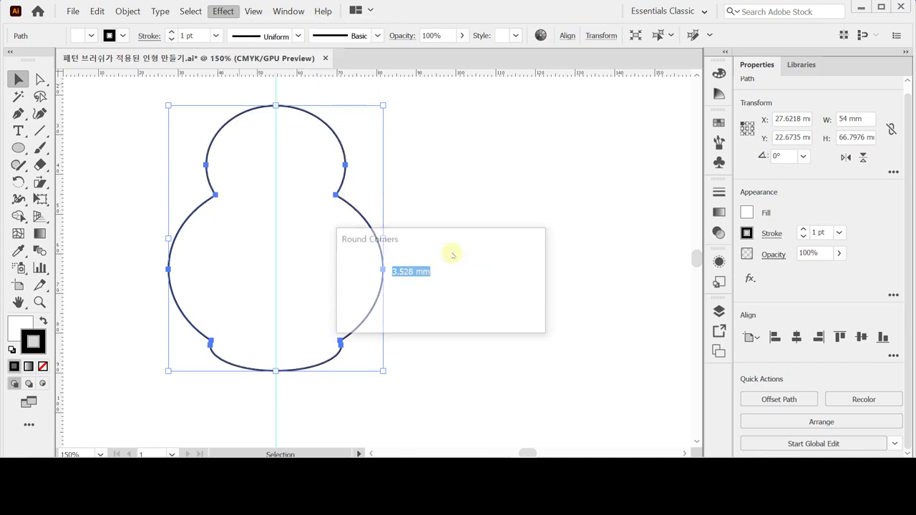
pyautogui.moveTo(450, 241); pyautogui.dragTo(486, 230)
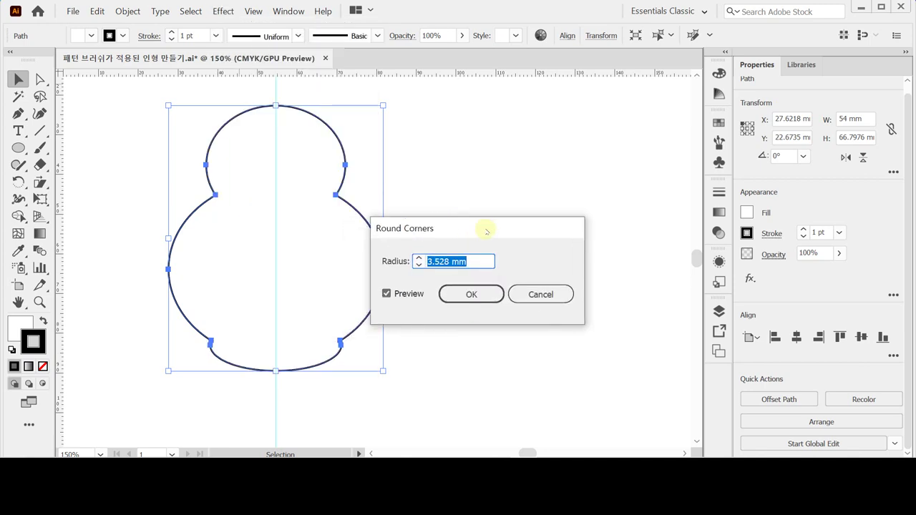
pyautogui.write('3')
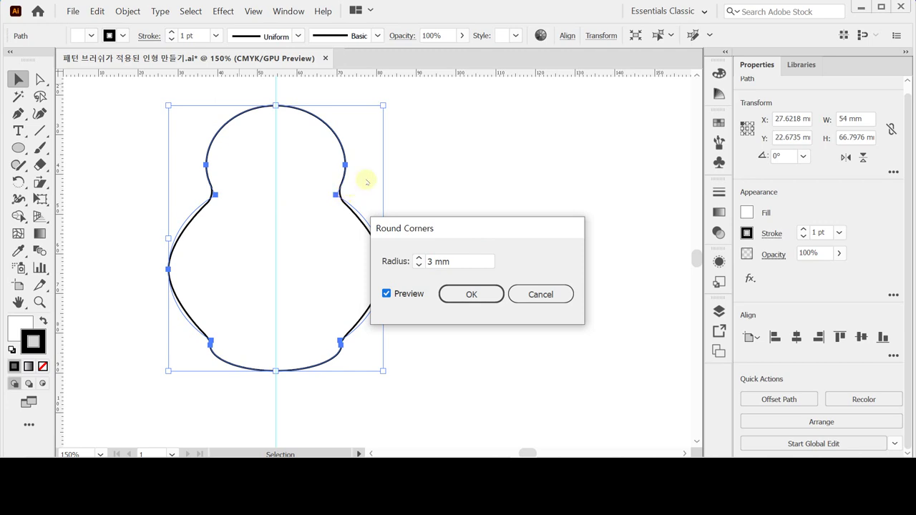
pyautogui.click(494, 293)
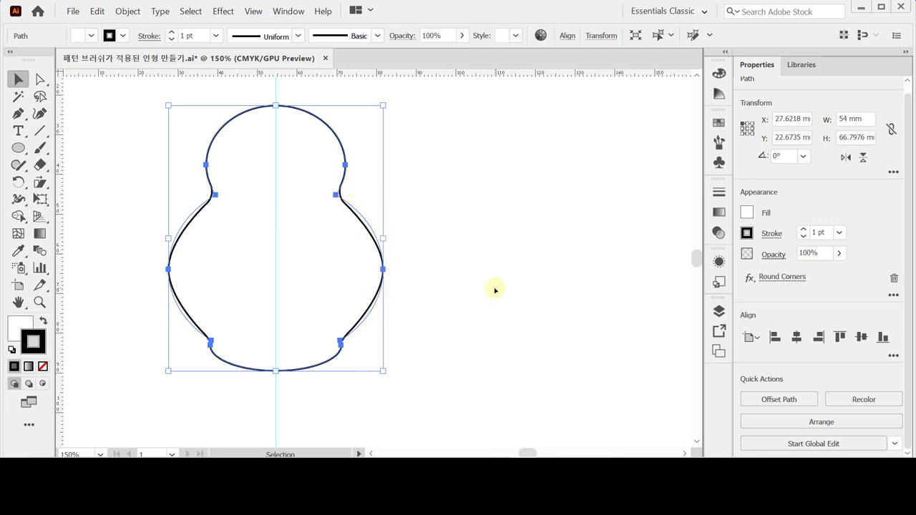
# Inspect the doll's underlying path and anchor points in Outline view, and return to the preview
pyautogui.press('a')
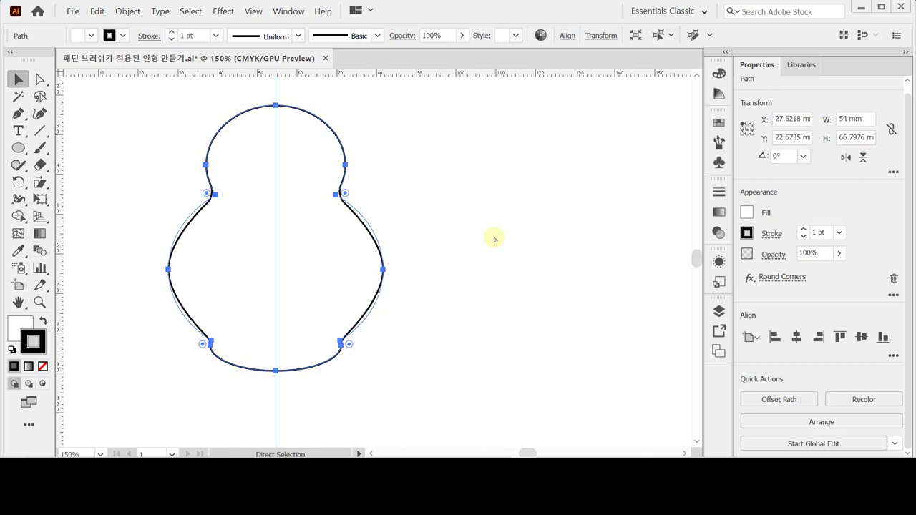
pyautogui.hotkey('ctrl', 'y')
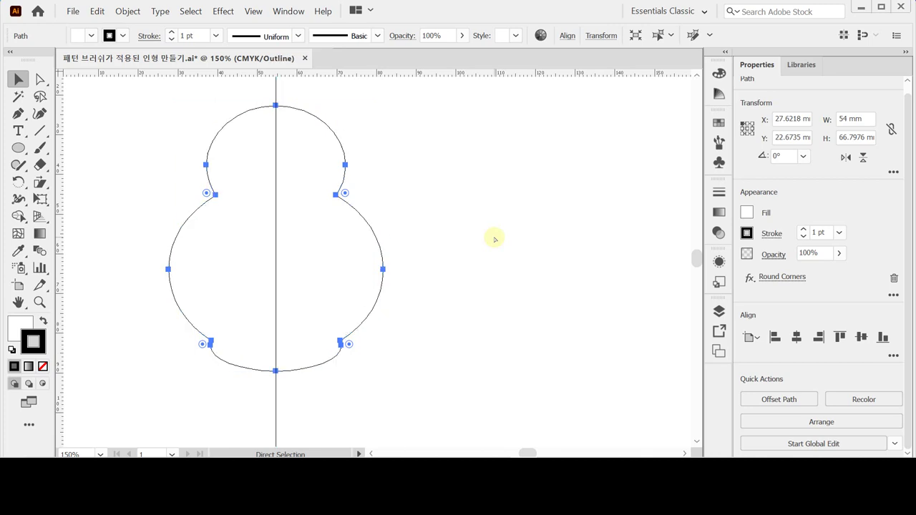
pyautogui.press('v')
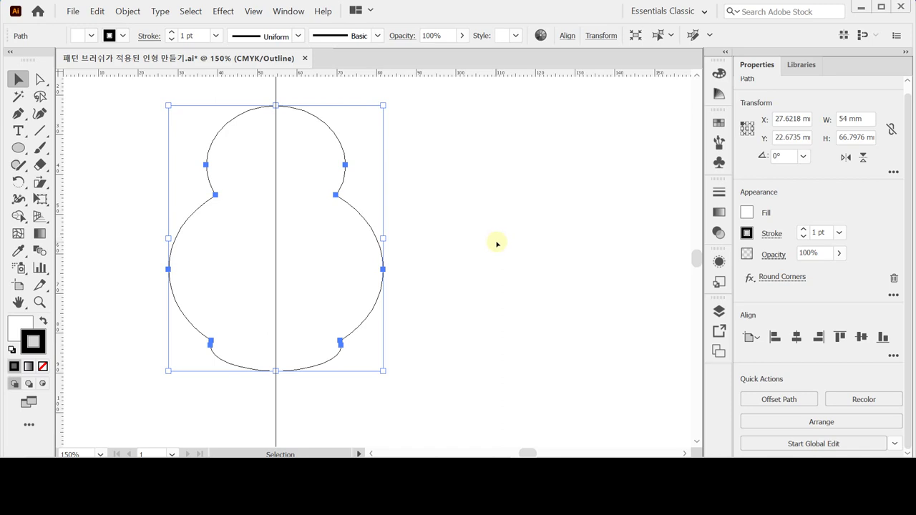
pyautogui.press('a')
pyautogui.hotkey('ctrl', 'y')
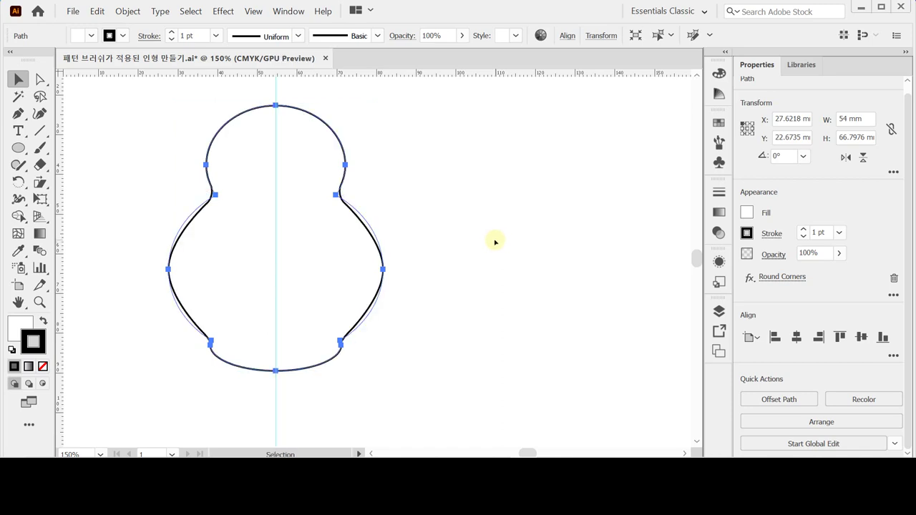
pyautogui.press('v')
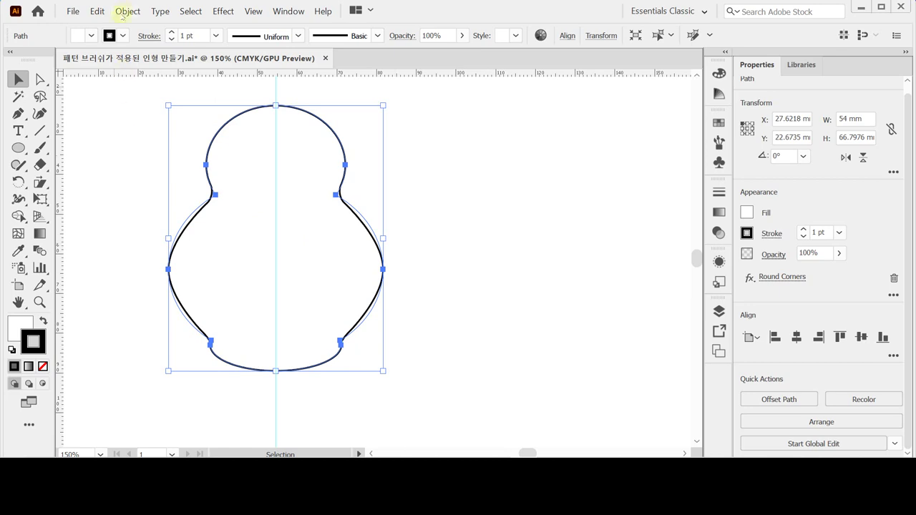
# Try expanding the rounded outline's appearance, and undo back to before the Round Corners effect
pyautogui.click(125, 12)
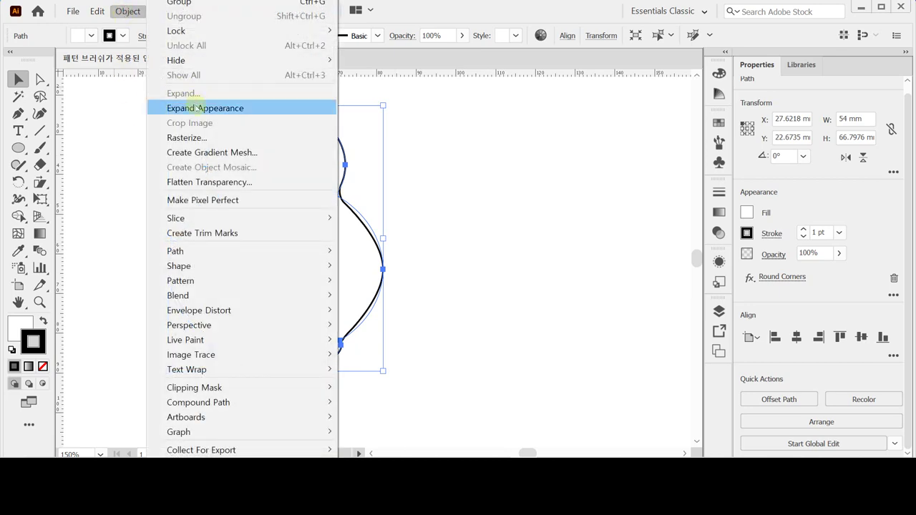
pyautogui.click(196, 108)
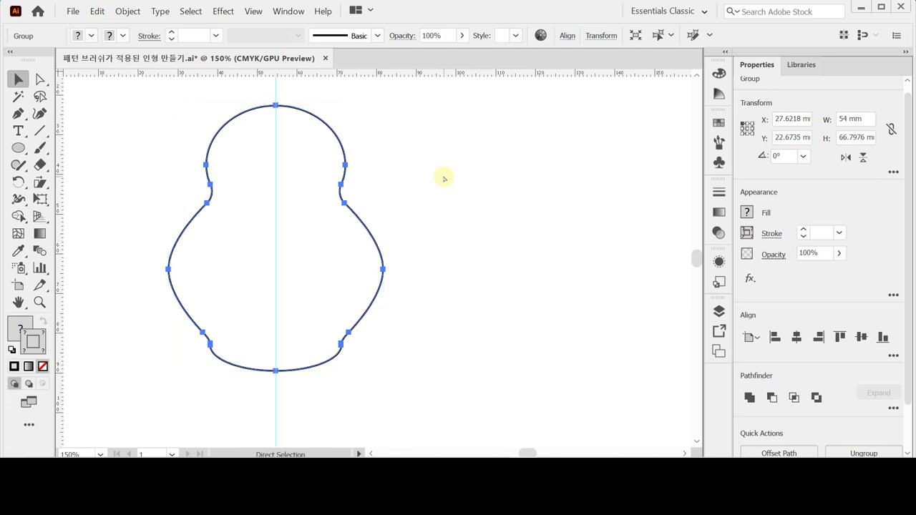
pyautogui.hotkey('ctrl', 'z')
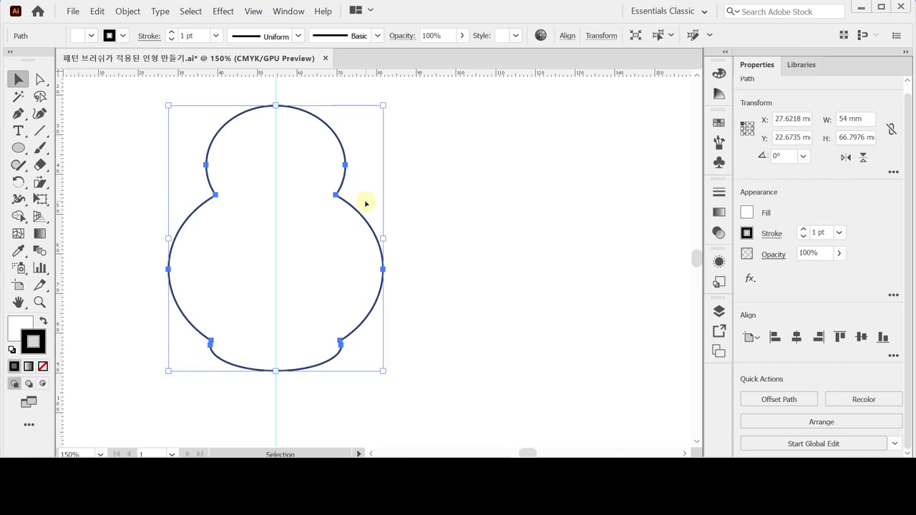
# Try rounding the doll outline's corners directly with the live corner widgets
pyautogui.press('ctrl')
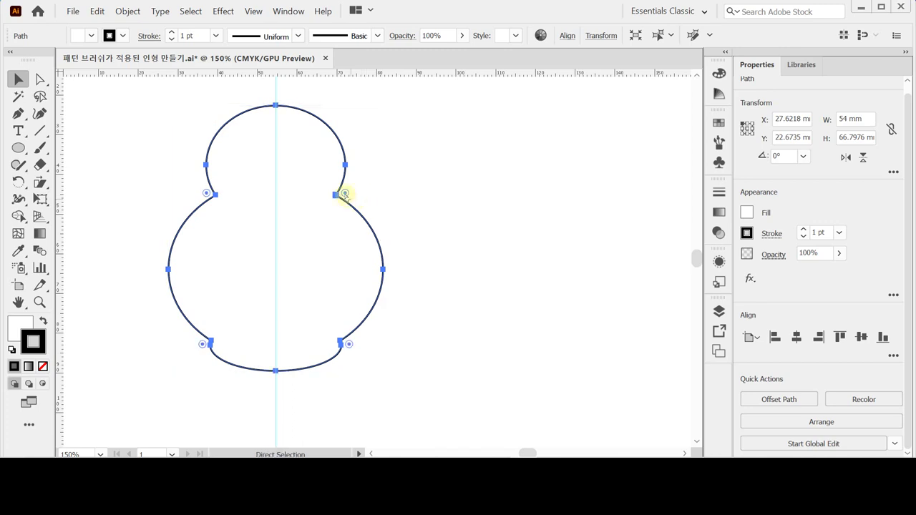
pyautogui.click(347, 193)
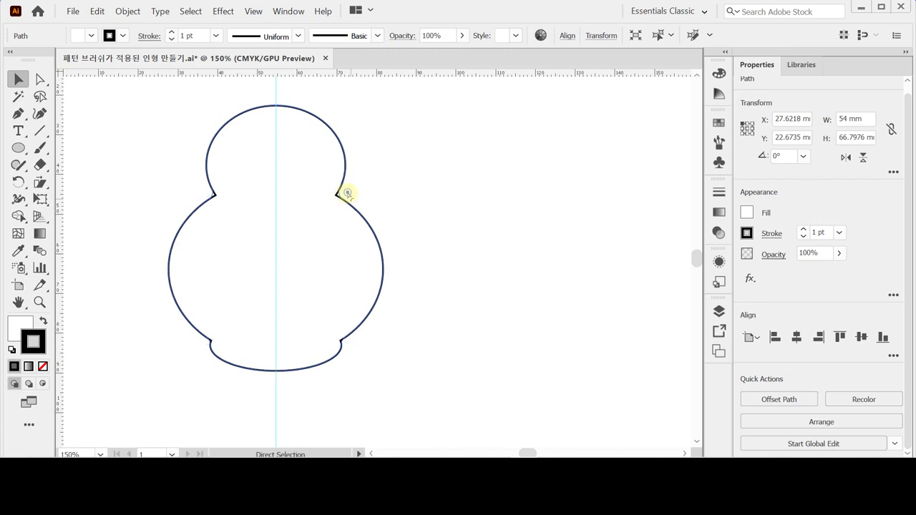
pyautogui.click(347, 193)
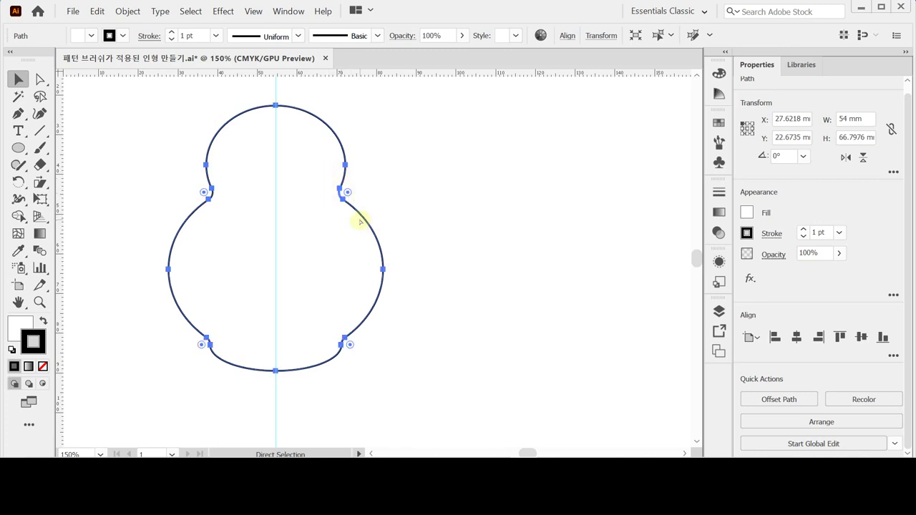
pyautogui.press('ctrl')
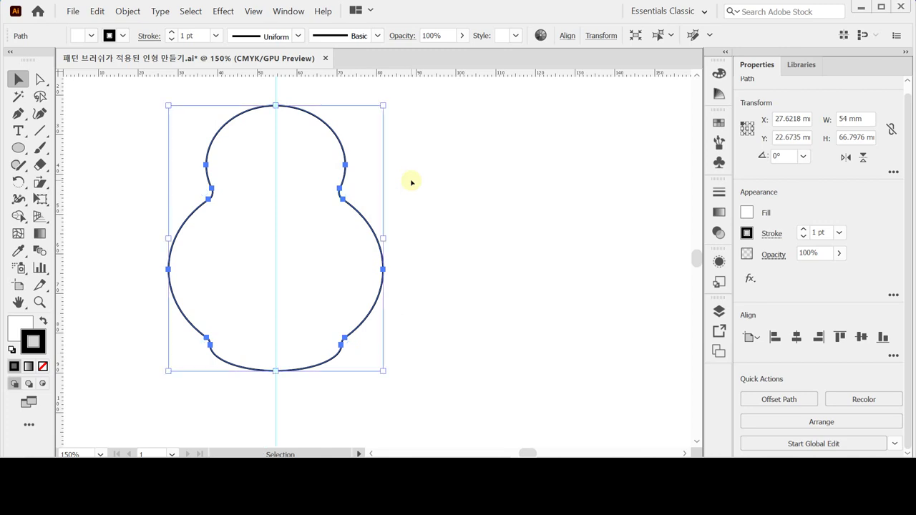
pyautogui.press('v')
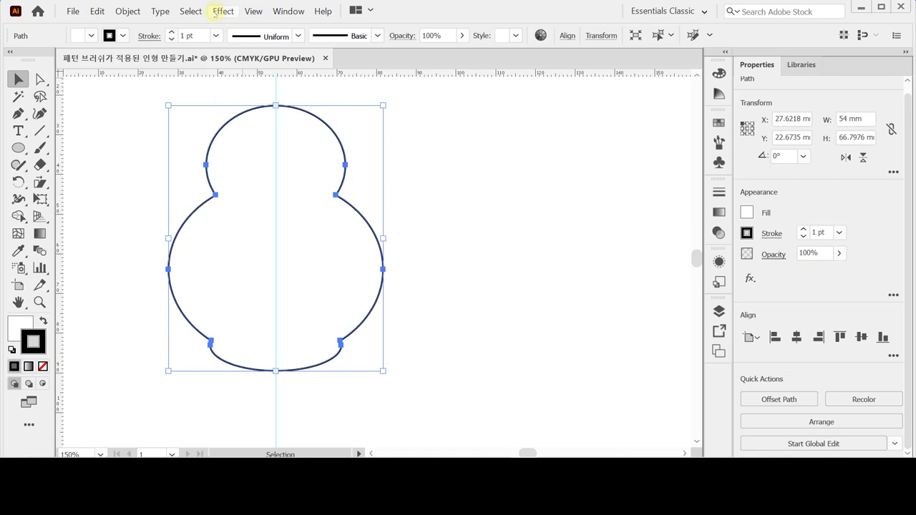
# Reapply the Round Corners effect with the last settings to the doll outline and expand its appearance
pyautogui.click(218, 12)
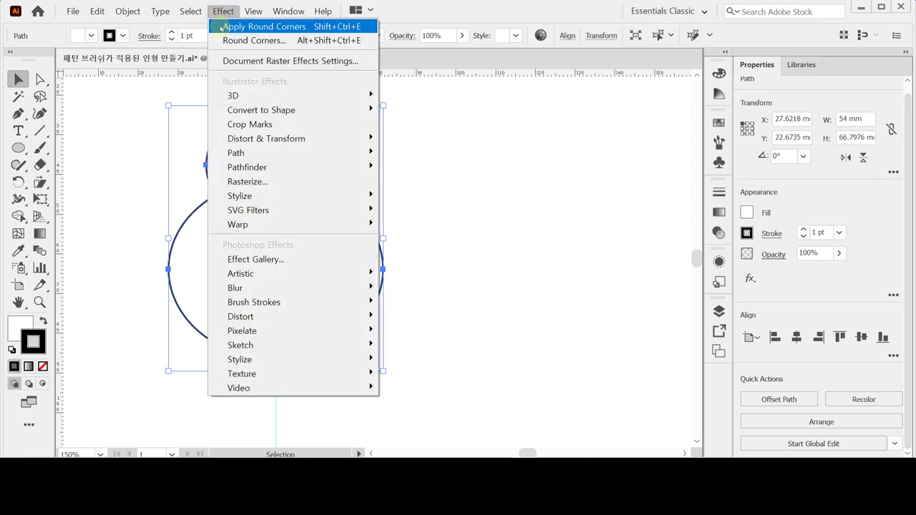
pyautogui.click(222, 27)
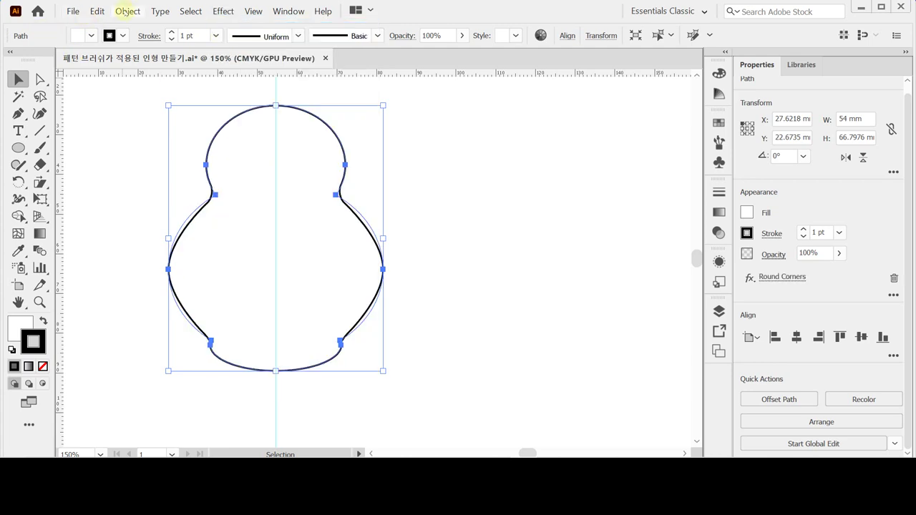
pyautogui.click(128, 11)
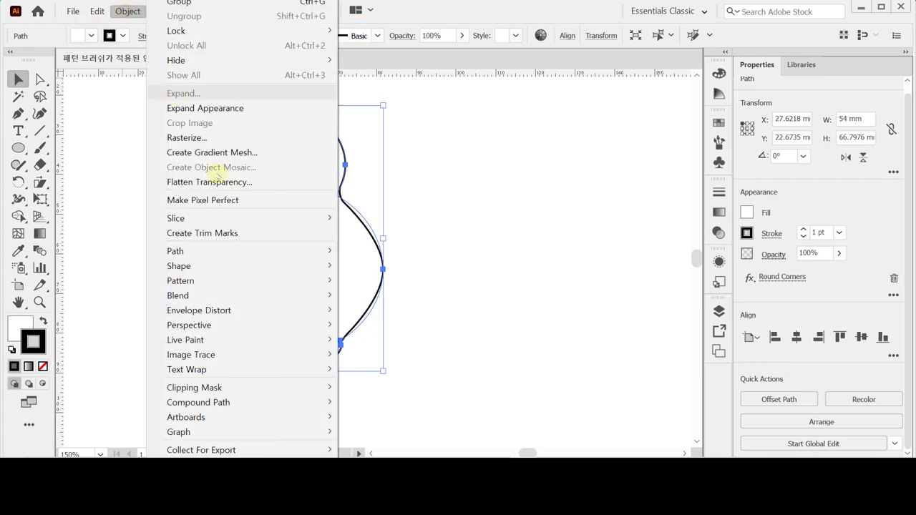
pyautogui.click(222, 108)
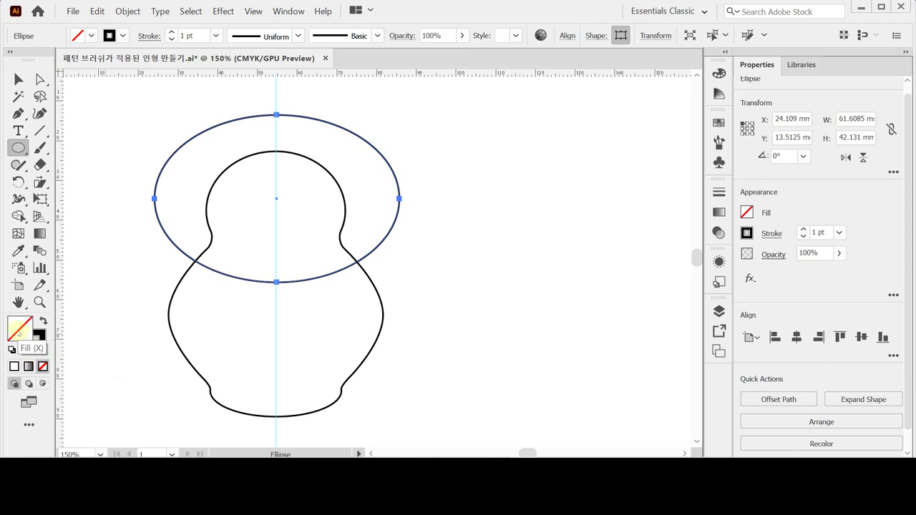
# Delete the top anchor point of the ellipse over the doll's head, leaving an open lower arc
pyautogui.click(39, 78)
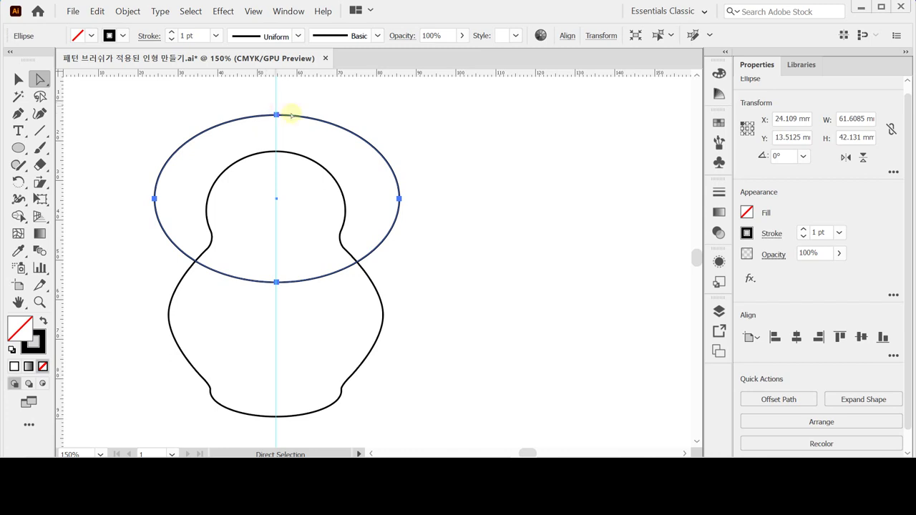
pyautogui.click(277, 115)
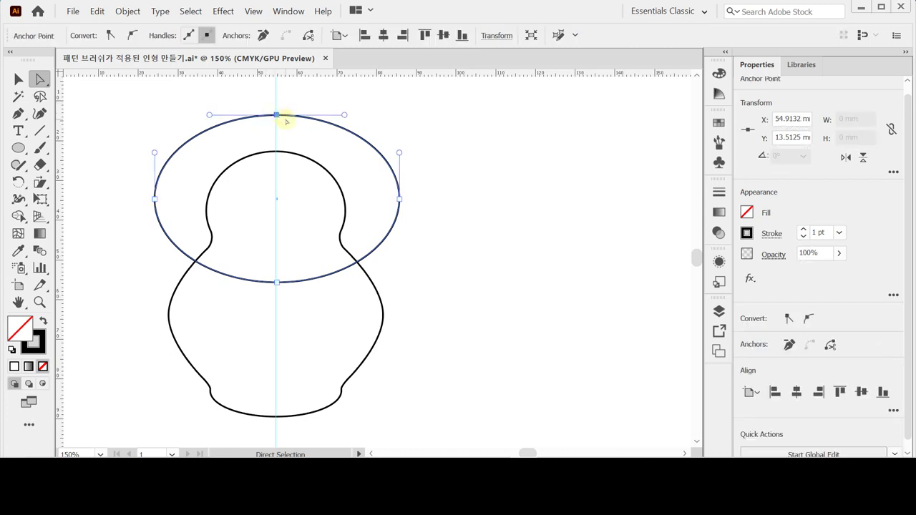
pyautogui.press('Delete')
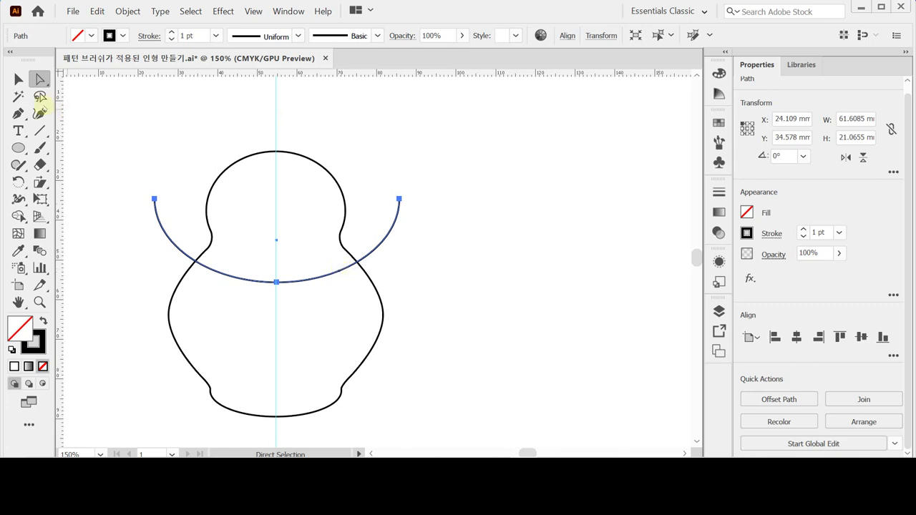
pyautogui.press('v')
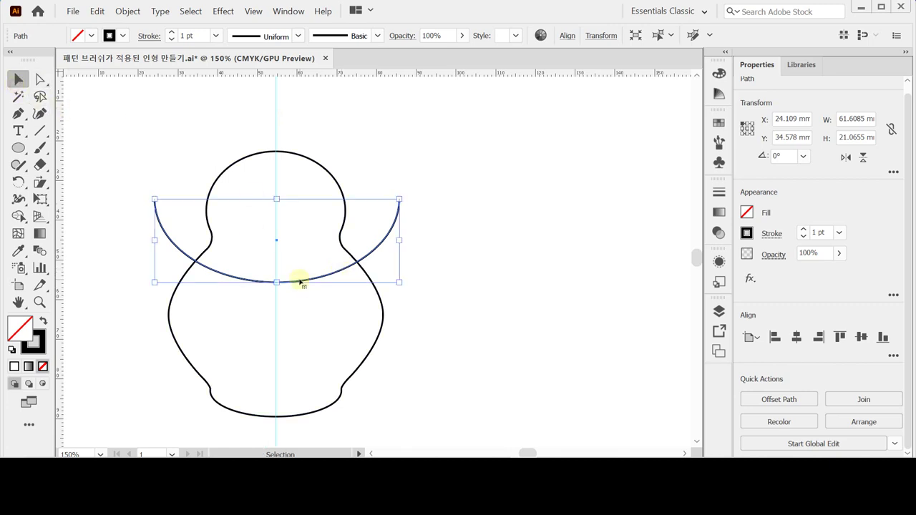
# Duplicate the open arc about 30 mm lower, across the doll's base, and nudge the copy up 0.5 mm
pyautogui.press('space')
pyautogui.moveTo(310, 288); pyautogui.dragTo(337, 373)
pyautogui.press('space')
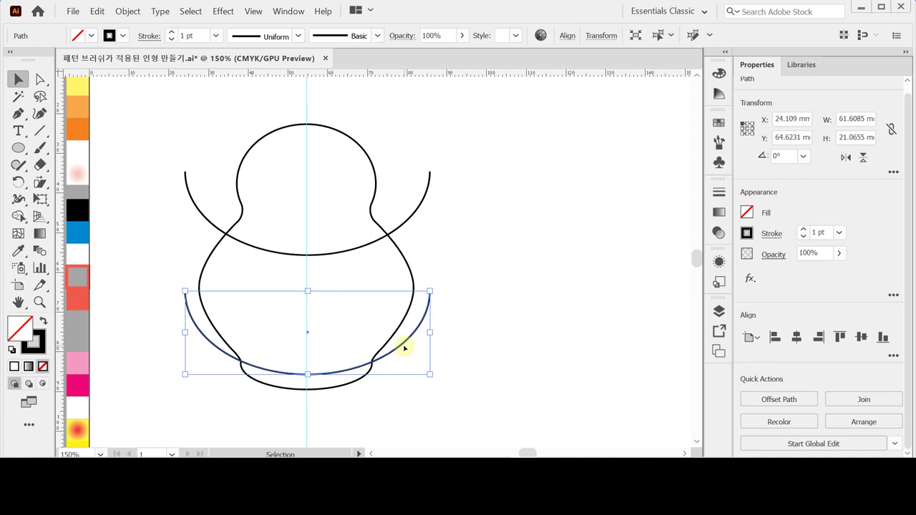
pyautogui.press('Up')
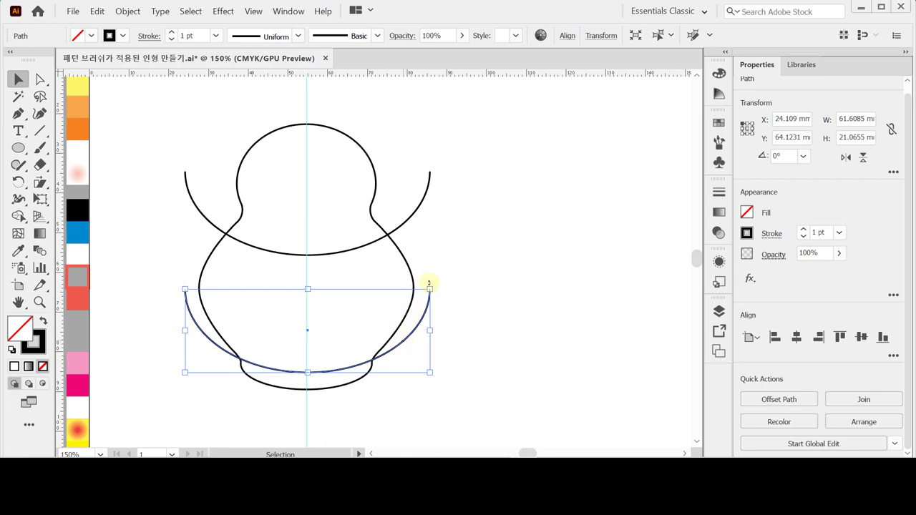
# Align the doll outline and both arcs on their horizontal centers and split them with Pathfinder Divide
pyautogui.press('ctrl')
pyautogui.moveTo(472, 137); pyautogui.dragTo(334, 325)
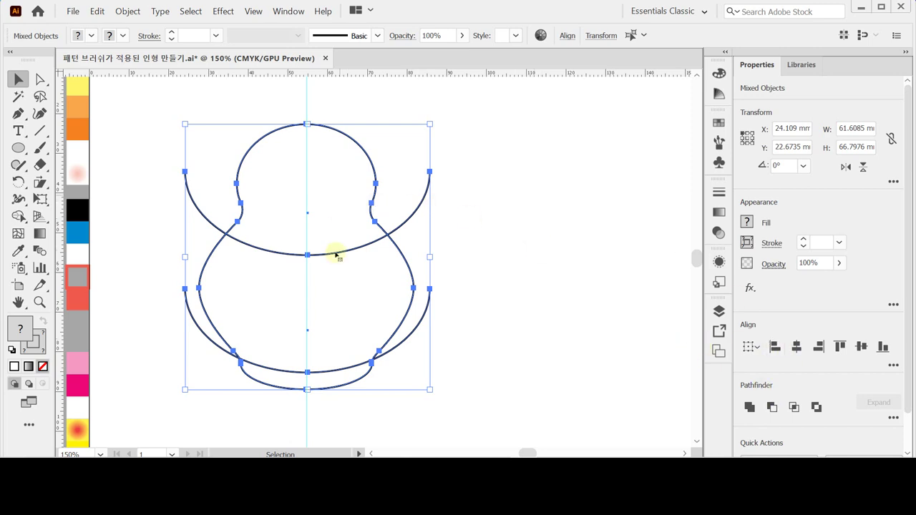
pyautogui.click(797, 348)
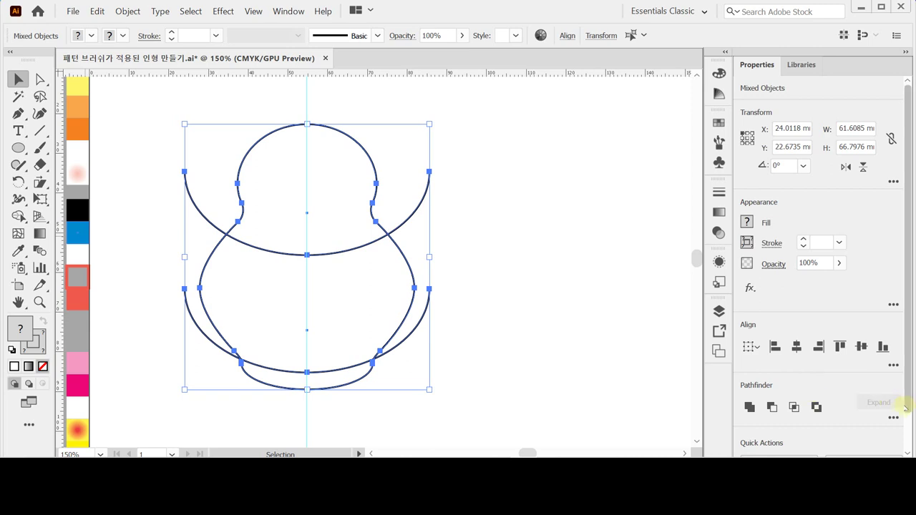
pyautogui.scroll(-1, 907, 397)
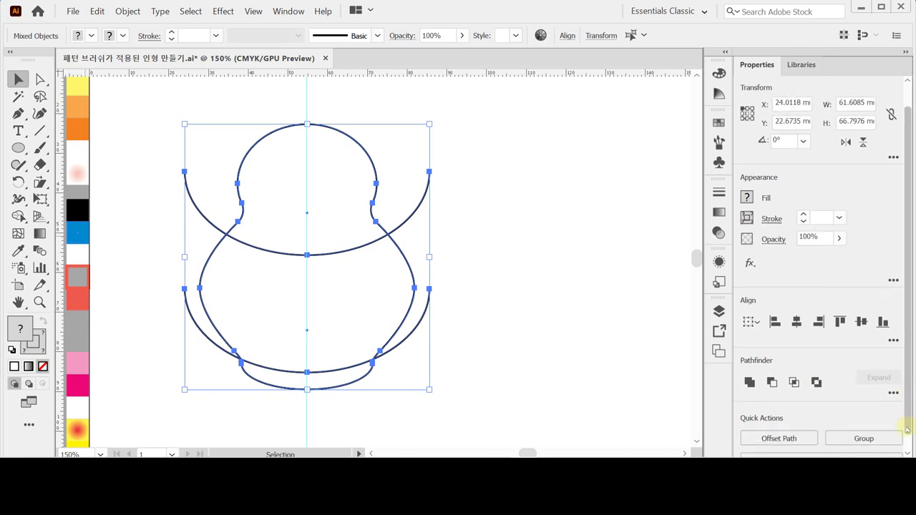
pyautogui.click(893, 384)
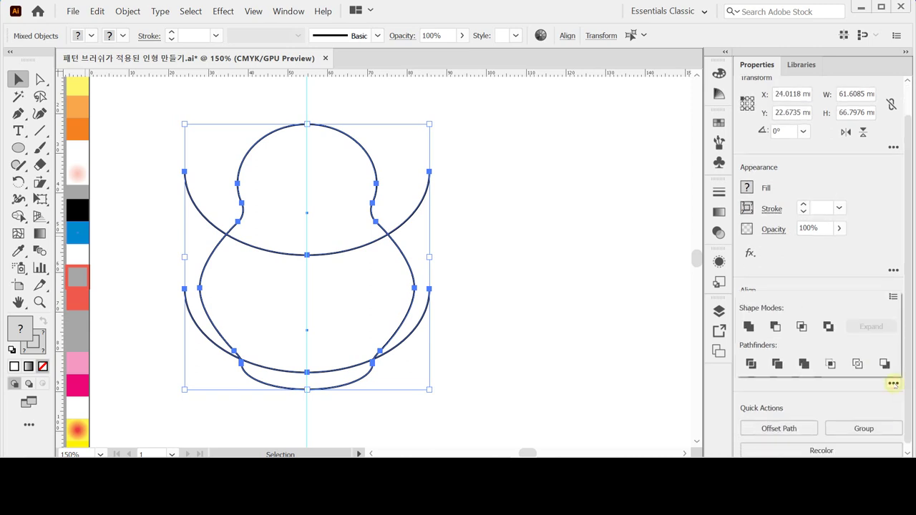
pyautogui.click(750, 365)
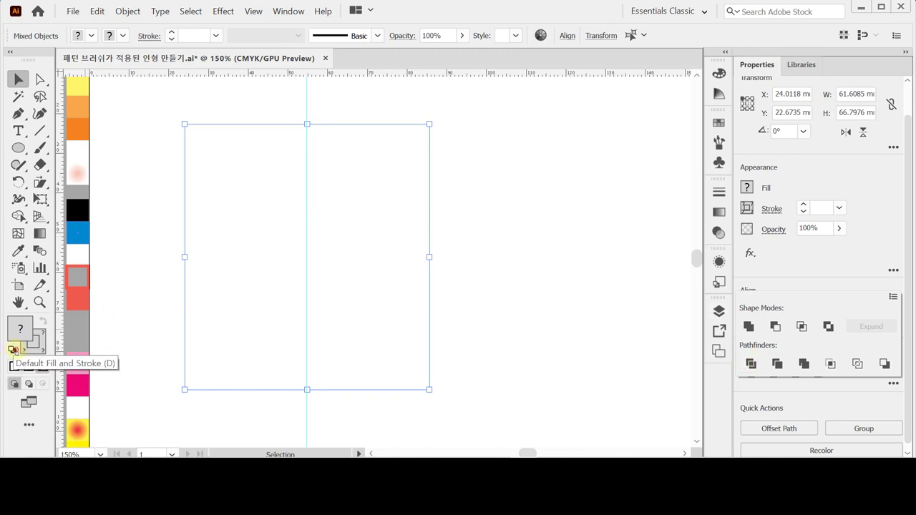
# Undo the Divide on the doll and arcs, clear the selection, and redo the Divide
pyautogui.hotkey('ctrl', 'h')
pyautogui.hotkey('ctrl', 'shift', 'a')
pyautogui.hotkey('ctrl', 'a')
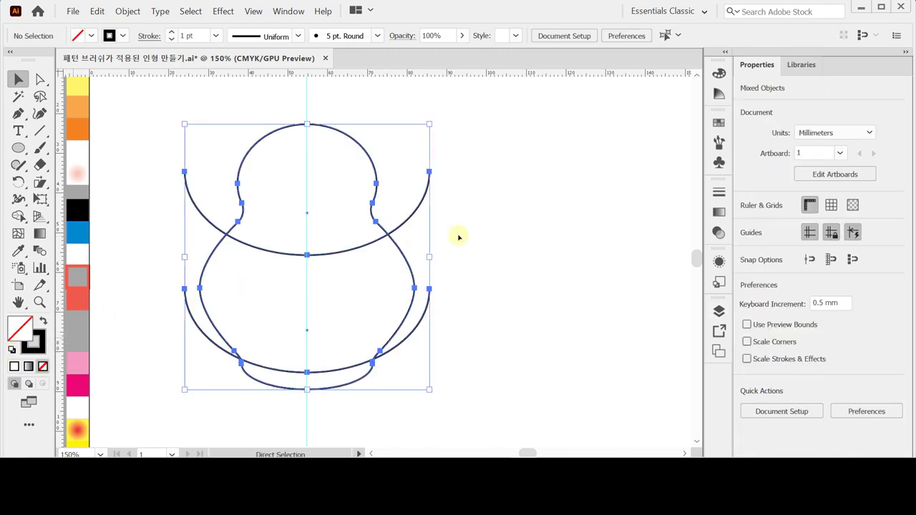
pyautogui.click(475, 231)
pyautogui.rightClick(513, 195)
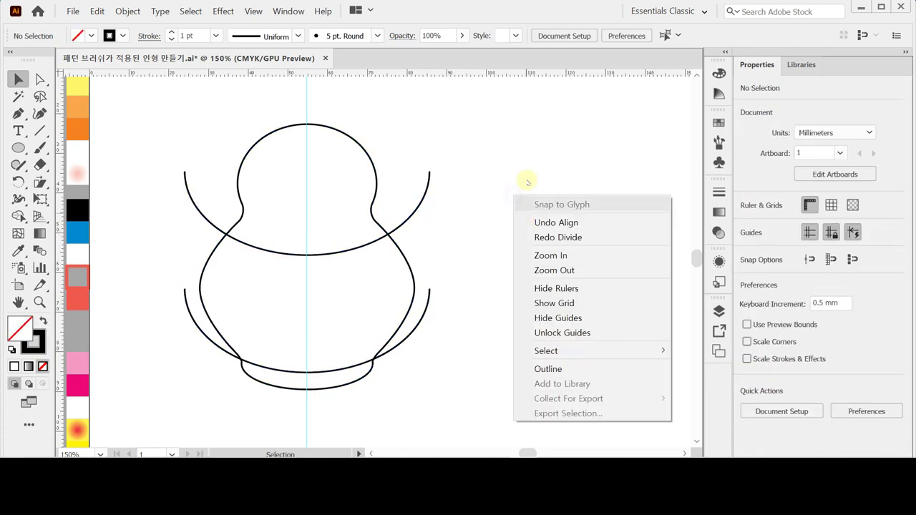
pyautogui.click(478, 329)
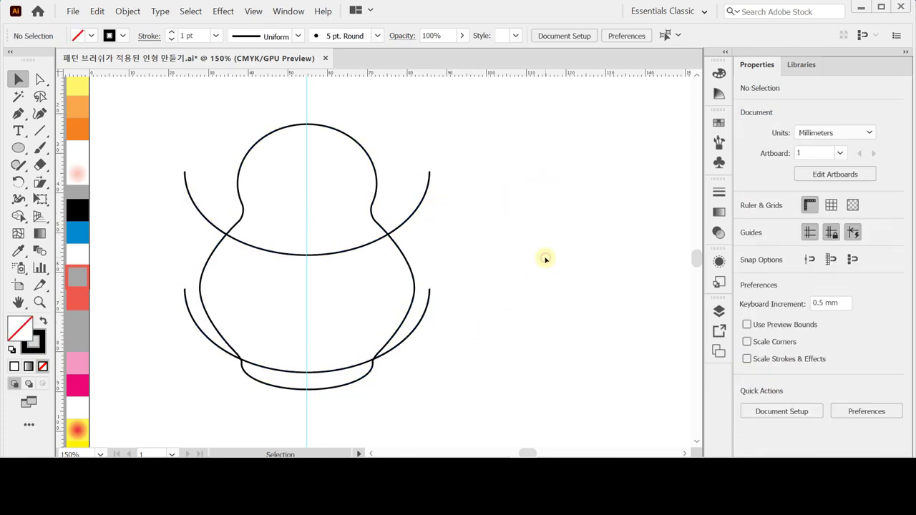
pyautogui.press('shift')
pyautogui.hotkey('ctrl', 'z')
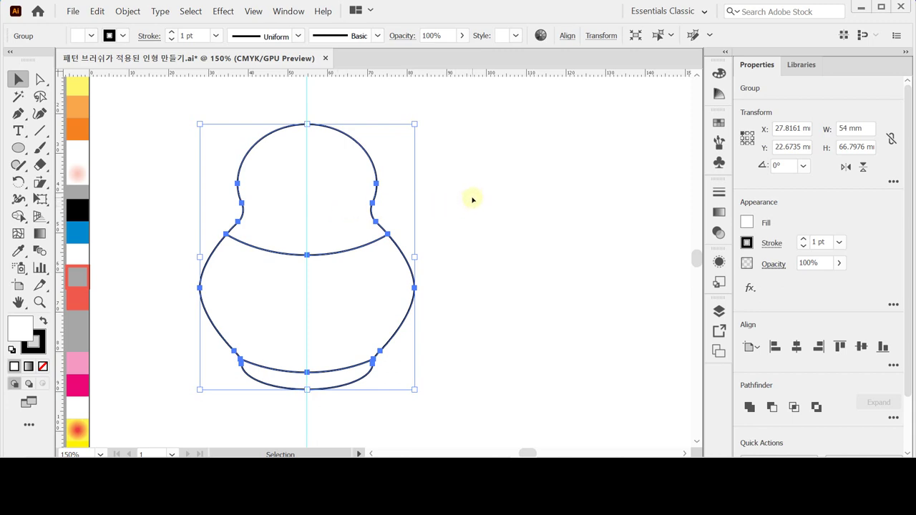
# Check the divided head, body and base pieces one by one in isolation mode, and exit isolation
pyautogui.doubleClick(322, 205)
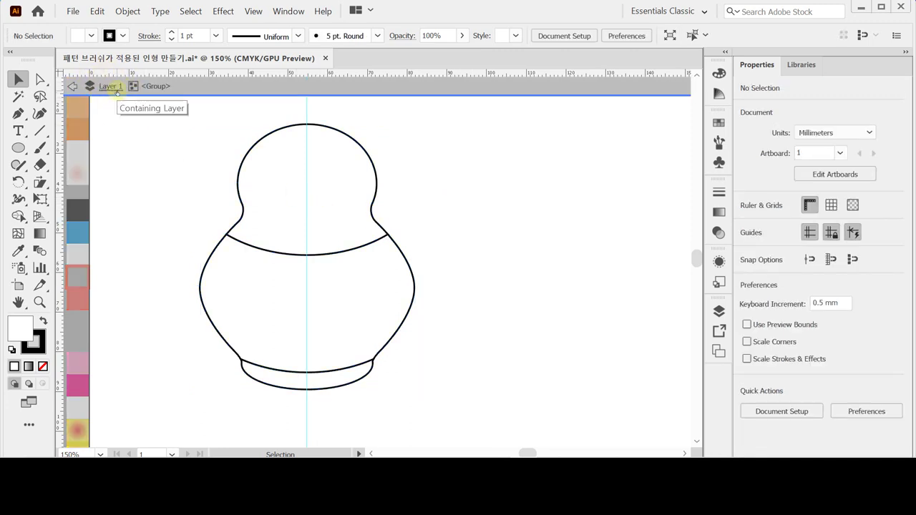
pyautogui.click(336, 174)
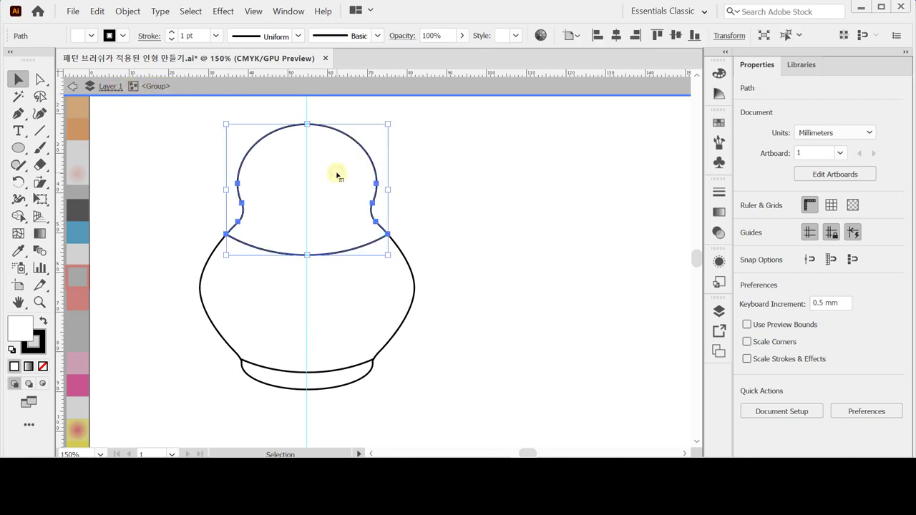
pyautogui.click(380, 296)
pyautogui.click(347, 384)
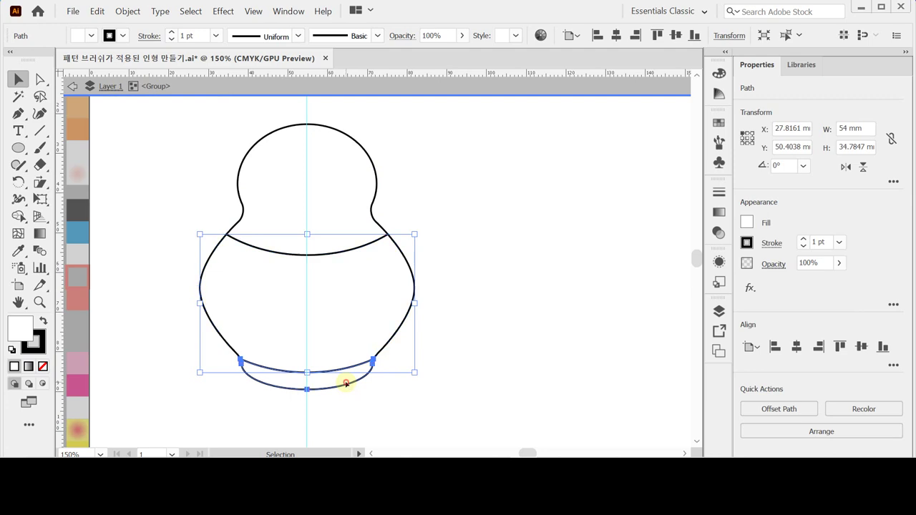
pyautogui.doubleClick(507, 322)
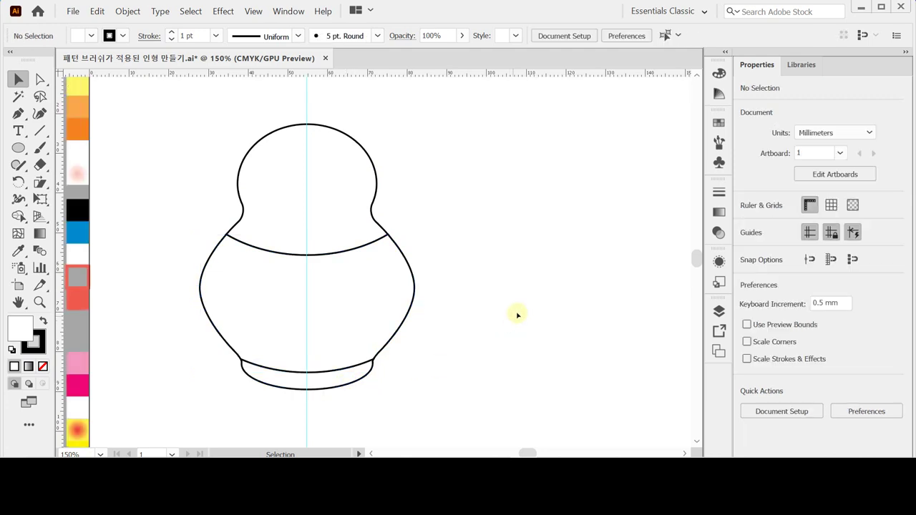
# Isolate the doll group and fill the head piece with the sampled yellow swatch using the Eyedropper
pyautogui.click(340, 168)
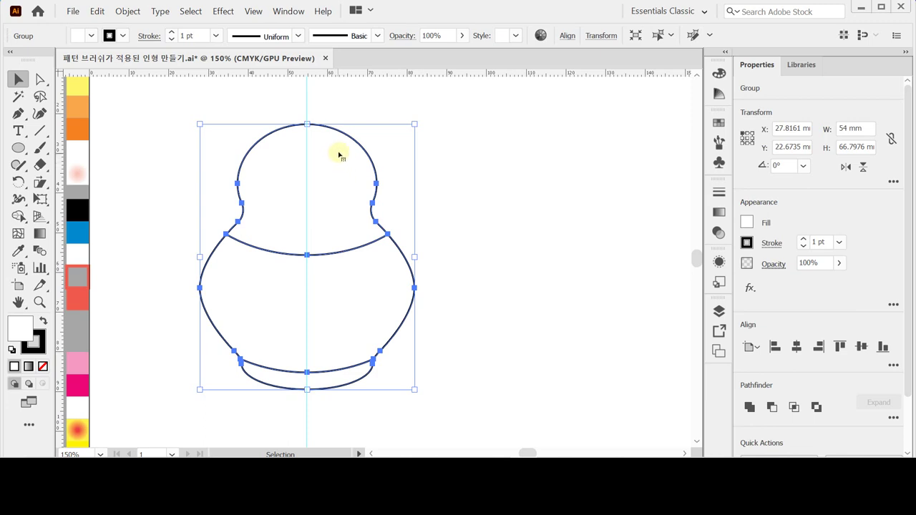
pyautogui.doubleClick(339, 153)
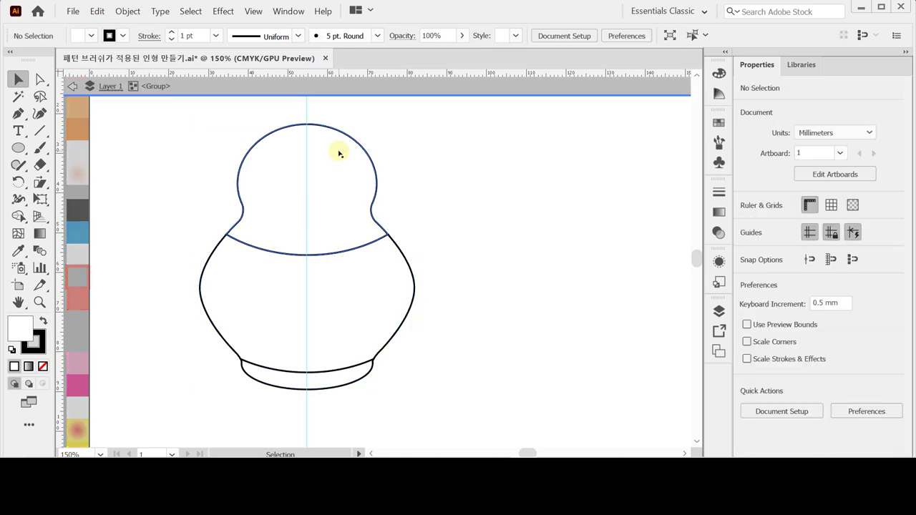
pyautogui.click(340, 151)
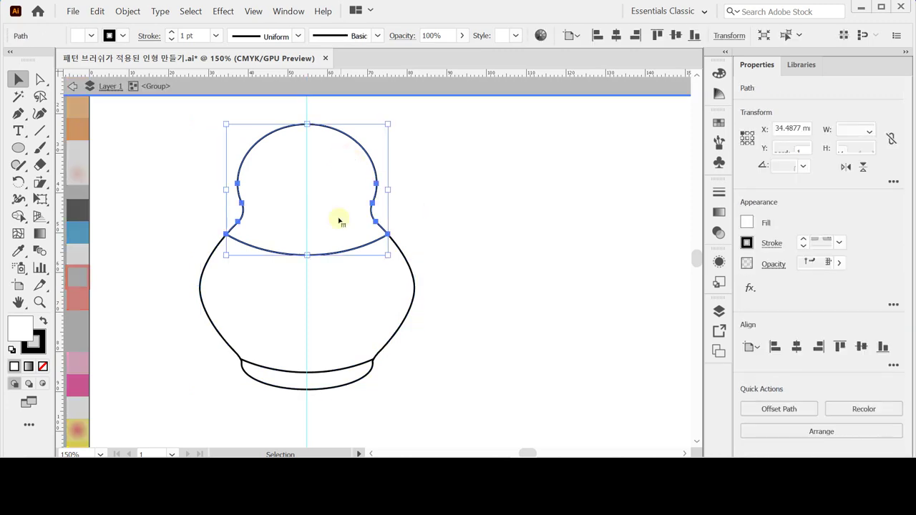
pyautogui.moveTo(231, 173); pyautogui.dragTo(248, 209)
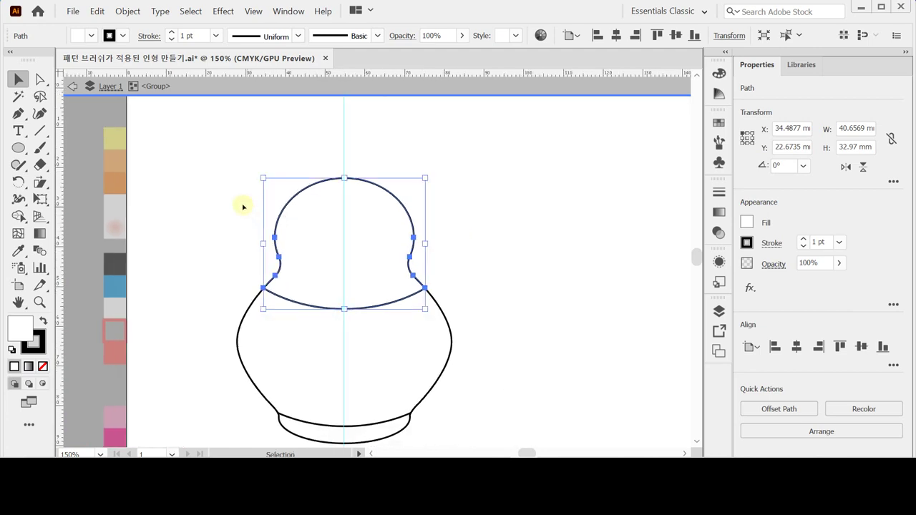
pyautogui.press('i')
pyautogui.click(106, 141)
# Fill the doll's middle body piece with the sampled light pink swatch using the Eyedropper
pyautogui.keyDown('ctrl'); pyautogui.click(317, 330); pyautogui.keyUp('ctrl')
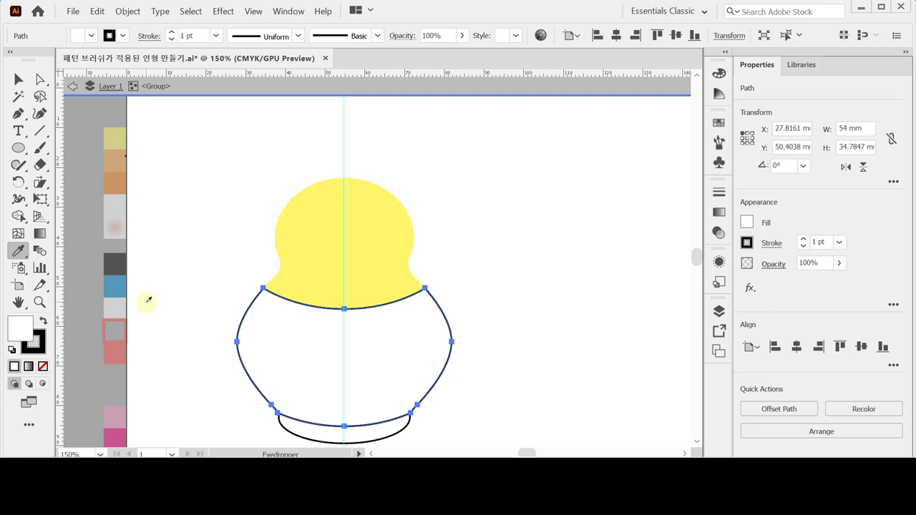
pyautogui.moveTo(285, 365); pyautogui.dragTo(271, 287)
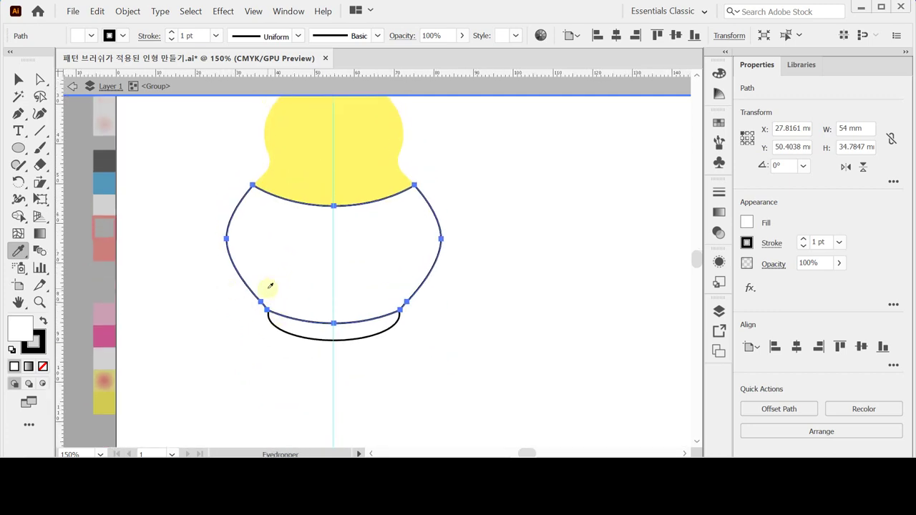
pyautogui.click(107, 314)
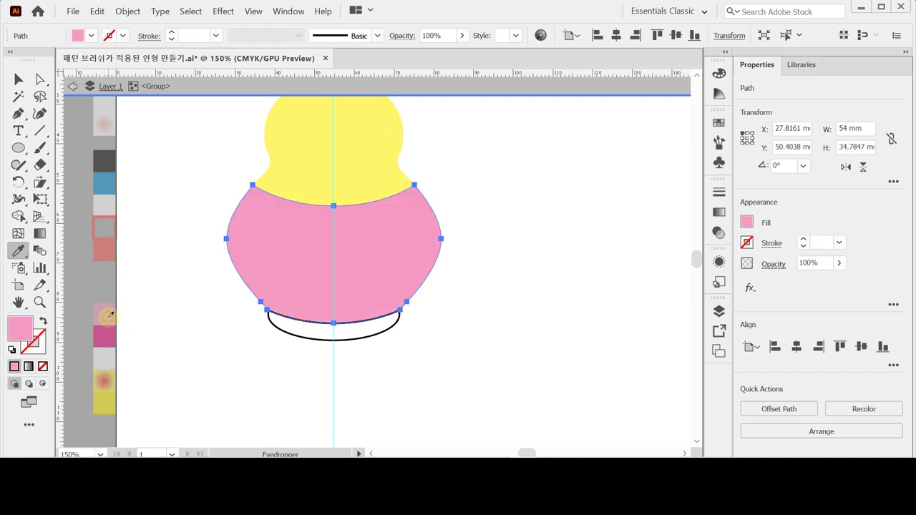
# Fill the doll's base piece with the sampled magenta swatch using the Eyedropper and check its CMYK fill values
pyautogui.keyDown('ctrl'); pyautogui.click(315, 331); pyautogui.keyUp('ctrl')
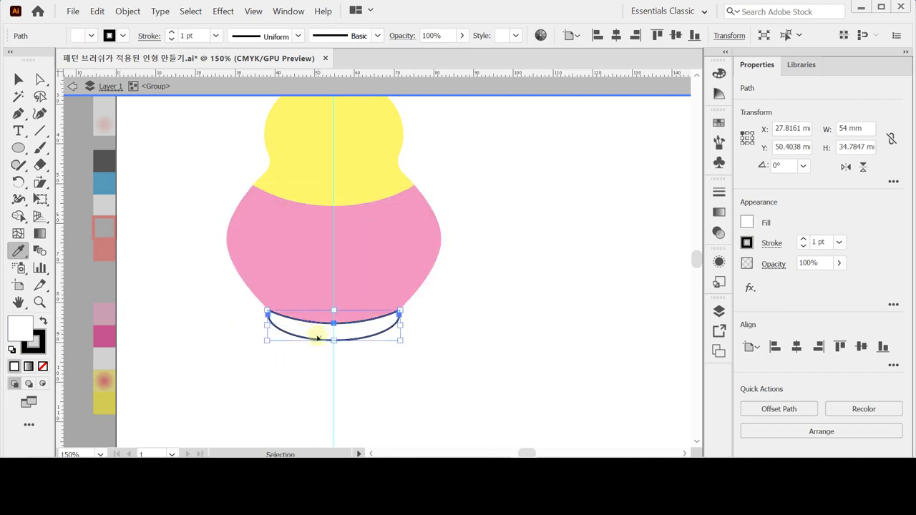
pyautogui.click(105, 335)
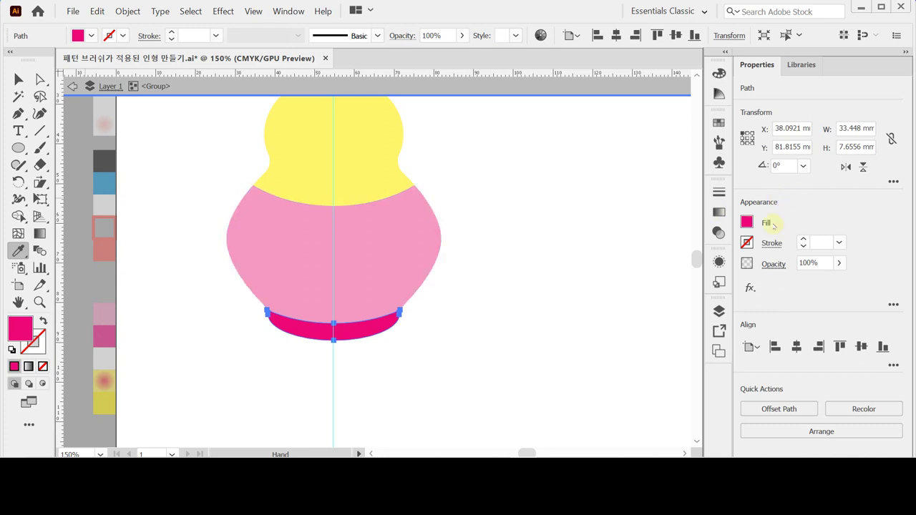
pyautogui.click(746, 222)
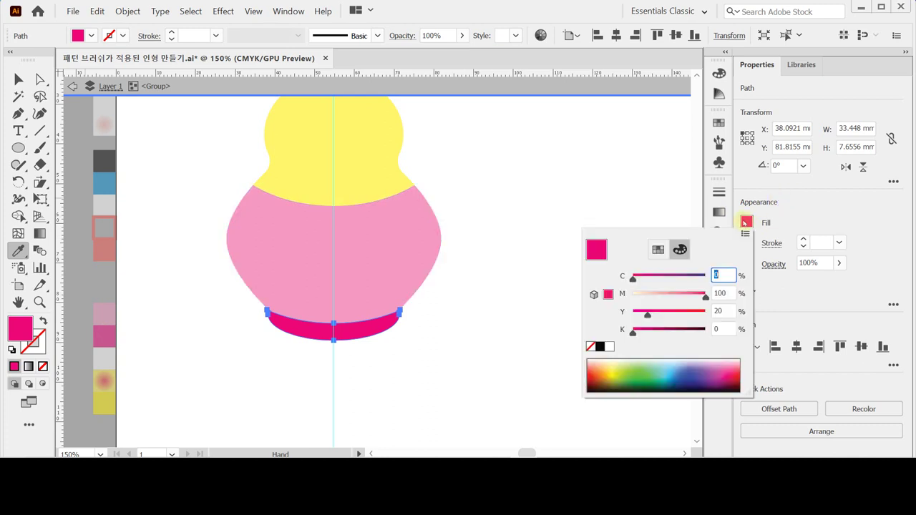
pyautogui.click(746, 223)
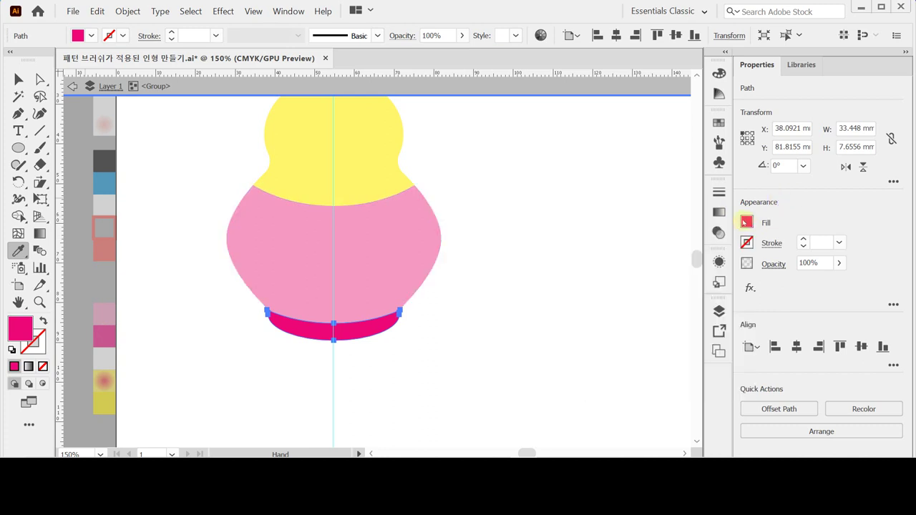
# Exit isolation mode on the colored doll group and save the document
pyautogui.moveTo(521, 178); pyautogui.dragTo(521, 286)
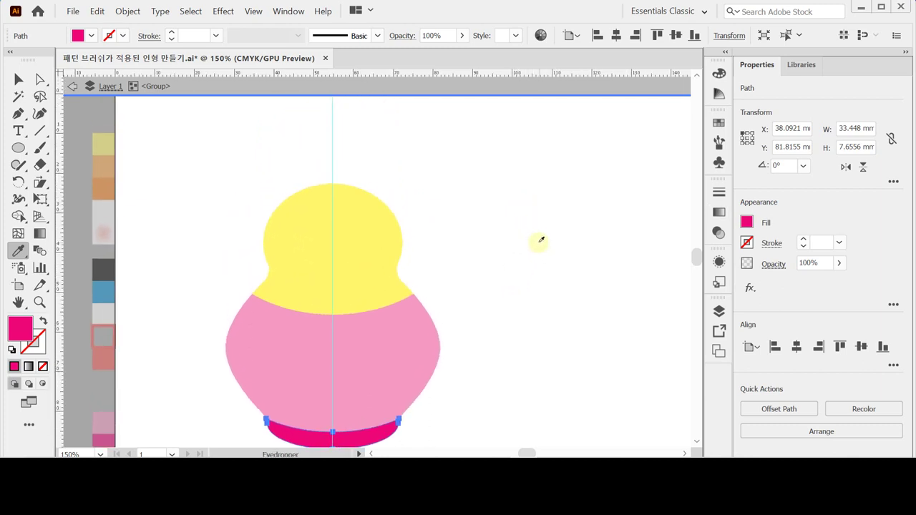
pyautogui.press('Escape')
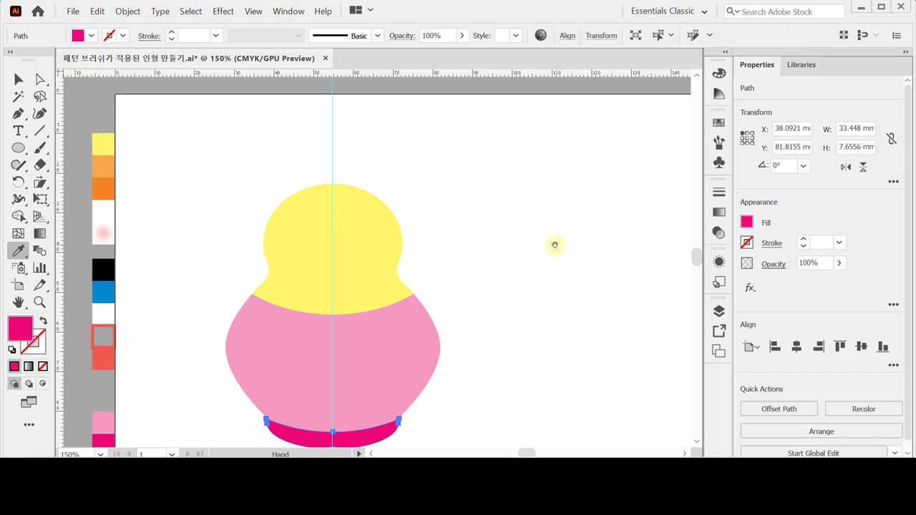
pyautogui.moveTo(550, 245); pyautogui.dragTo(544, 204)
pyautogui.press('ctrl')
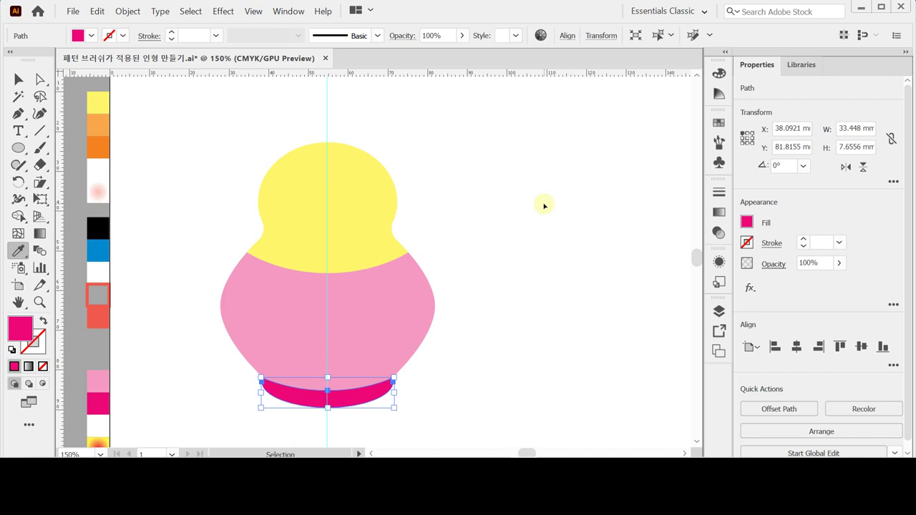
pyautogui.hotkey('ctrl', 's')
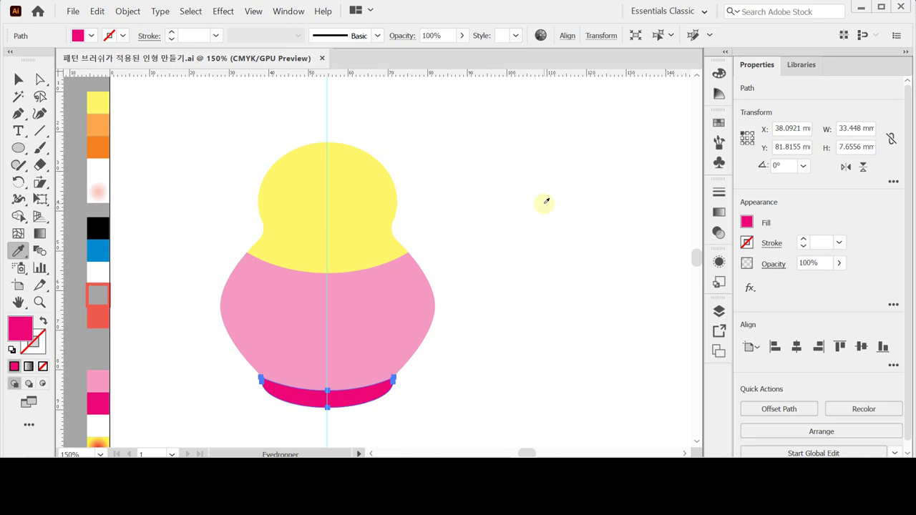
# Clear the selection and create a 24 mm wide, 22 mm high ellipse on the center guide inside the yellow head
pyautogui.press('ctrl')
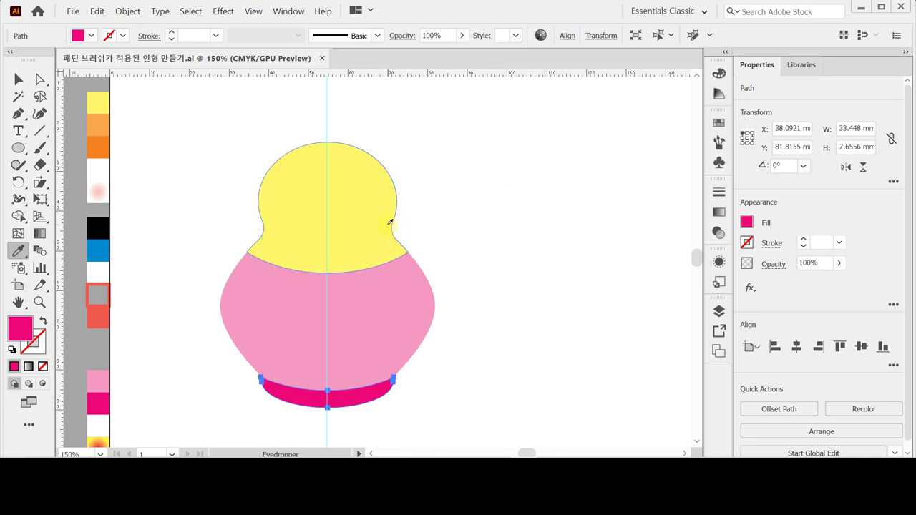
pyautogui.keyDown('ctrl'); pyautogui.click(471, 200); pyautogui.keyUp('ctrl')
pyautogui.press('l')
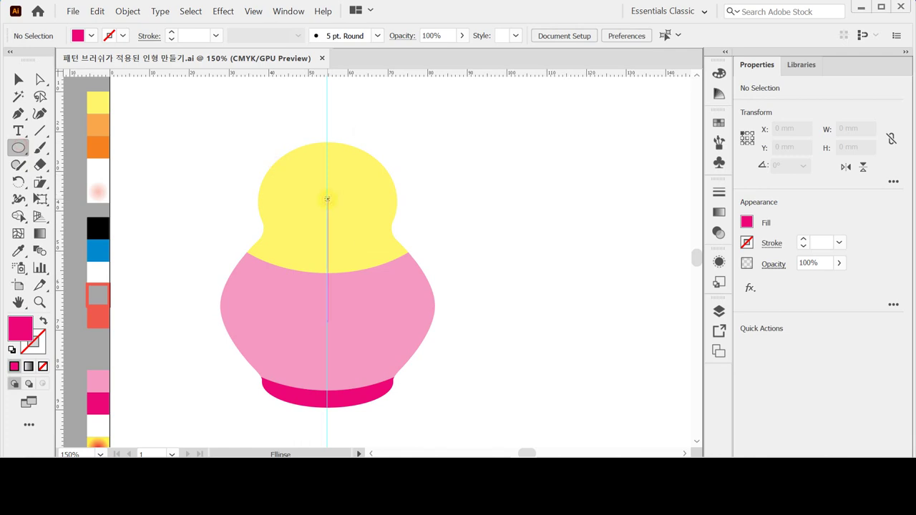
pyautogui.click(327, 199)
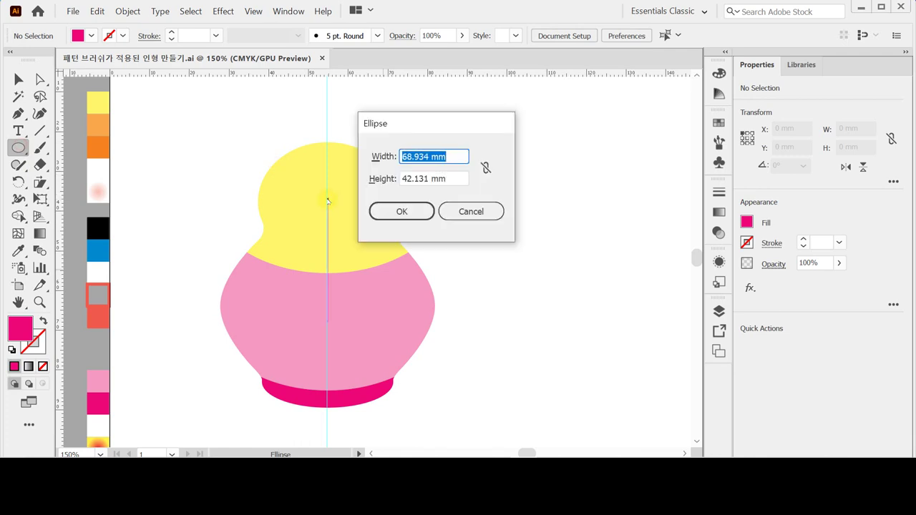
pyautogui.write('24')
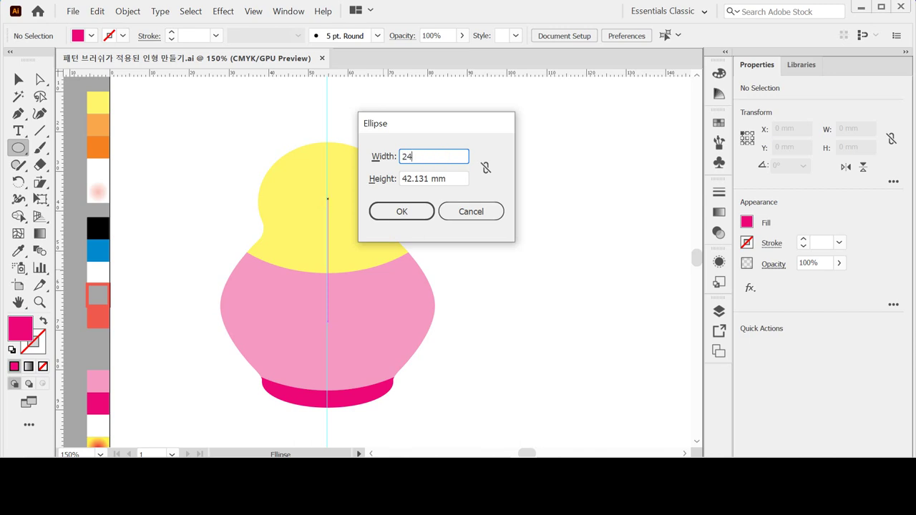
pyautogui.press('Tab')
pyautogui.write('22')
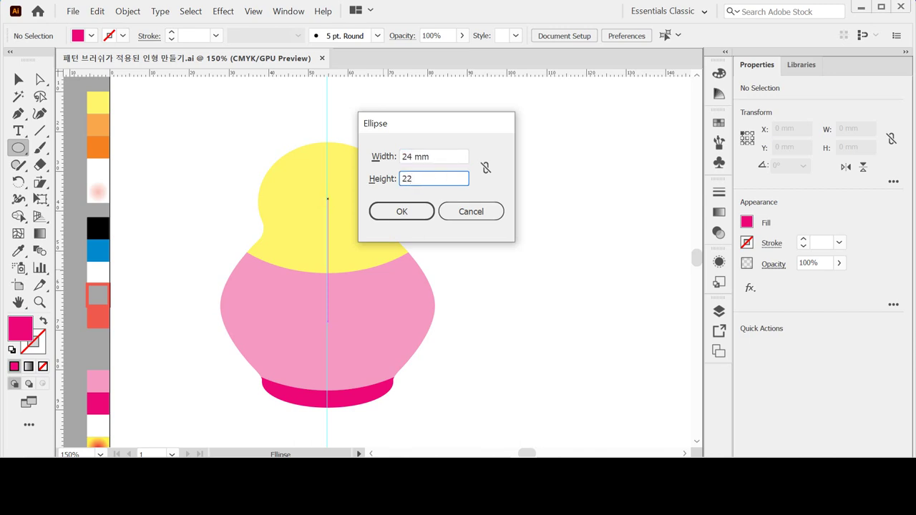
pyautogui.press('Return')
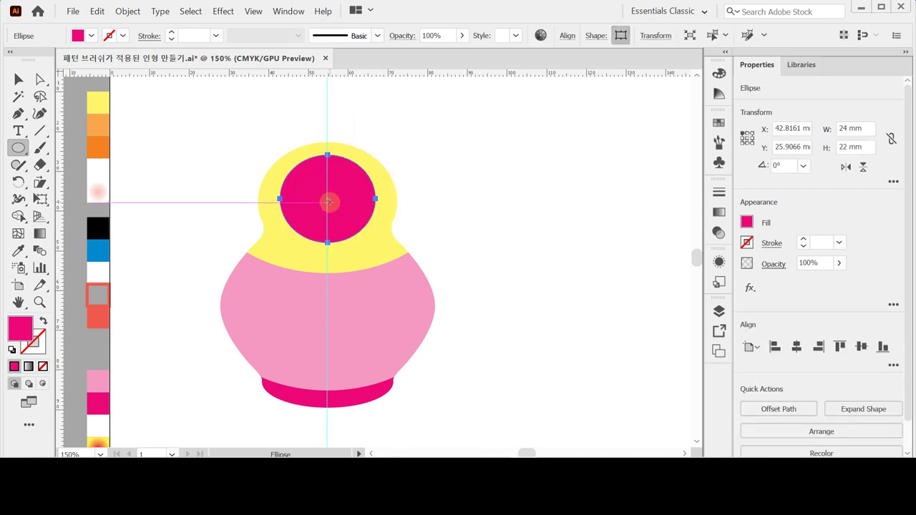
# Give the face ellipse the default white fill with no stroke and nudge it slightly down the head
pyautogui.click(12, 350)
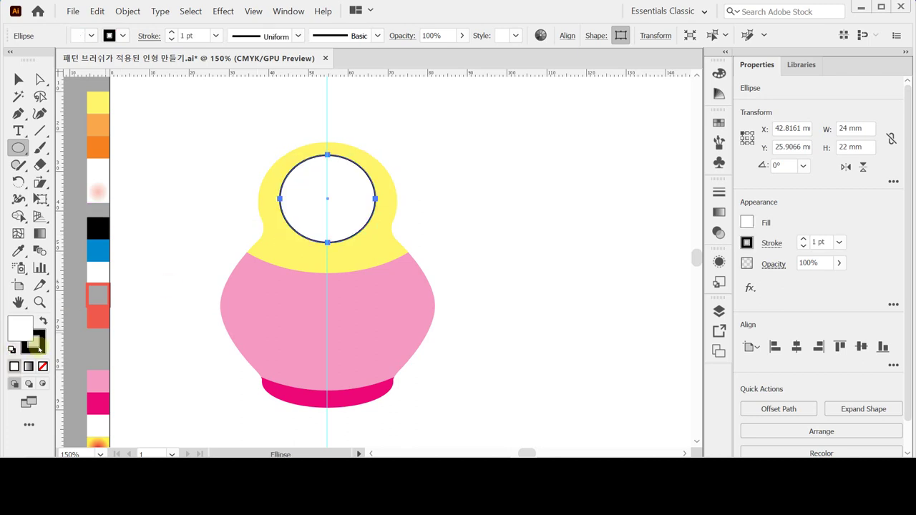
pyautogui.click(38, 347)
pyautogui.click(42, 366)
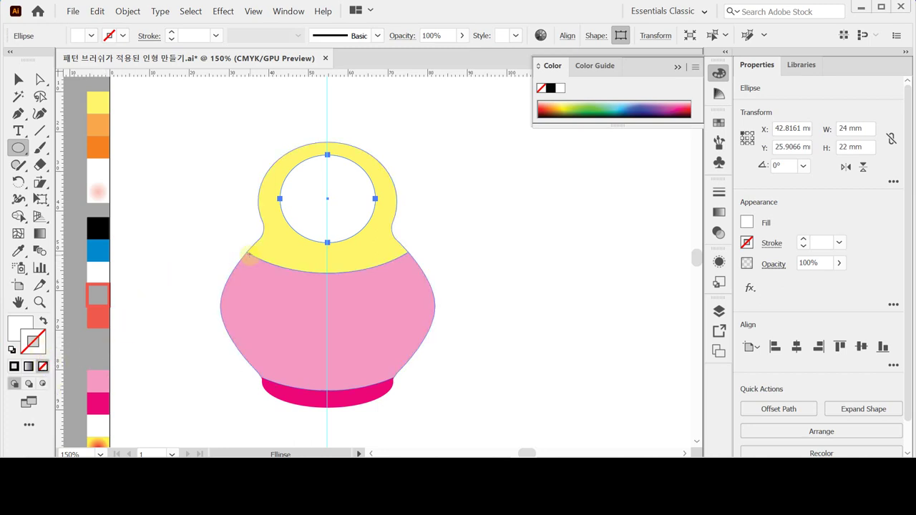
pyautogui.press('Down')
pyautogui.press('Down')
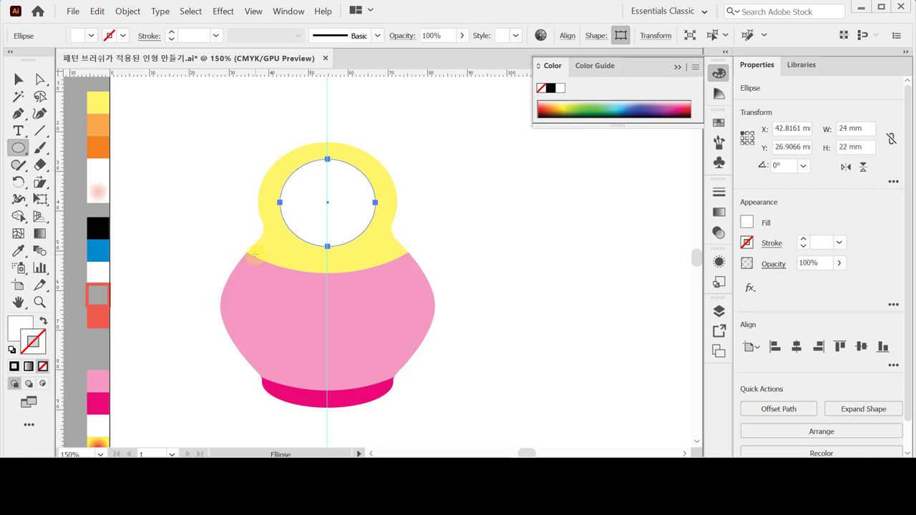
pyautogui.press('Down')
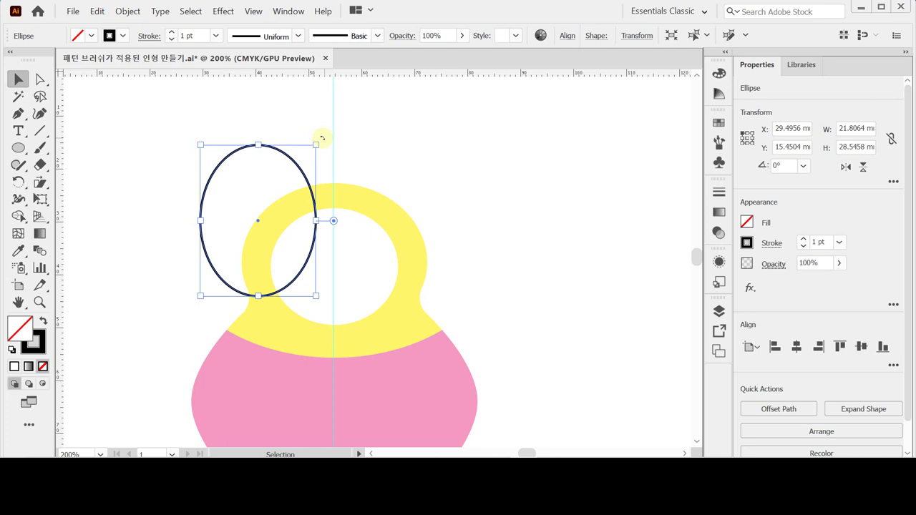
# Rotate the unfilled black-outlined ellipse to about 305° and position it over the head's upper-left edge
pyautogui.moveTo(322, 138); pyautogui.dragTo(354, 224)
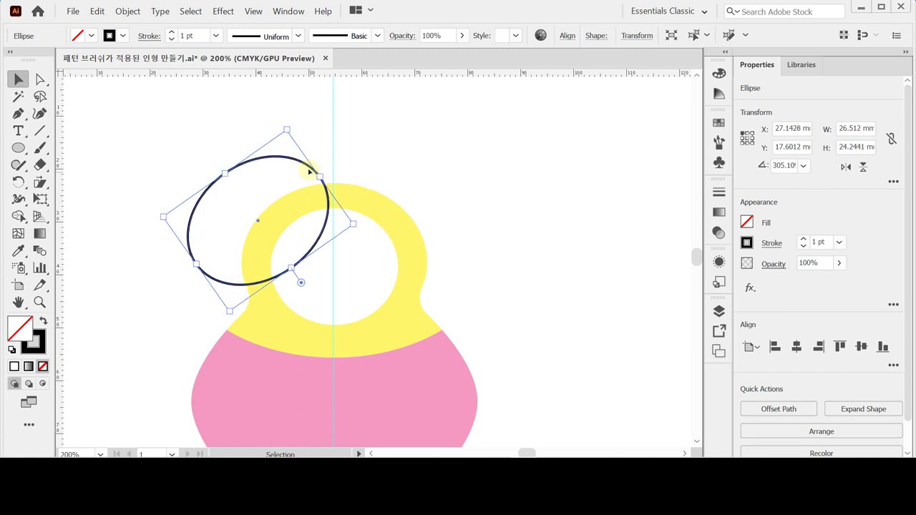
pyautogui.moveTo(310, 154); pyautogui.dragTo(309, 149)
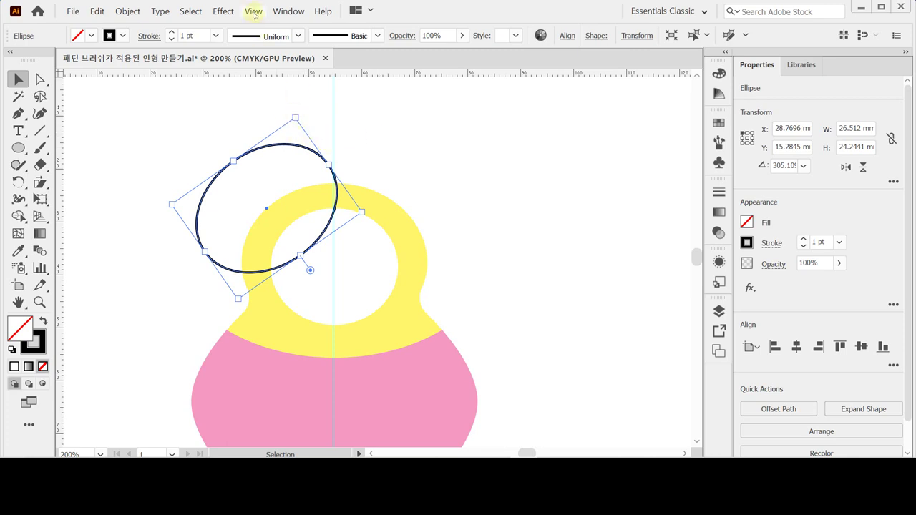
# Hide the bounding box around the tilted ellipse and show it again
pyautogui.click(254, 11)
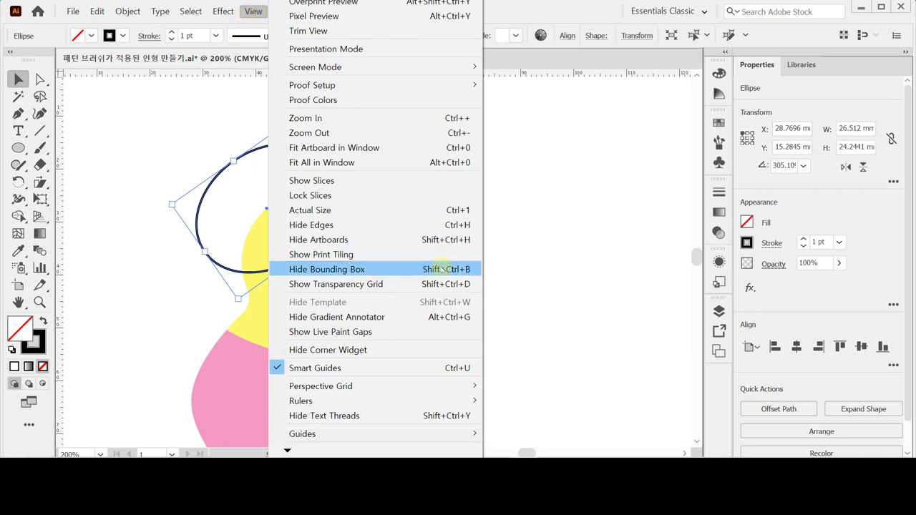
pyautogui.click(352, 270)
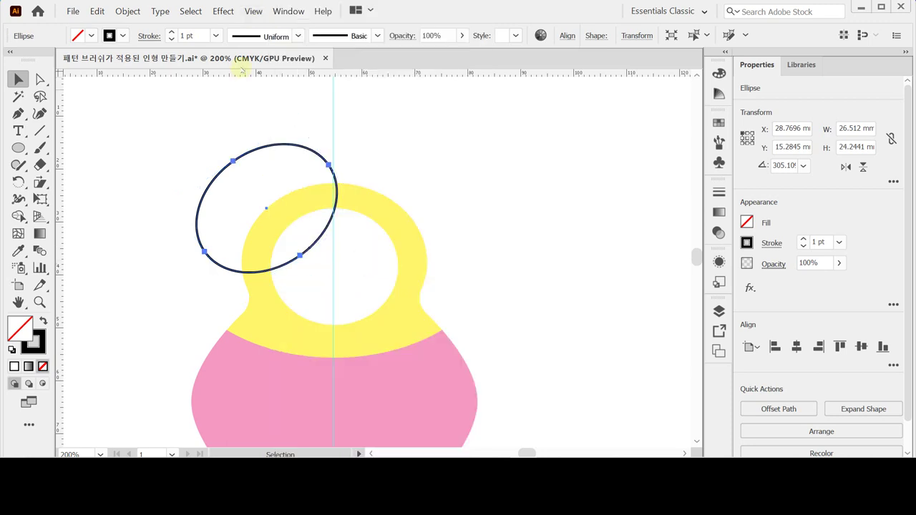
pyautogui.click(253, 12)
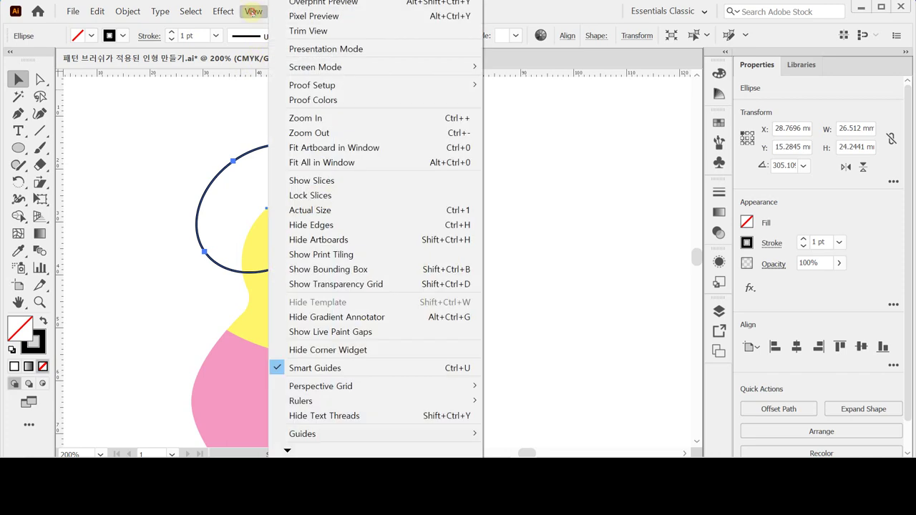
pyautogui.click(399, 269)
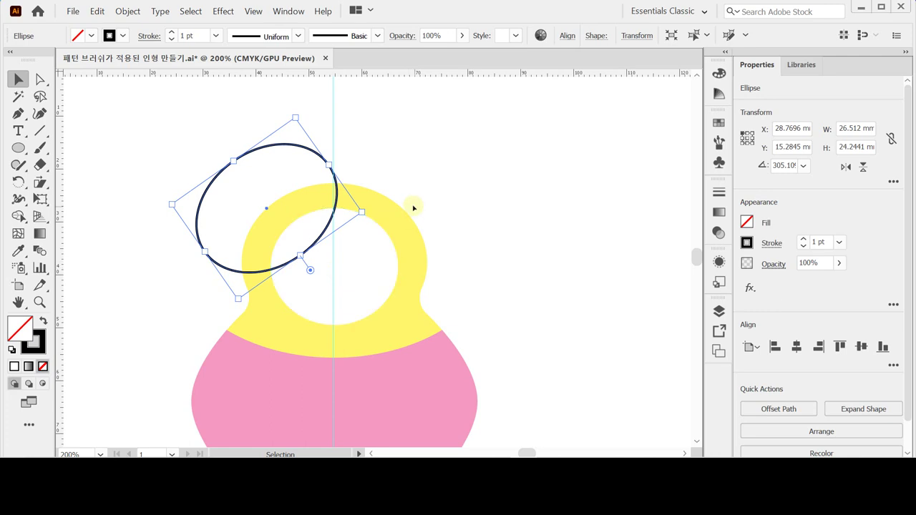
# Adjust the tilted ellipse to about 26 by 24.4 mm and shift it so it slightly crosses the center guide
pyautogui.moveTo(231, 158)
pyautogui.mouseDown()
pyautogui.moveTo(208, 142)
pyautogui.moveTo(230, 156)
pyautogui.mouseUp()
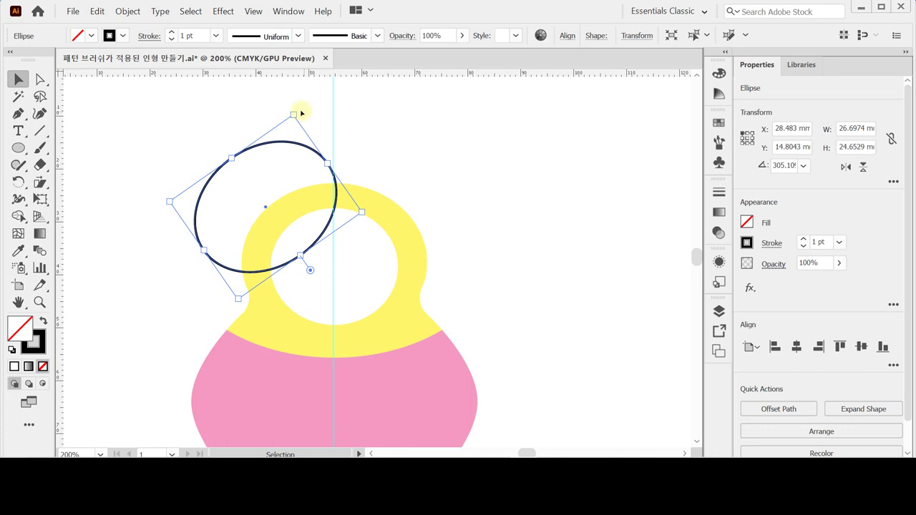
pyautogui.moveTo(300, 111)
pyautogui.mouseDown()
pyautogui.moveTo(313, 118)
pyautogui.moveTo(301, 104)
pyautogui.mouseUp()
pyautogui.moveTo(377, 170); pyautogui.dragTo(377, 171)
pyautogui.press('a')
pyautogui.press('v')
pyautogui.moveTo(250, 252); pyautogui.dragTo(262, 249)
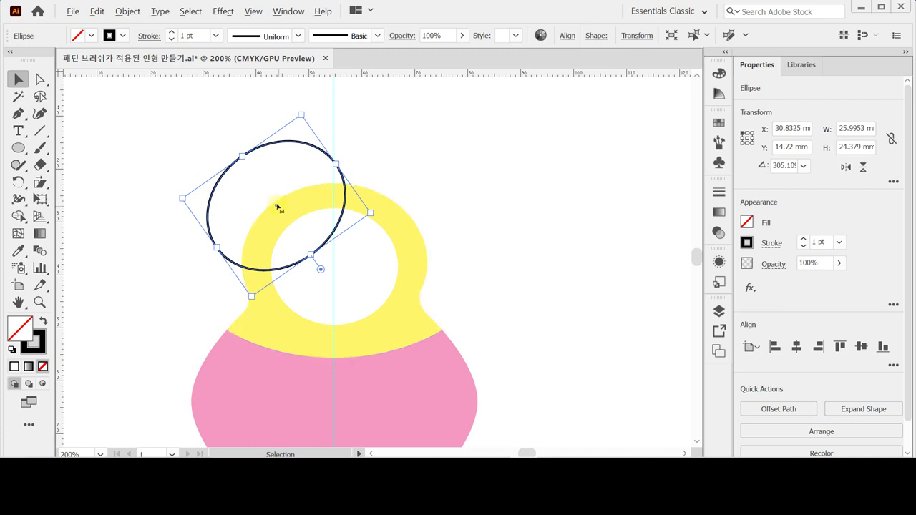
# Duplicate the tilted ellipse, rotate the copy to about 340°, and overlap it with the original along its lower-left edge
pyautogui.press('alt')
pyautogui.press('alt')
pyautogui.moveTo(276, 207); pyautogui.dragTo(267, 199)
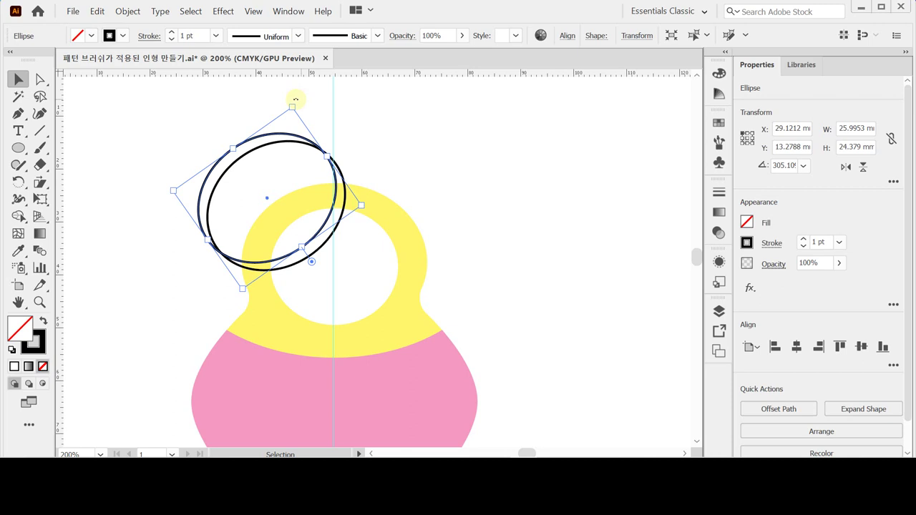
pyautogui.moveTo(295, 96); pyautogui.dragTo(266, 90)
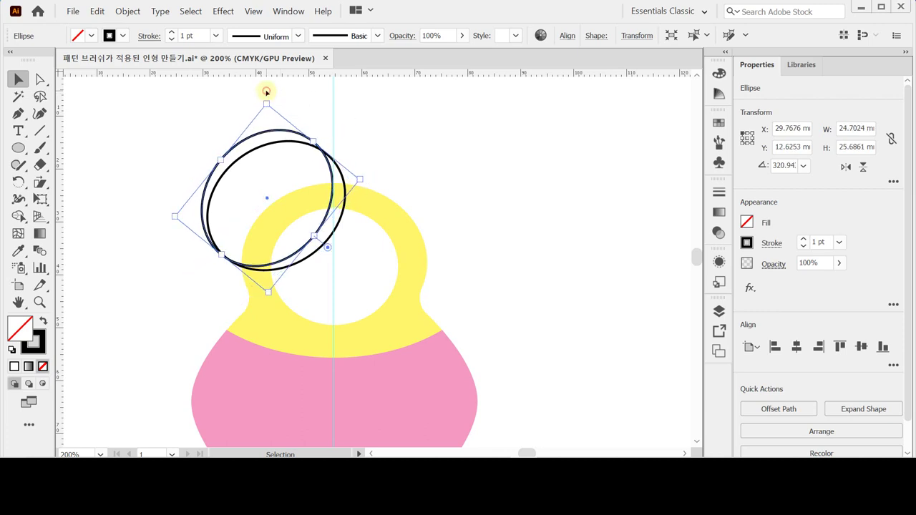
pyautogui.click(269, 93)
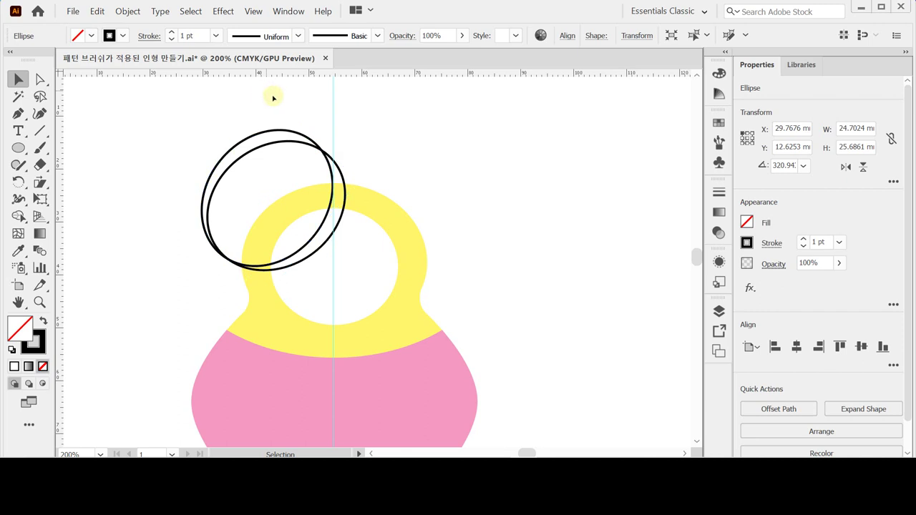
pyautogui.click(290, 130)
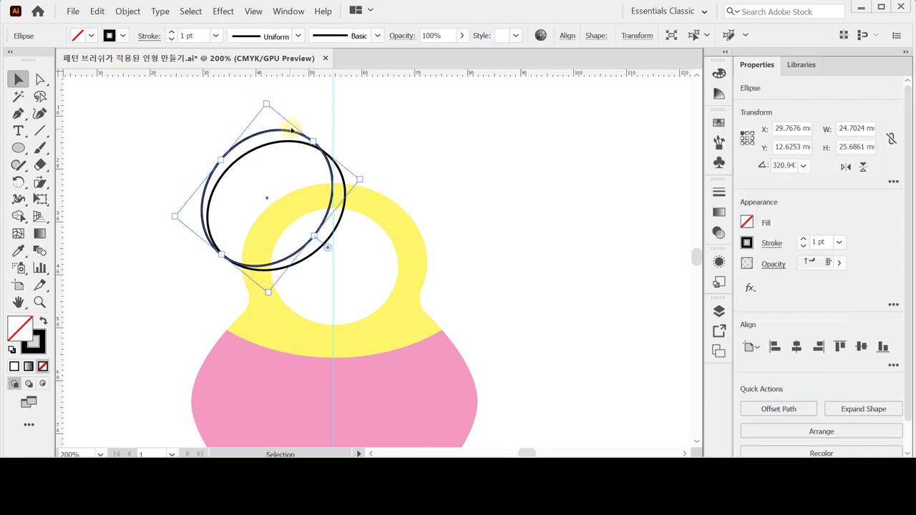
pyautogui.hotkey('ctrl', 'z')
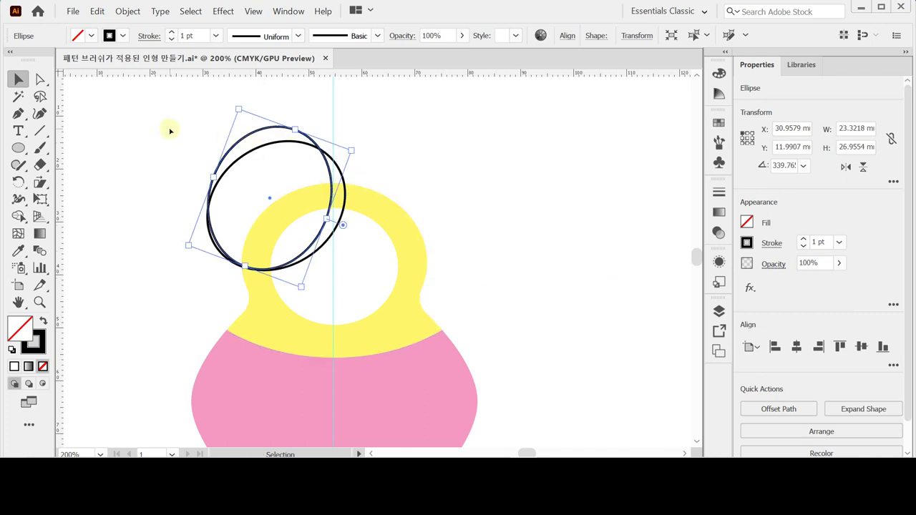
# Mirror a copy of both tilted ellipses across the vertical center guide using a vertical-axis reflection
pyautogui.moveTo(180, 120); pyautogui.dragTo(258, 184)
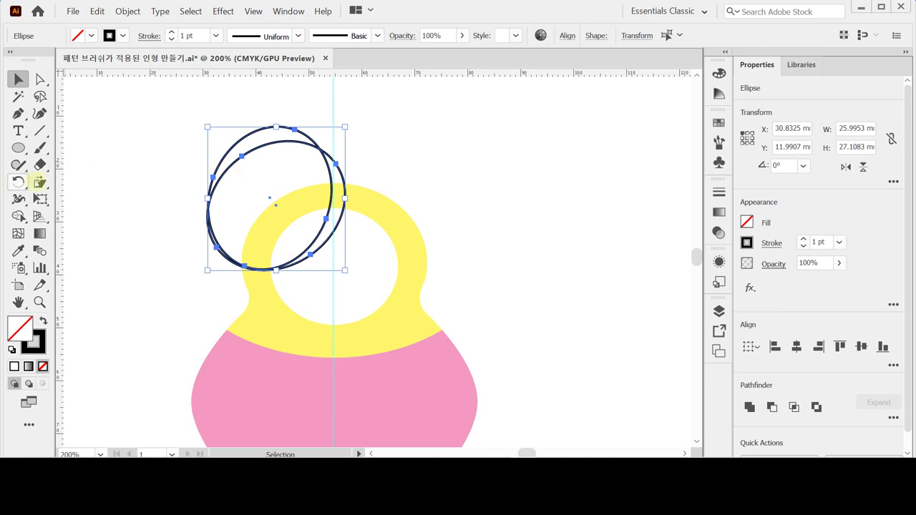
pyautogui.click(18, 182)
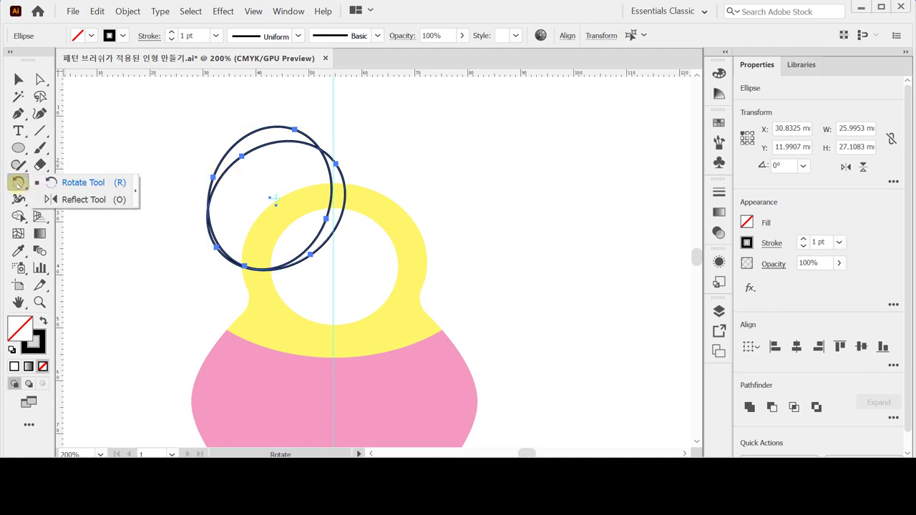
pyautogui.moveTo(18, 183); pyautogui.dragTo(72, 199)
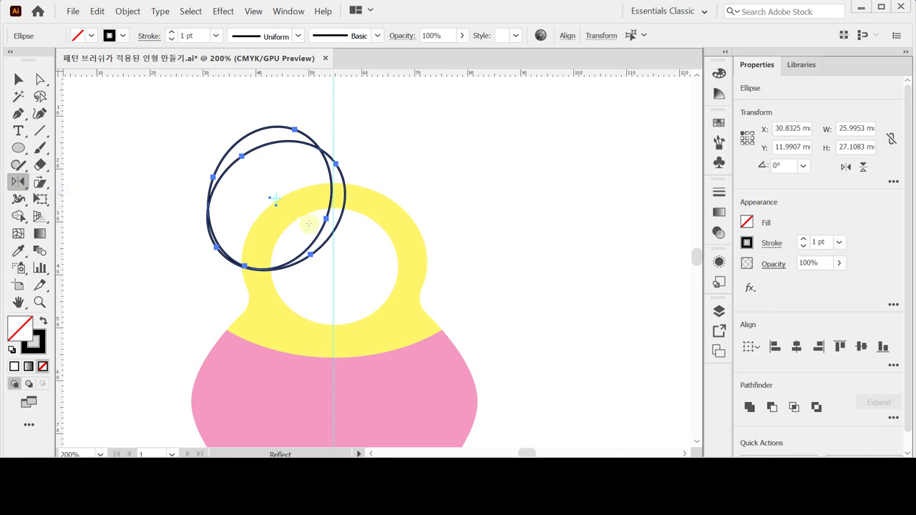
pyautogui.keyDown('alt'); pyautogui.click(333, 254); pyautogui.keyUp('alt')
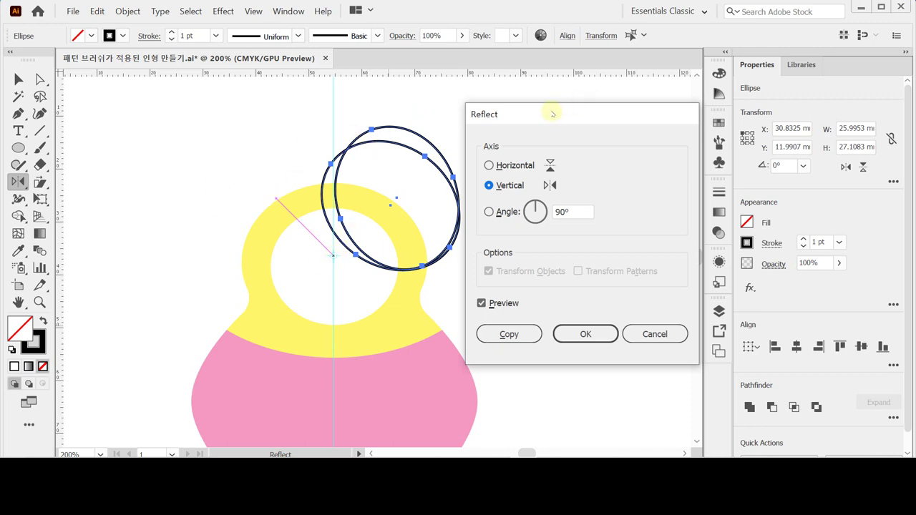
pyautogui.moveTo(553, 113)
pyautogui.mouseDown()
pyautogui.moveTo(557, 97)
pyautogui.moveTo(565, 100)
pyautogui.mouseUp()
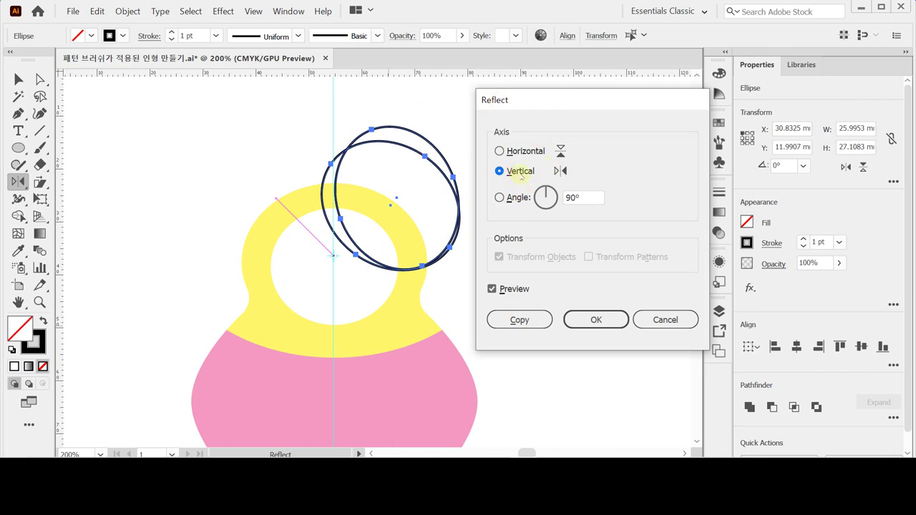
pyautogui.click(526, 320)
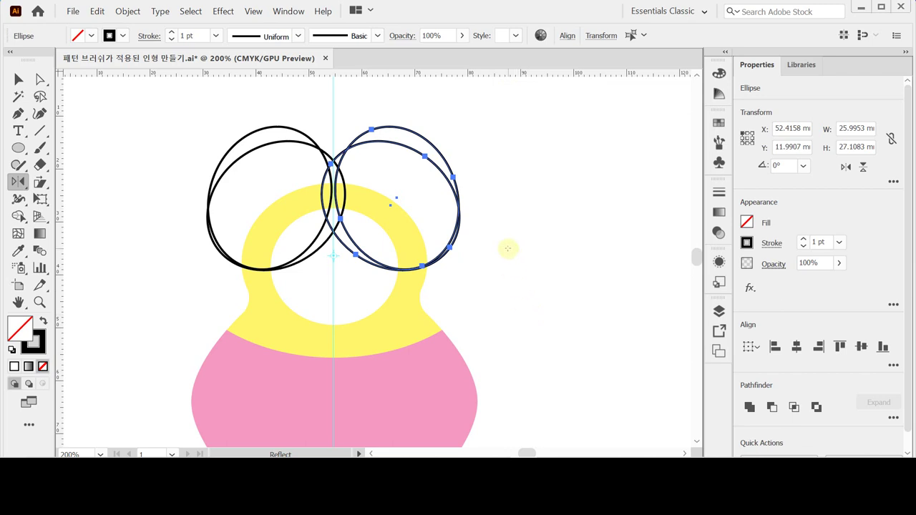
# Rotate the mirrored ellipse pair slightly clockwise and shift it up and away from the center guide
pyautogui.click(19, 79)
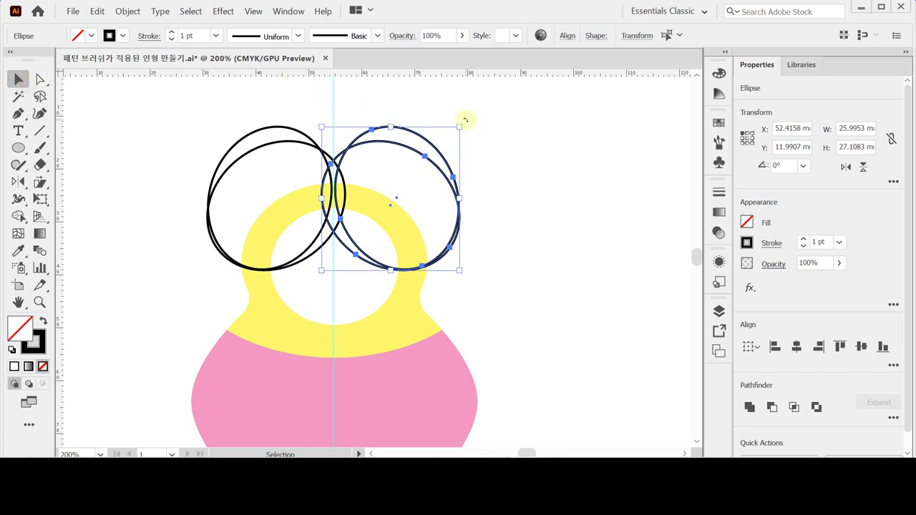
pyautogui.moveTo(465, 121); pyautogui.dragTo(456, 113)
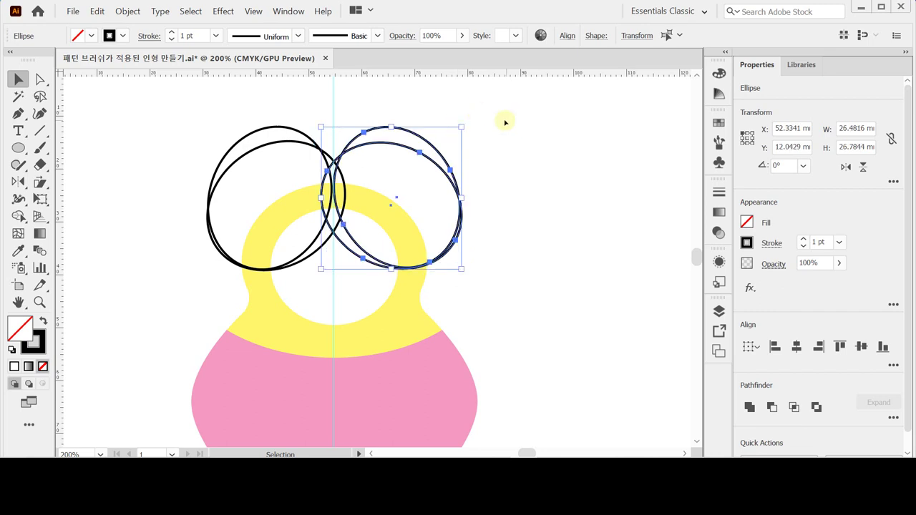
pyautogui.moveTo(505, 123); pyautogui.dragTo(491, 177)
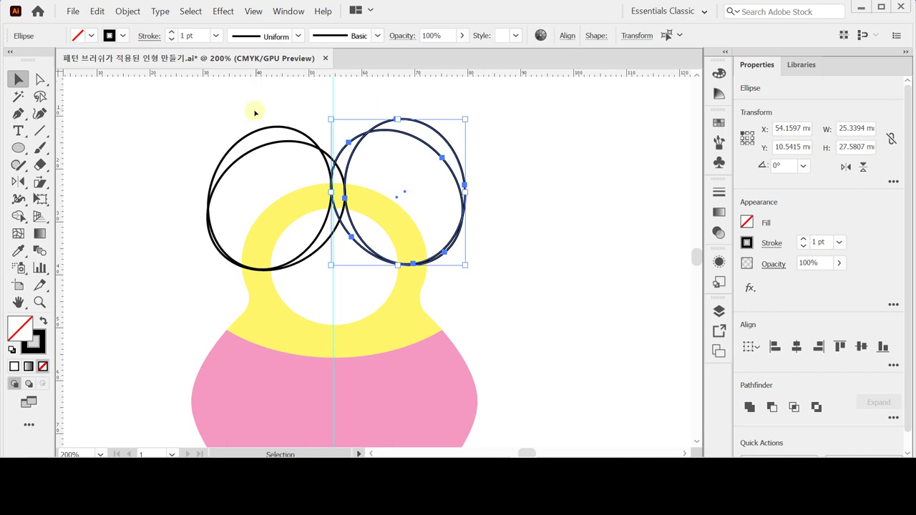
# Select all four ellipses together with the white face oval and divide them into separate pieces with Pathfinder
pyautogui.hotkey('ctrl', 'a')
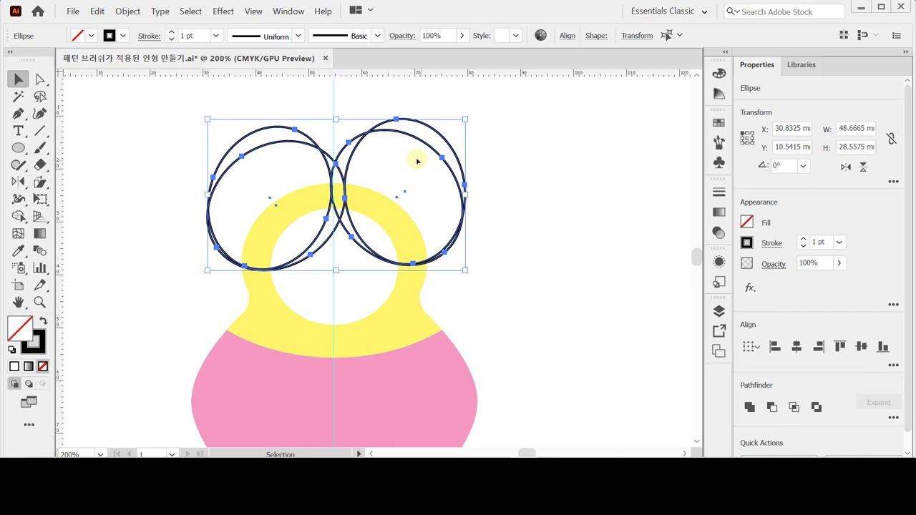
pyautogui.keyDown('shift'); pyautogui.click(374, 290); pyautogui.keyUp('shift')
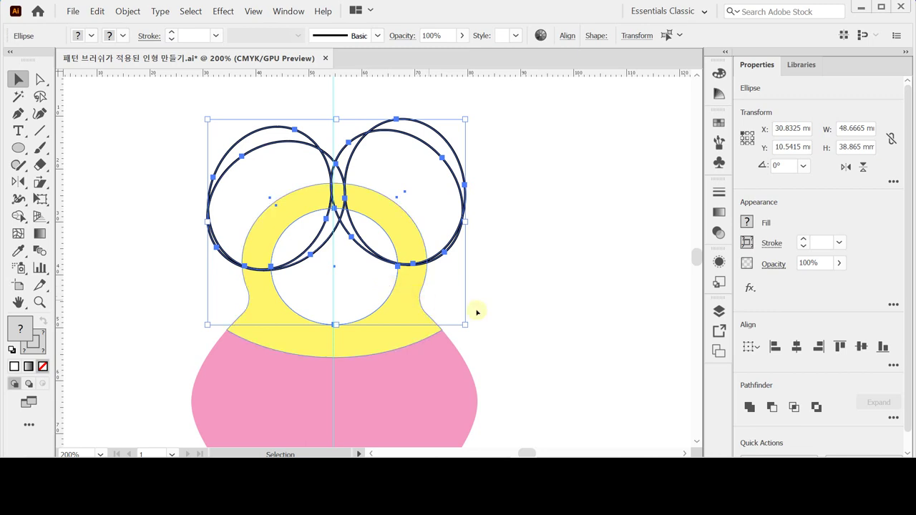
pyautogui.click(894, 417)
pyautogui.click(751, 398)
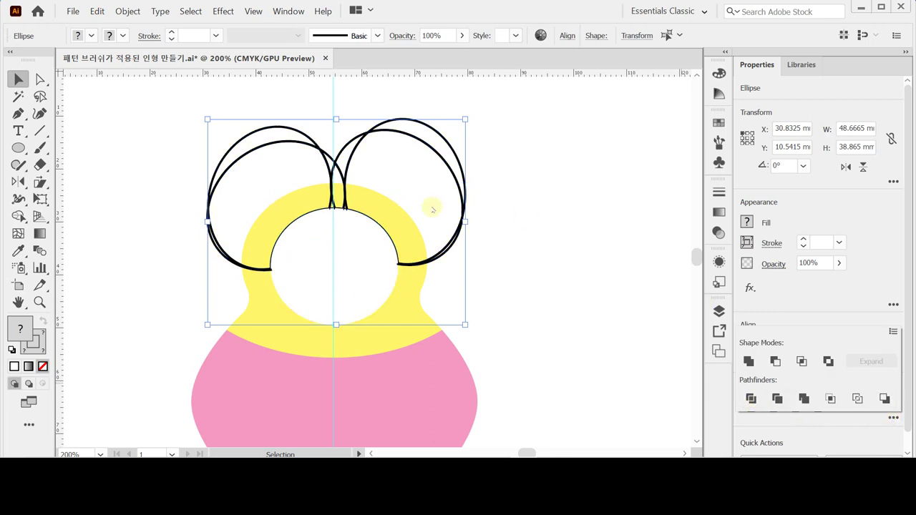
# Isolate the divided group and delete every black-outlined piece that lies outside the face oval
pyautogui.click(348, 212)
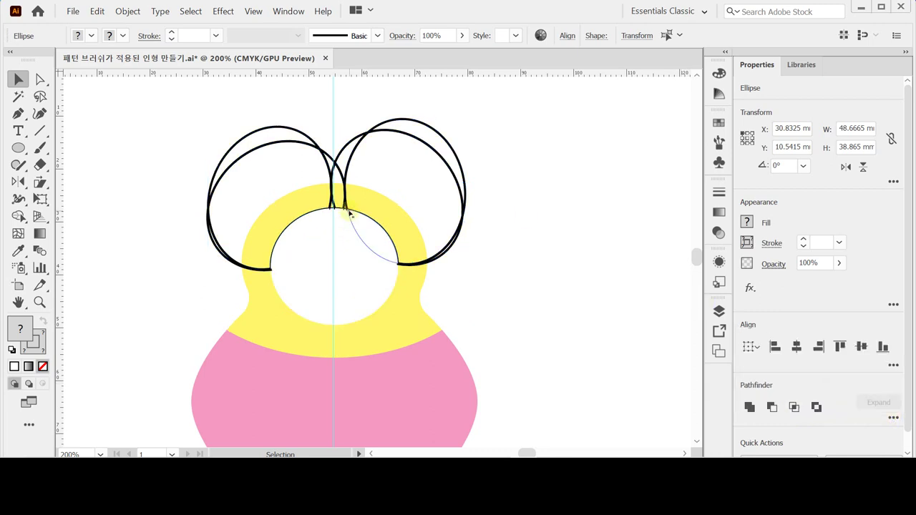
pyautogui.doubleClick(363, 143)
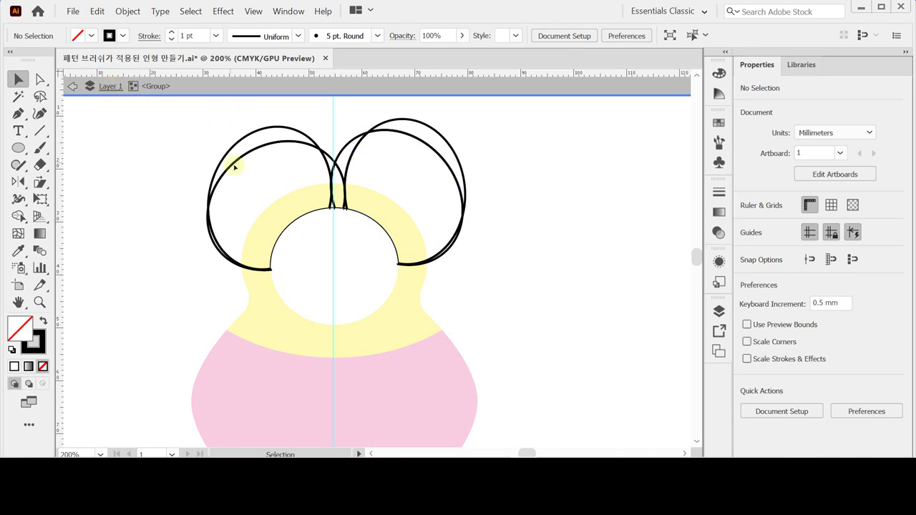
pyautogui.moveTo(208, 115); pyautogui.dragTo(440, 263)
pyautogui.press('Delete')
pyautogui.press('Delete')
pyautogui.moveTo(240, 261); pyautogui.dragTo(194, 234)
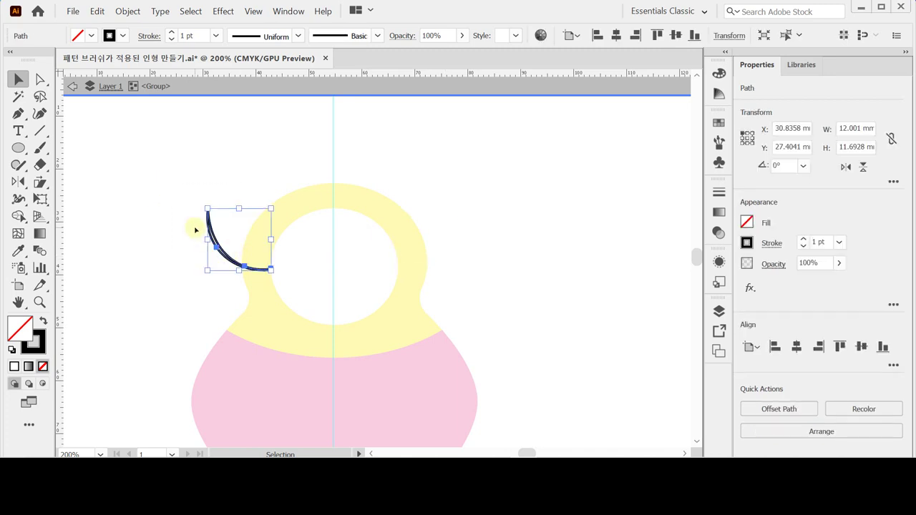
pyautogui.press('Delete')
# Fill the hair pieces with light orange and the thin strips along their inner edges with darker orange, without strokes, and leave isolation mode
pyautogui.hotkey('ctrl', 'a')
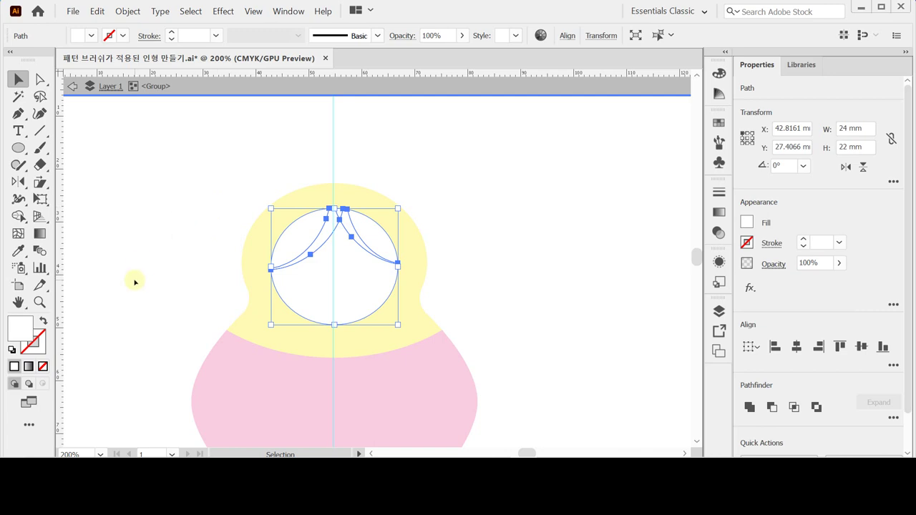
pyautogui.click(11, 350)
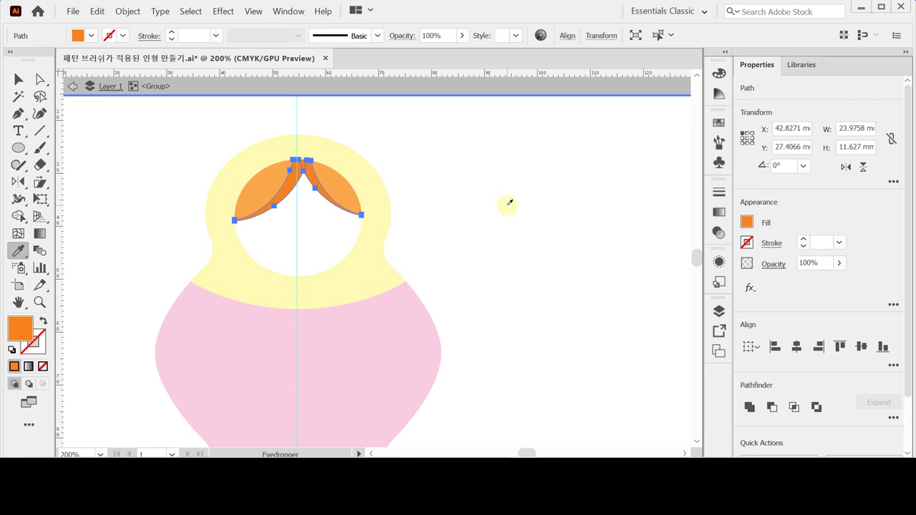
pyautogui.press('Escape')
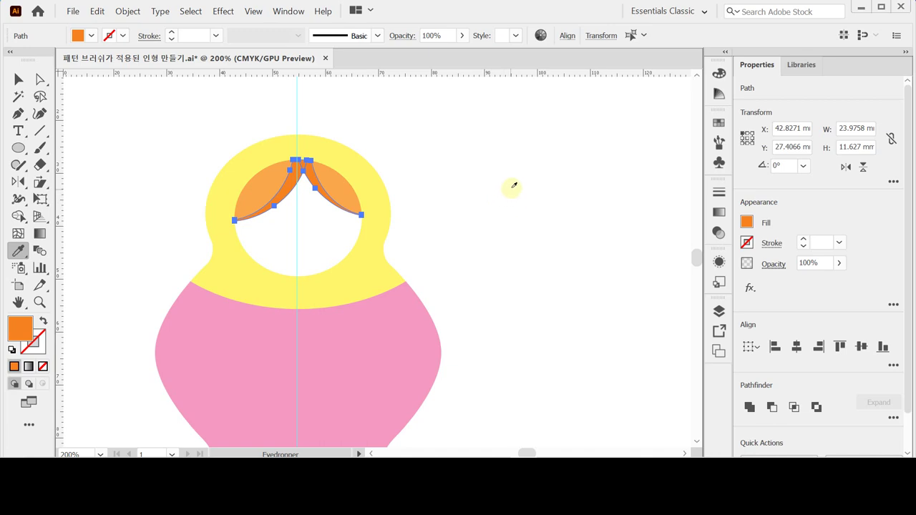
pyautogui.hotkey('ctrl', 'shift', 'a')
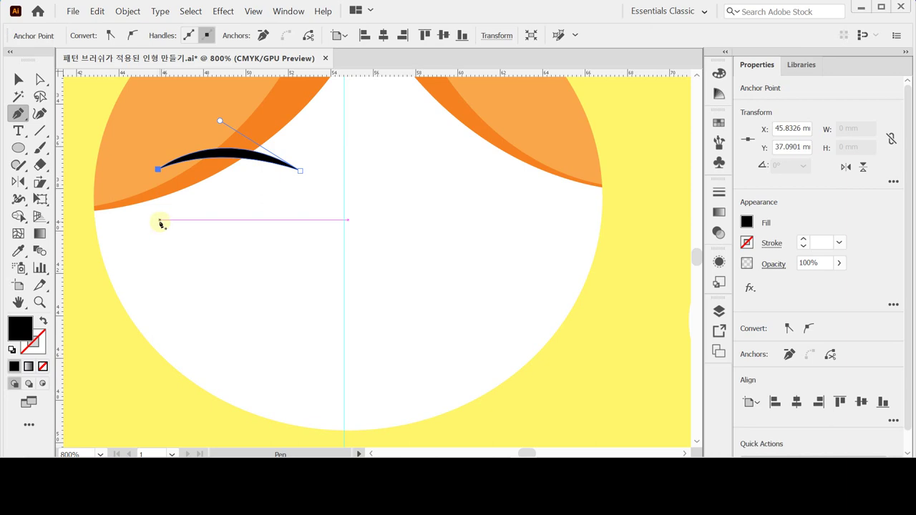
# Draw a blue iris circle about 4.7 mm wide below the eyebrow and a concentric black pupil about 2.8 mm wide, both without strokes
pyautogui.click(18, 147)
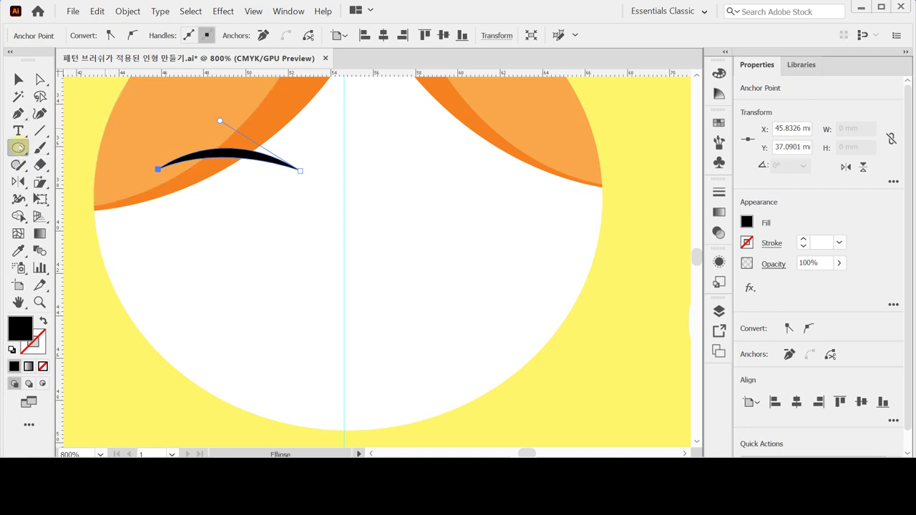
pyautogui.moveTo(203, 176); pyautogui.dragTo(302, 275)
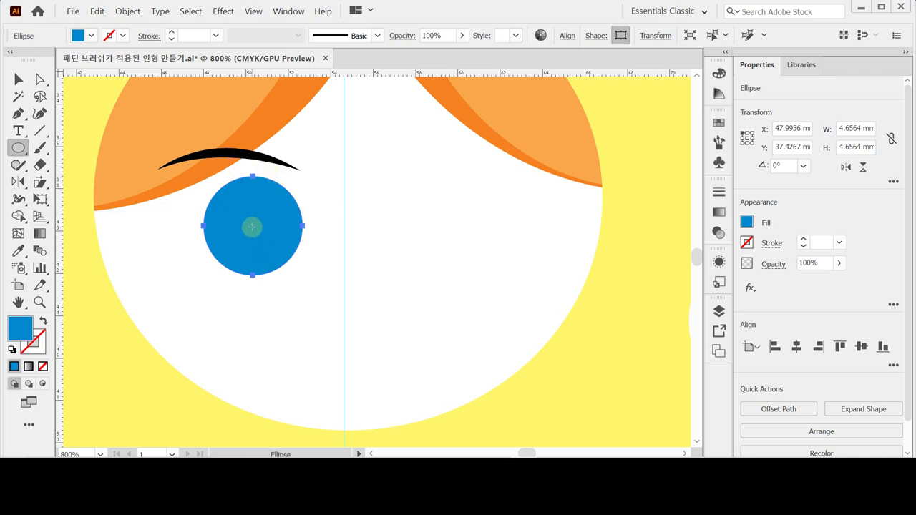
pyautogui.moveTo(252, 226); pyautogui.dragTo(283, 255)
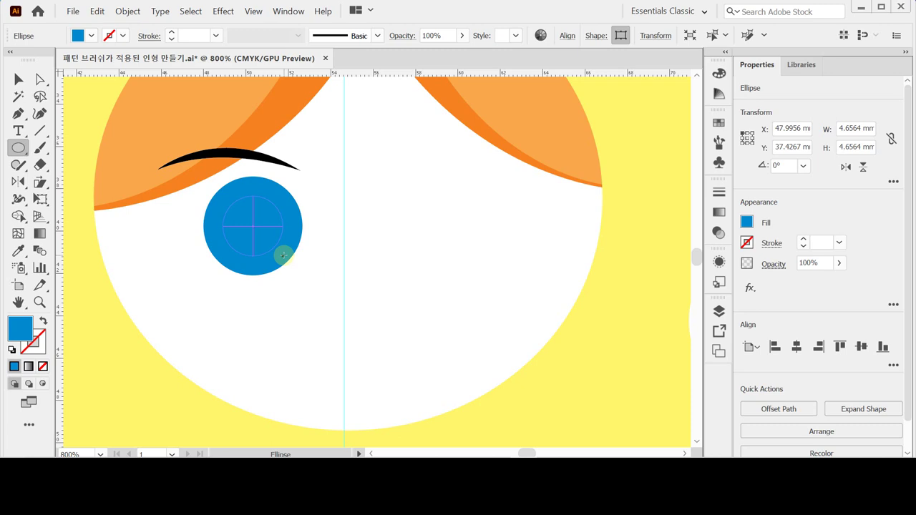
pyautogui.moveTo(283, 255); pyautogui.dragTo(283, 256)
pyautogui.click(11, 349)
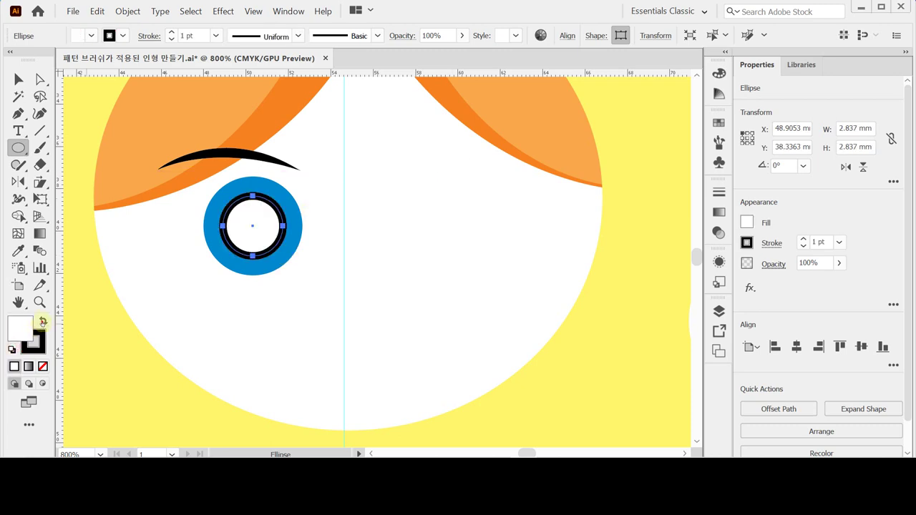
pyautogui.click(42, 322)
pyautogui.click(43, 366)
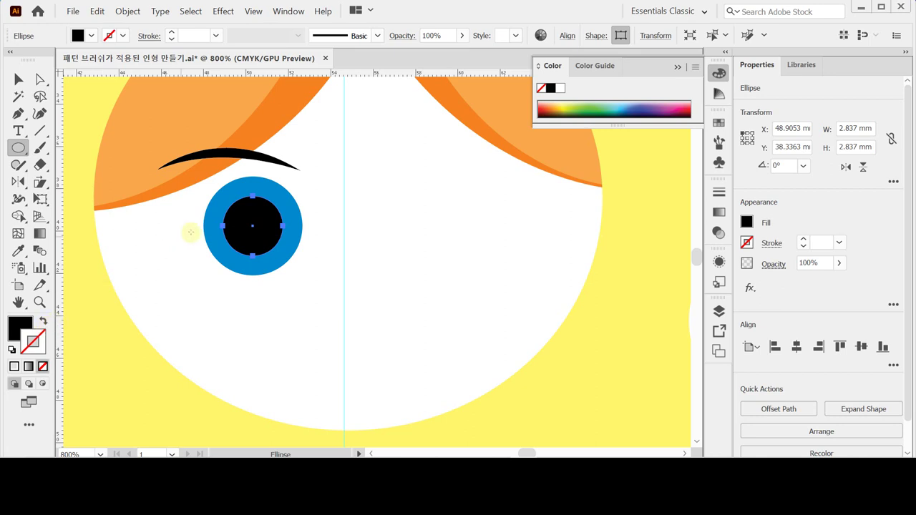
# Draw a white highlight circle about 1 mm wide, without stroke, in the pupil's upper-left area
pyautogui.hotkey('ctrl', '=')
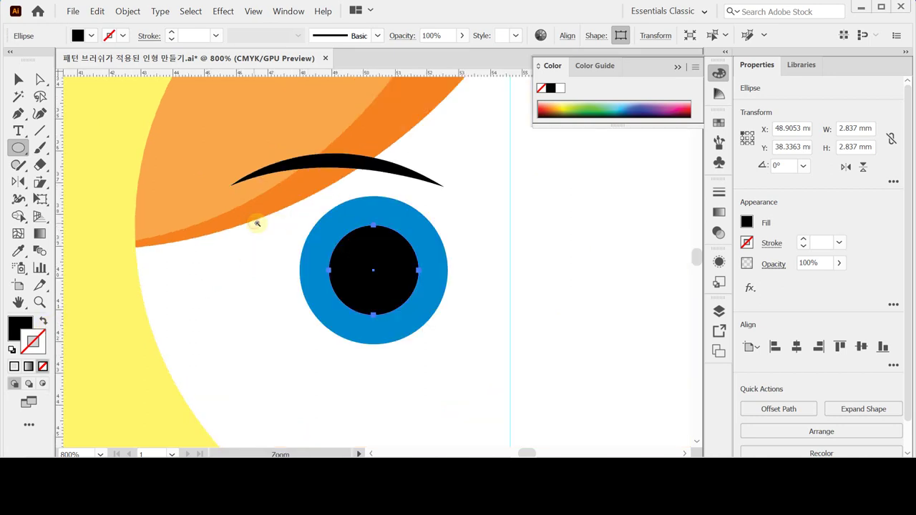
pyautogui.hotkey('ctrl', '=')
pyautogui.hscroll(2, 323, 272)
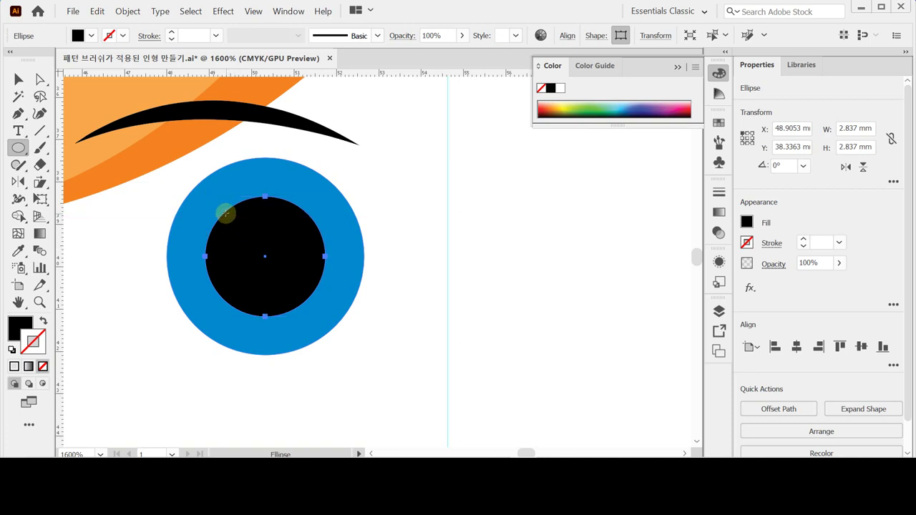
pyautogui.moveTo(224, 210); pyautogui.dragTo(262, 251)
pyautogui.click(12, 349)
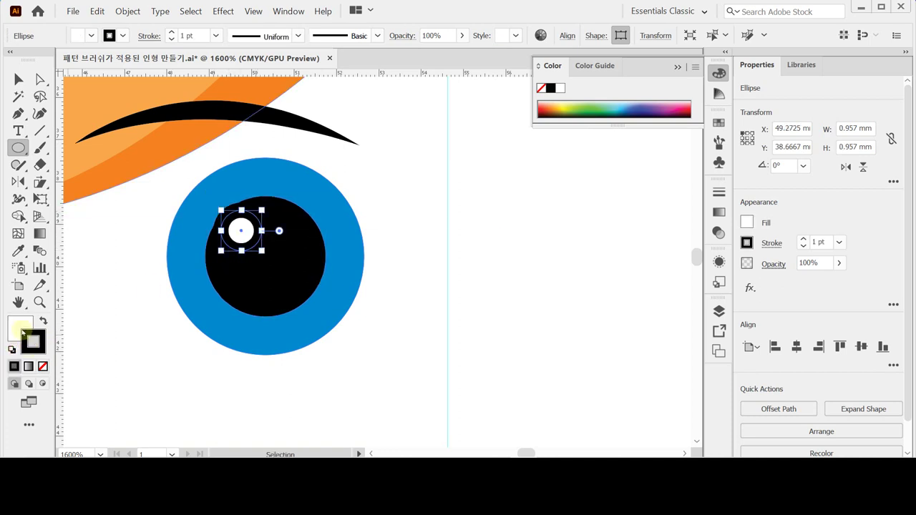
pyautogui.click(42, 367)
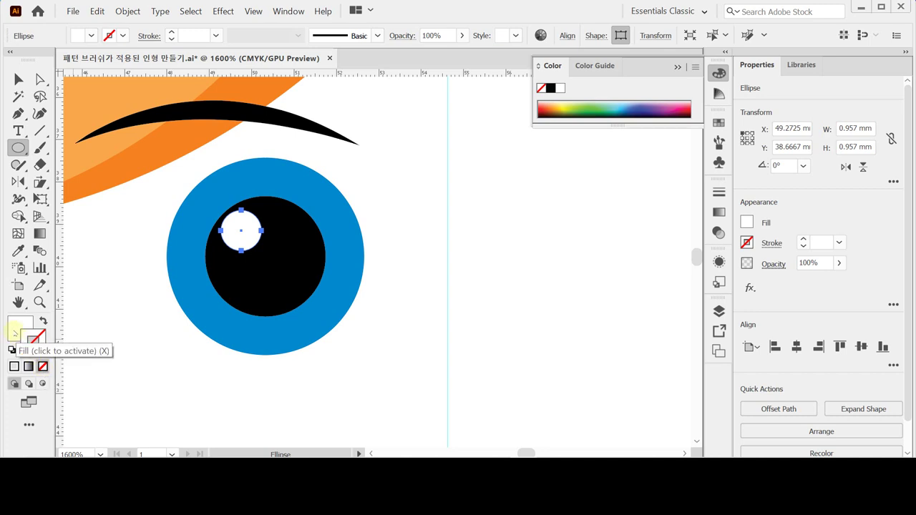
pyautogui.hotkey('ctrl', 'h')
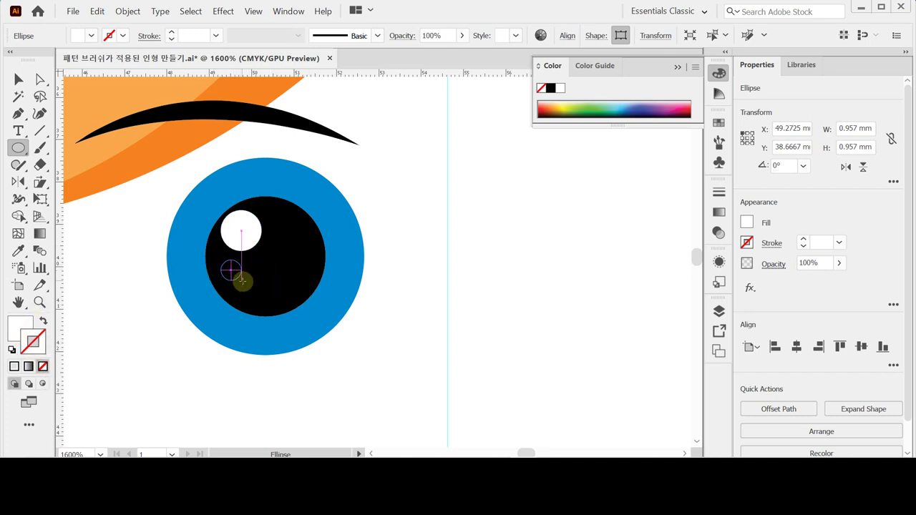
# Add a smaller white circle about 0.5 mm wide just below the first highlight in the pupil
pyautogui.moveTo(241, 280); pyautogui.dragTo(222, 262)
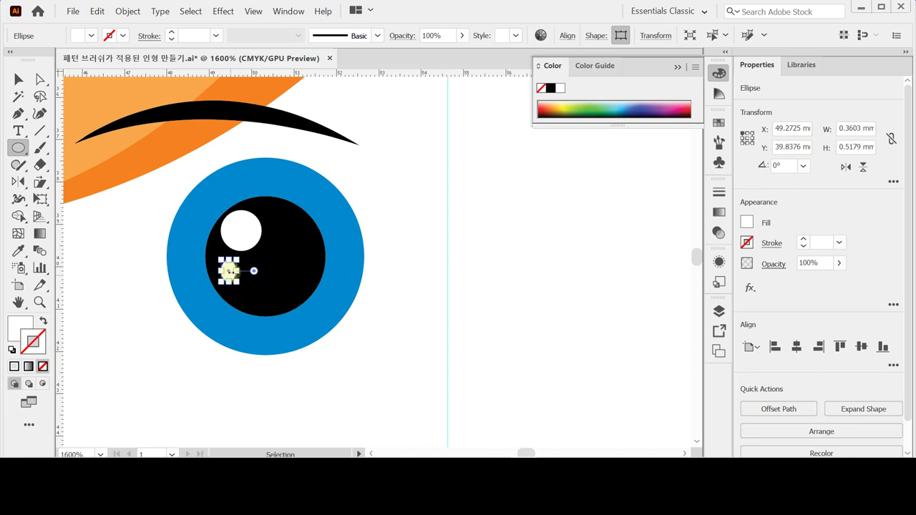
pyautogui.keyDown('ctrl'); pyautogui.keyDown('space'); pyautogui.click(269, 281); pyautogui.keyUp('space'); pyautogui.keyUp('ctrl')
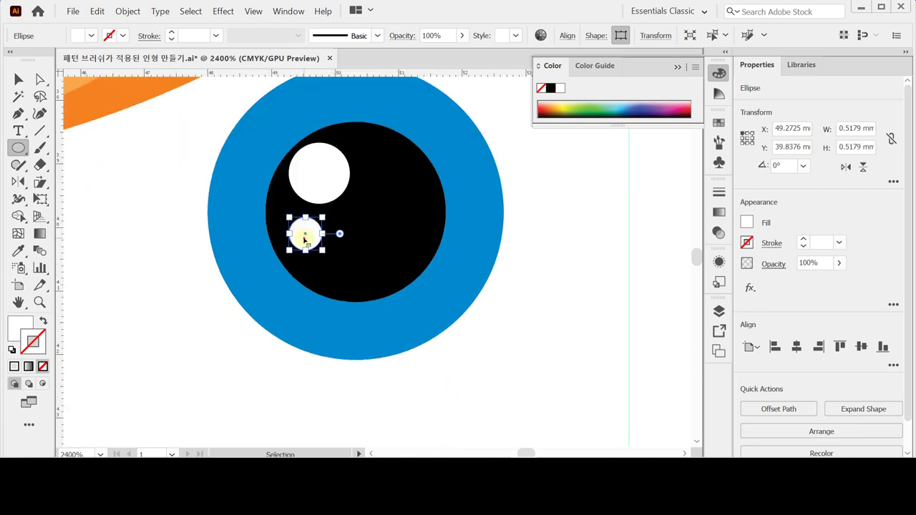
pyautogui.moveTo(295, 234); pyautogui.dragTo(297, 226)
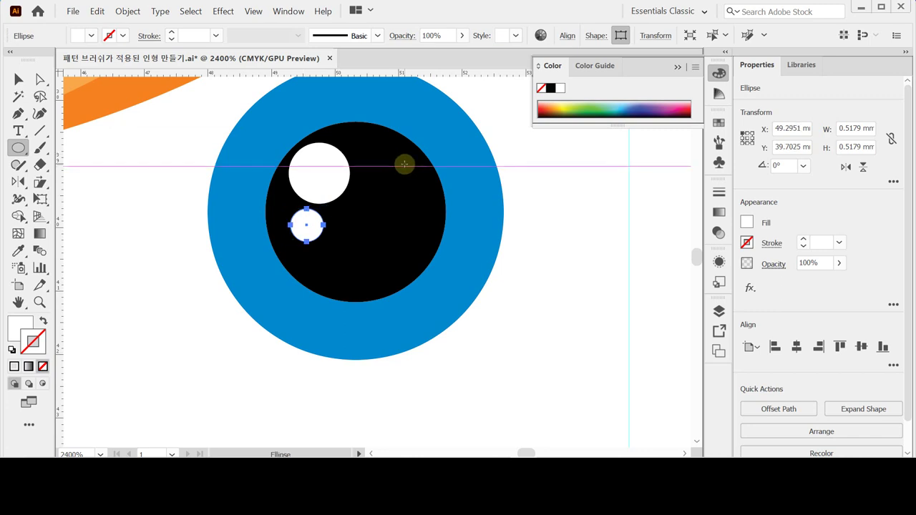
# Draw a third white highlight about 0.65 mm wide in the pupil's upper-right area and enlarge the first highlight slightly
pyautogui.moveTo(413, 182); pyautogui.dragTo(428, 202)
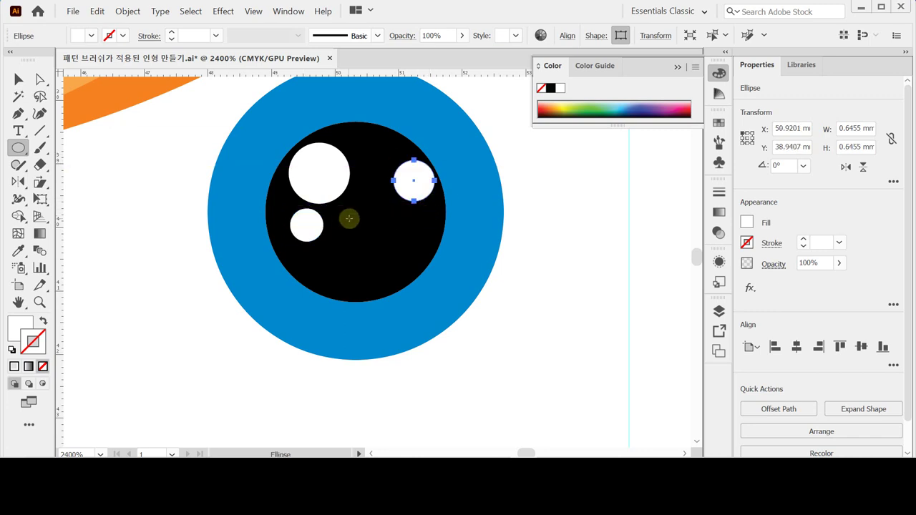
pyautogui.keyDown('ctrl'); pyautogui.click(344, 183); pyautogui.keyUp('ctrl')
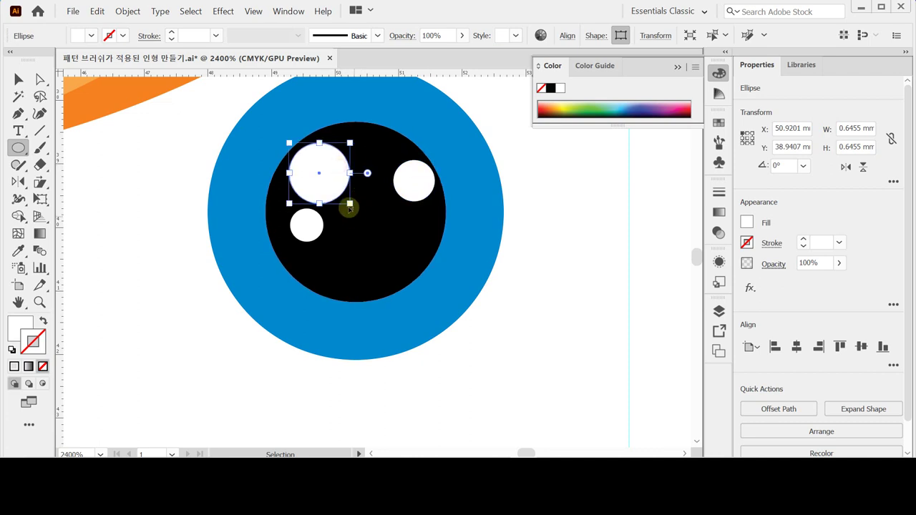
pyautogui.moveTo(352, 206); pyautogui.dragTo(354, 208)
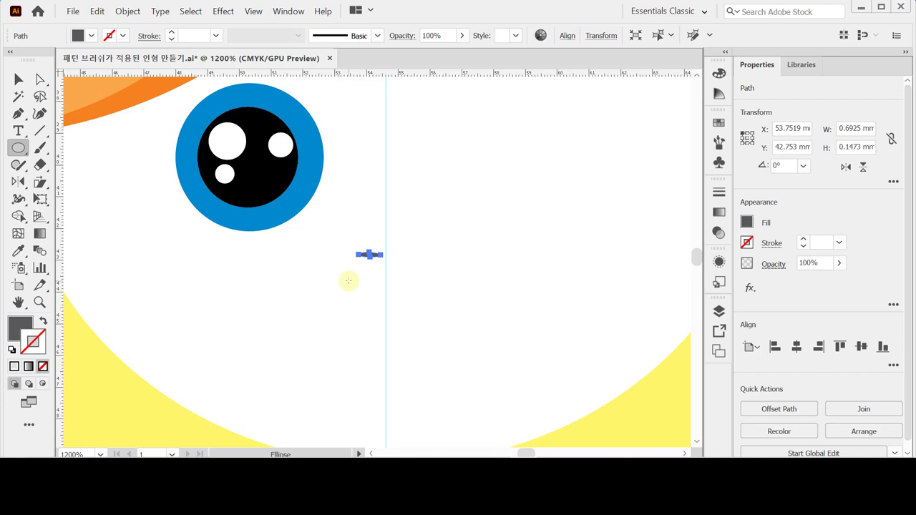
# Draw a strokeless cheek circle about 5.5 mm wide below the eye and fill it with a radial gradient
pyautogui.scroll(-3, 262, 298)
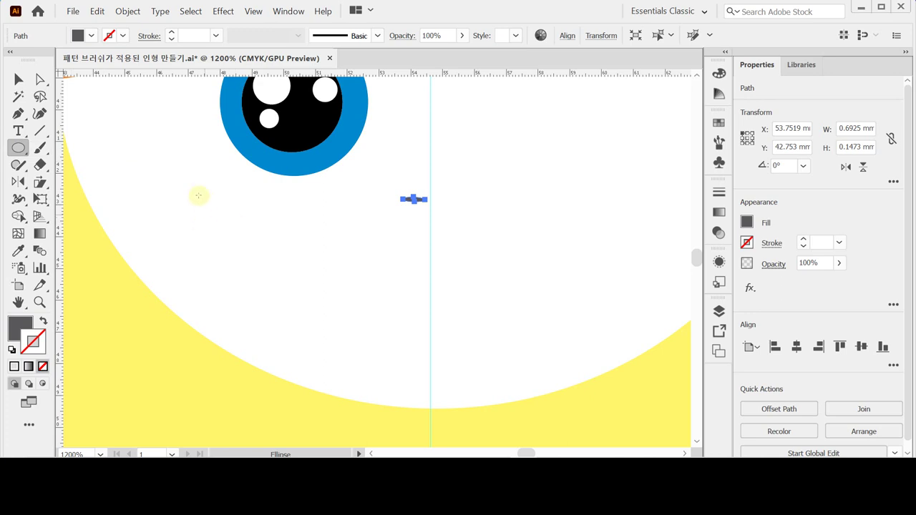
pyautogui.moveTo(170, 160); pyautogui.dragTo(319, 336)
pyautogui.moveTo(280, 268); pyautogui.dragTo(254, 262)
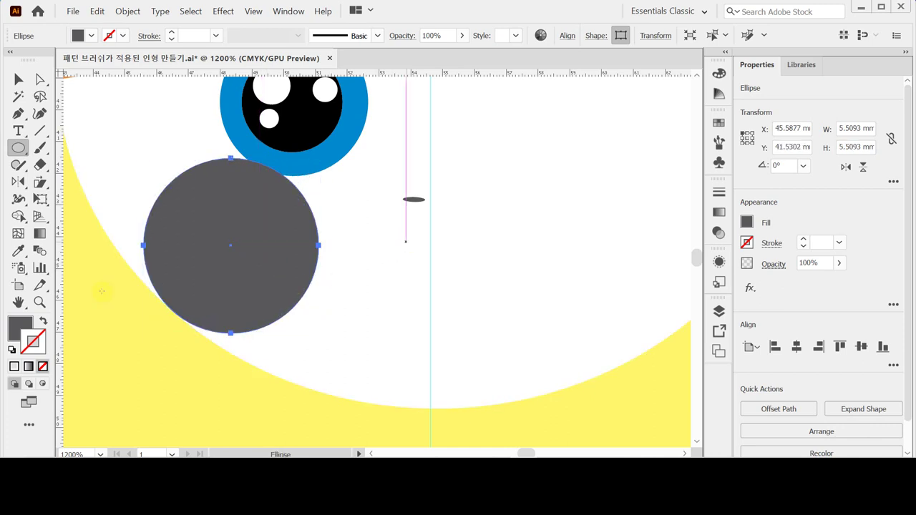
pyautogui.press(',')
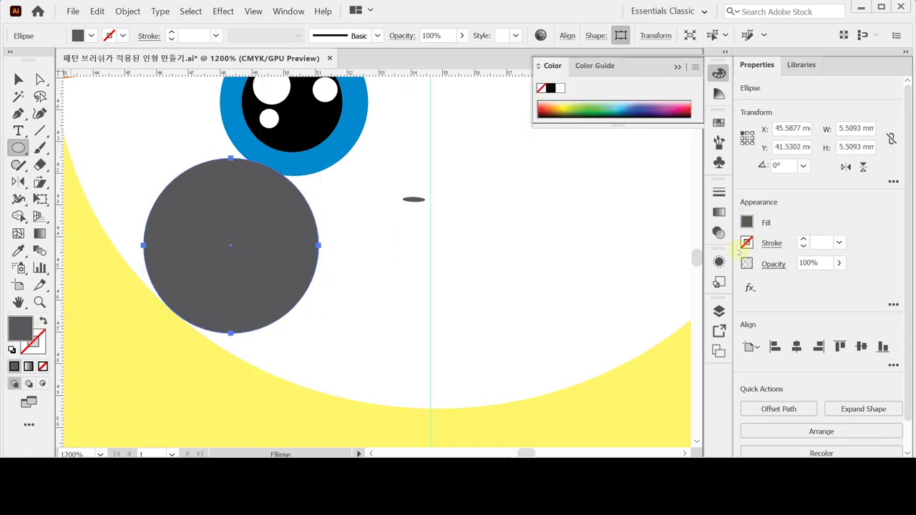
pyautogui.click(722, 212)
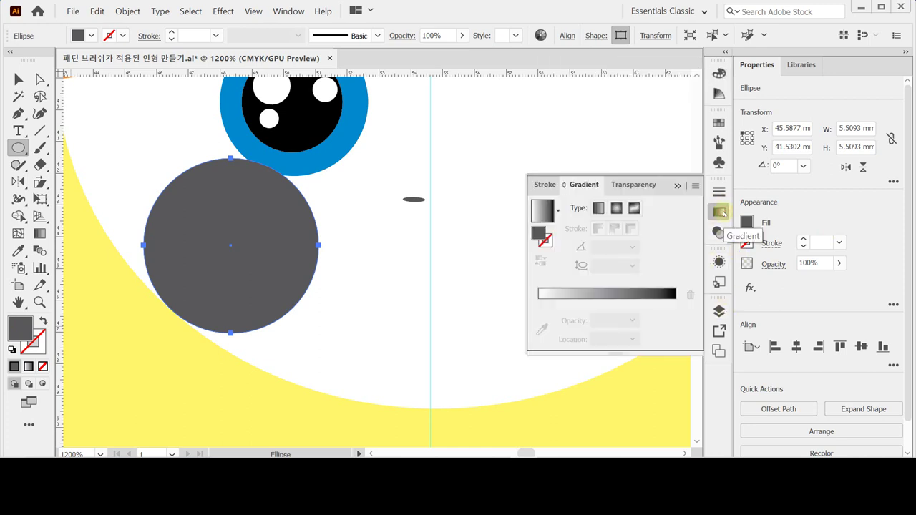
pyautogui.click(616, 208)
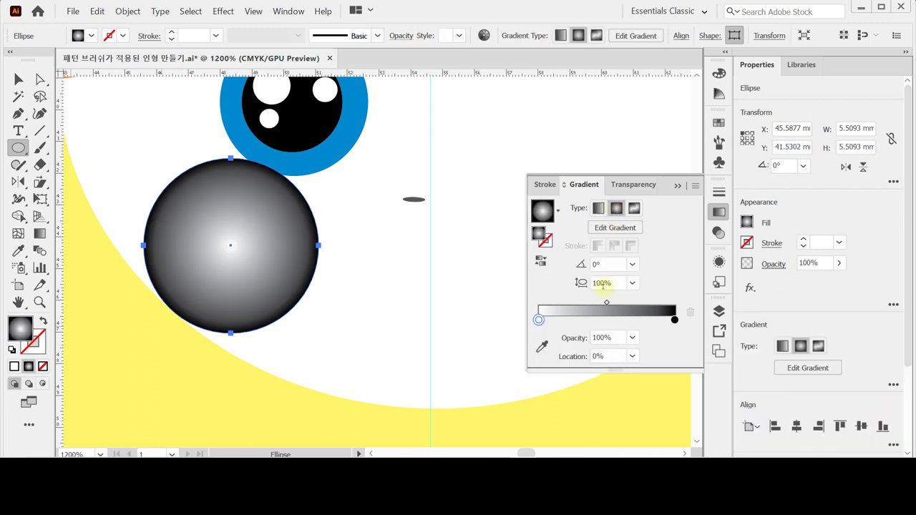
# Set the cheek gradient's starting color to CMYK with 30% magenta and 20% yellow
pyautogui.doubleClick(539, 320)
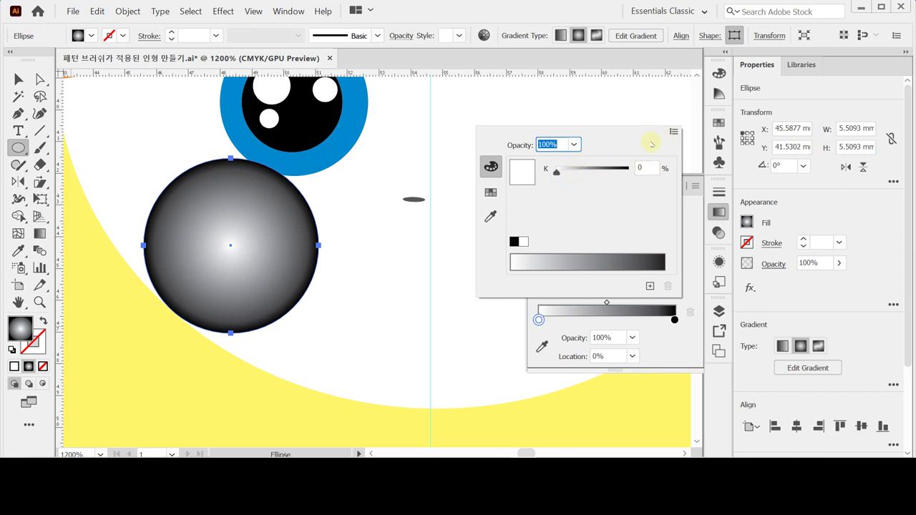
pyautogui.click(674, 132)
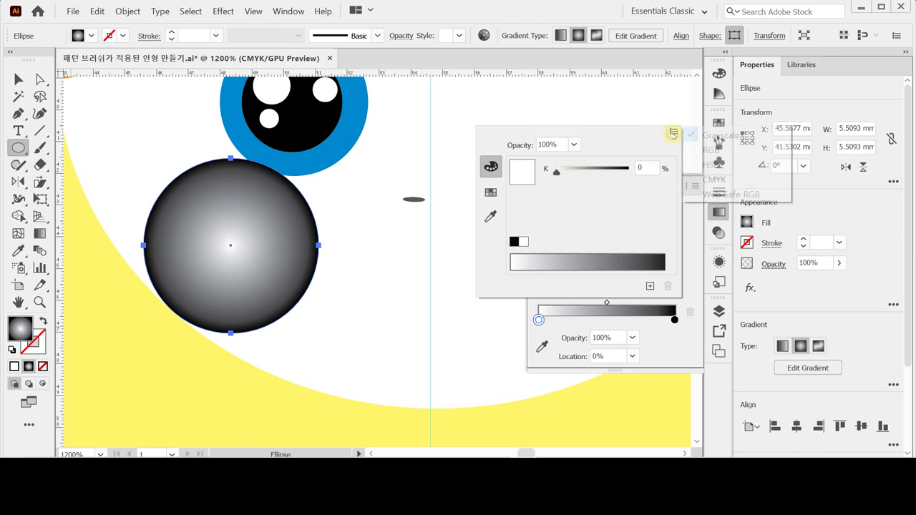
pyautogui.click(705, 180)
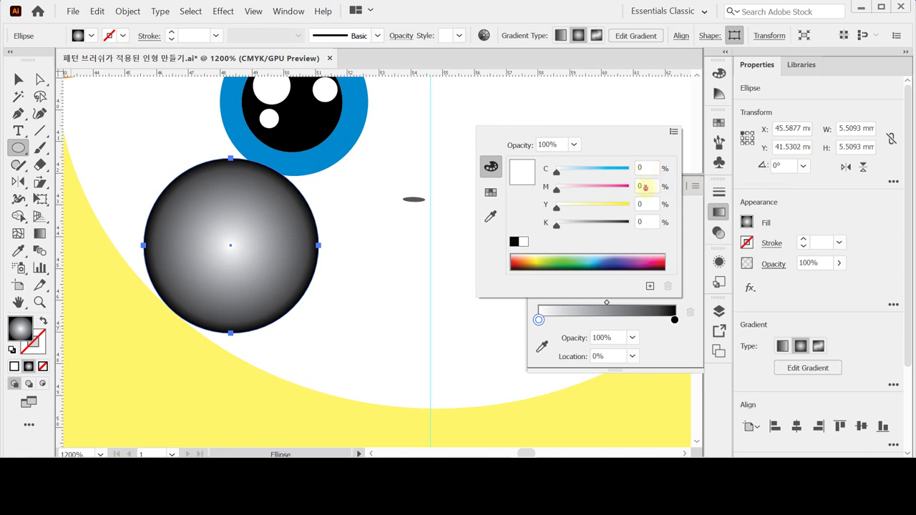
pyautogui.click(645, 187)
pyautogui.write('30')
pyautogui.press('Tab')
pyautogui.write('20')
pyautogui.press('Tab')
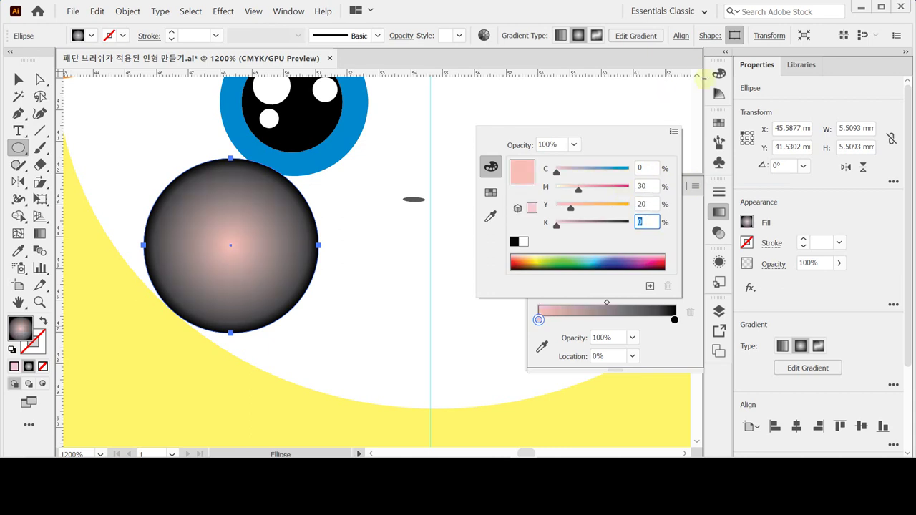
# Set the cheek gradient's end color to white in CMYK mode
pyautogui.press('ctrl')
pyautogui.click(674, 320)
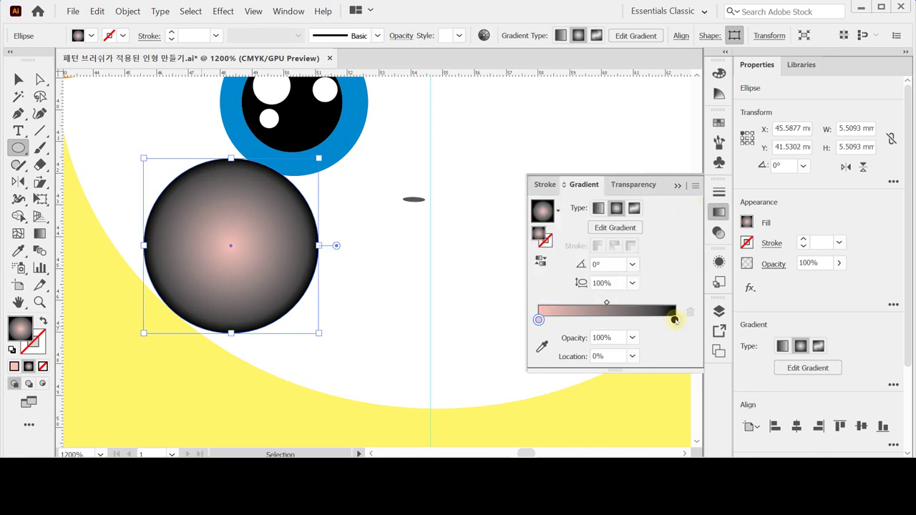
pyautogui.click(674, 320)
pyautogui.doubleClick(674, 320)
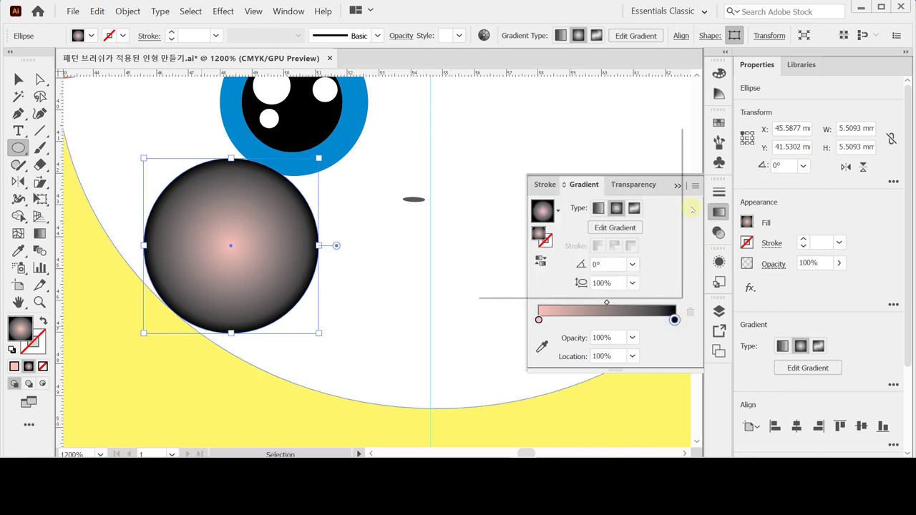
pyautogui.click(674, 131)
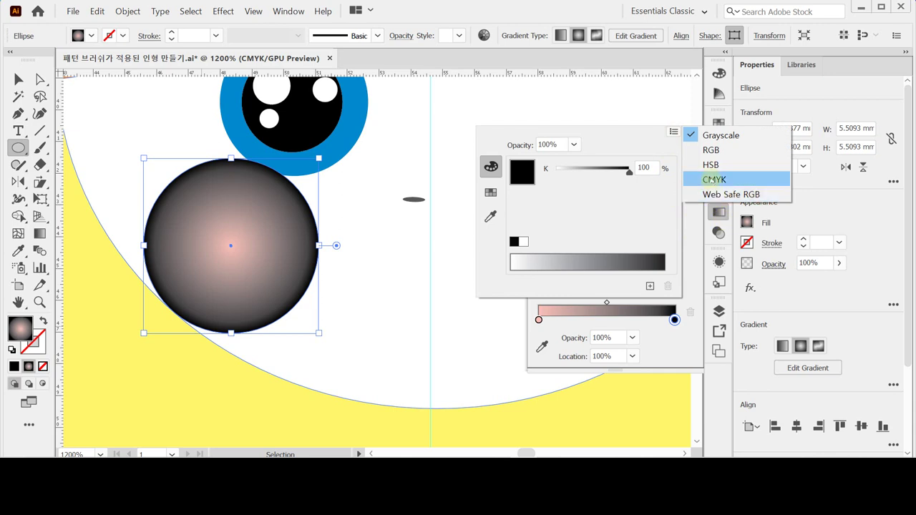
pyautogui.click(506, 258)
pyautogui.keyDown('shift'); pyautogui.click(511, 259); pyautogui.keyUp('shift')
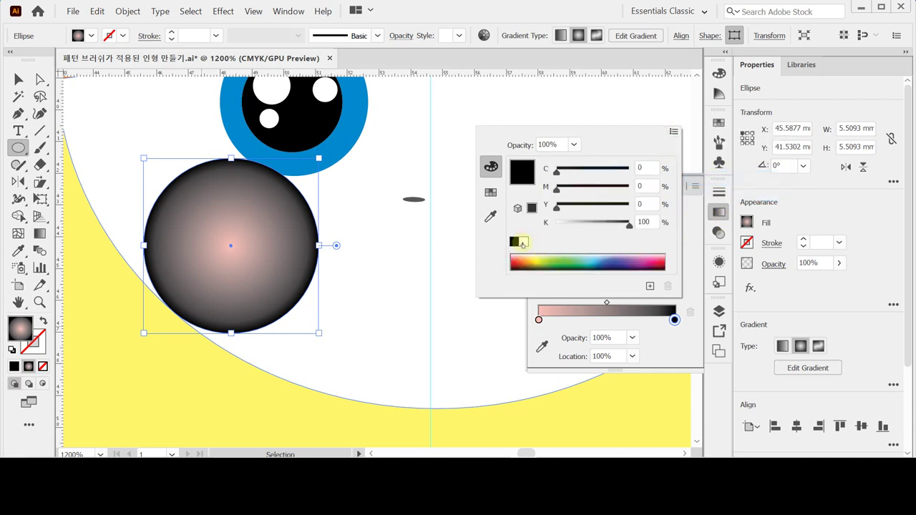
pyautogui.click(523, 242)
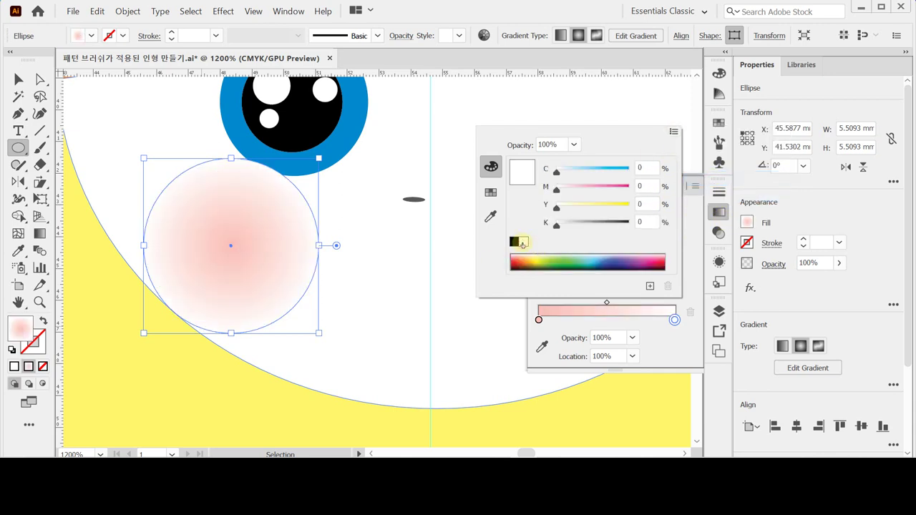
pyautogui.click(723, 213)
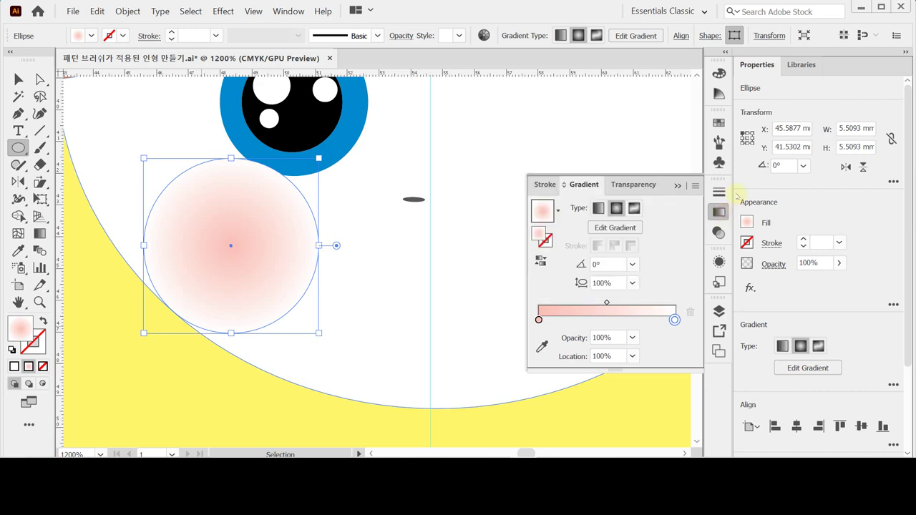
pyautogui.click(600, 194)
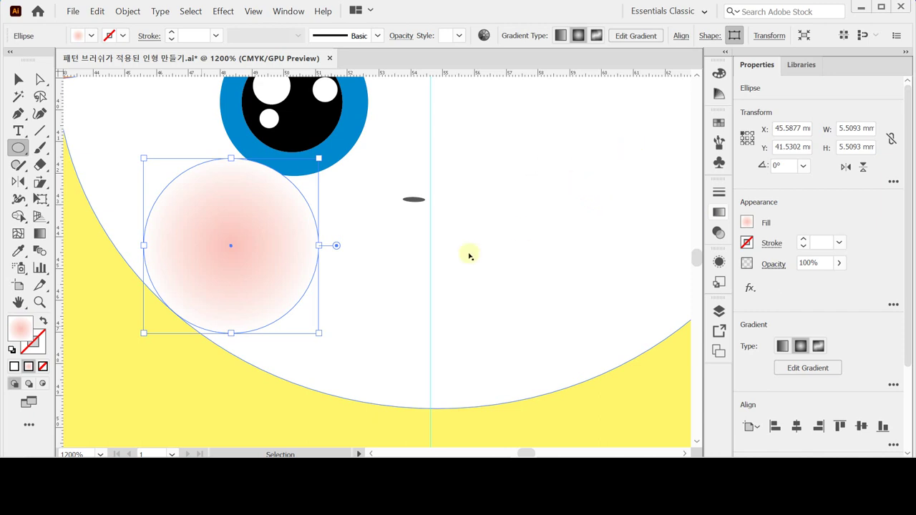
# Save the document and shrink the cheek circle to about 5.3 mm wide
pyautogui.moveTo(391, 164); pyautogui.dragTo(435, 262)
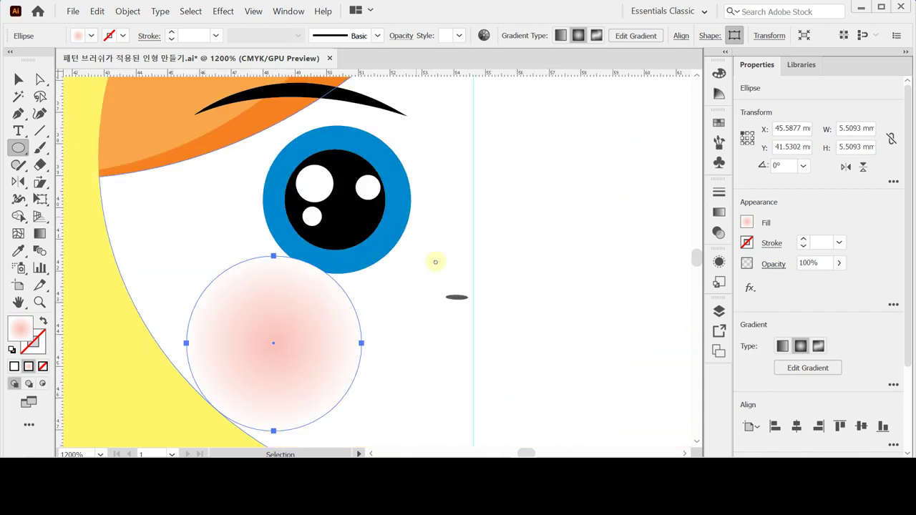
pyautogui.hotkey('ctrl', 's')
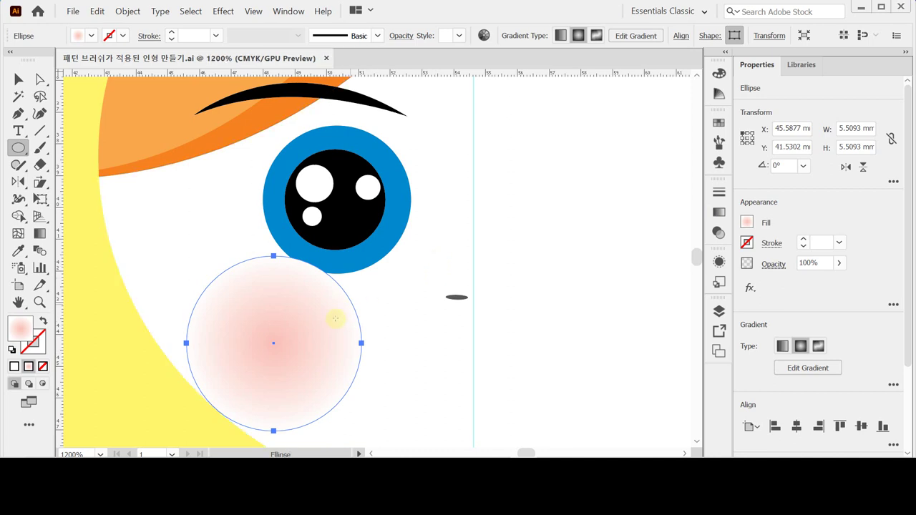
pyautogui.press('ctrl')
pyautogui.moveTo(362, 255); pyautogui.dragTo(356, 262)
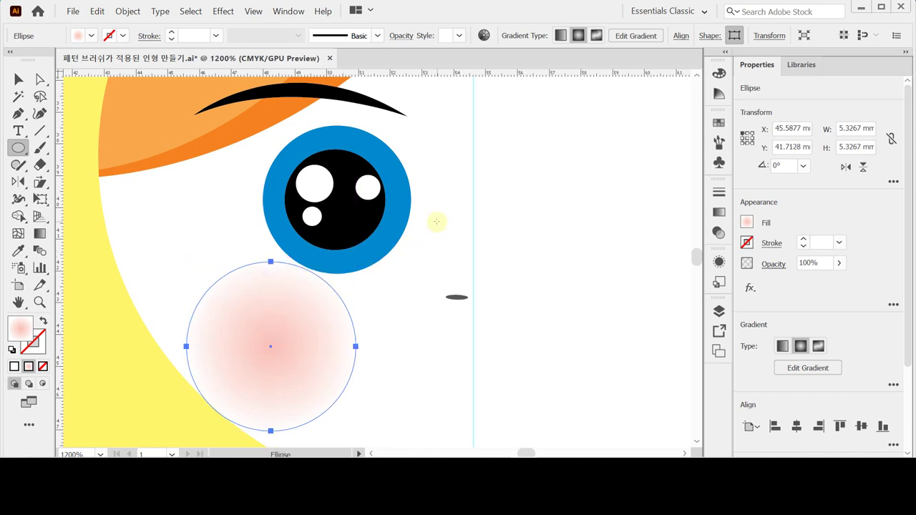
# Reflect a copy of the eyebrow, all eye circles, the nose ellipse and the cheek across the vertical center guide
pyautogui.hotkey('ctrl', 'y')
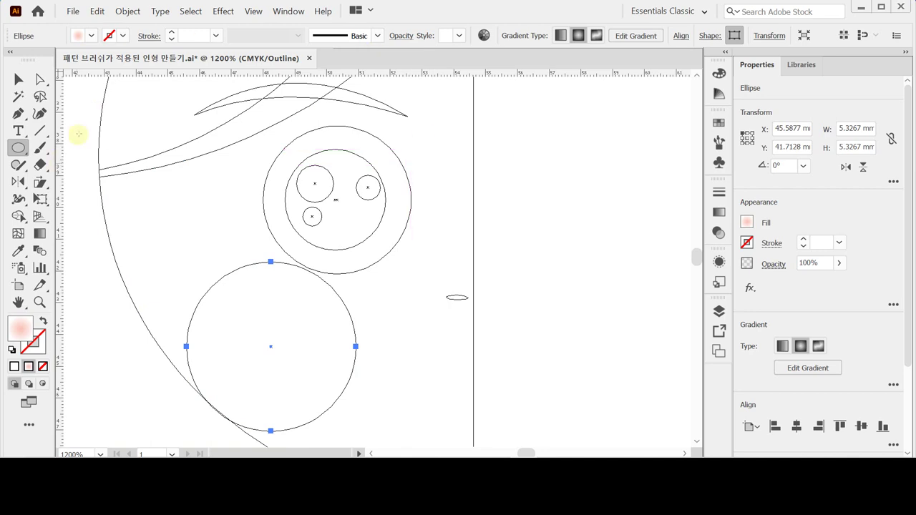
pyautogui.press('ctrl')
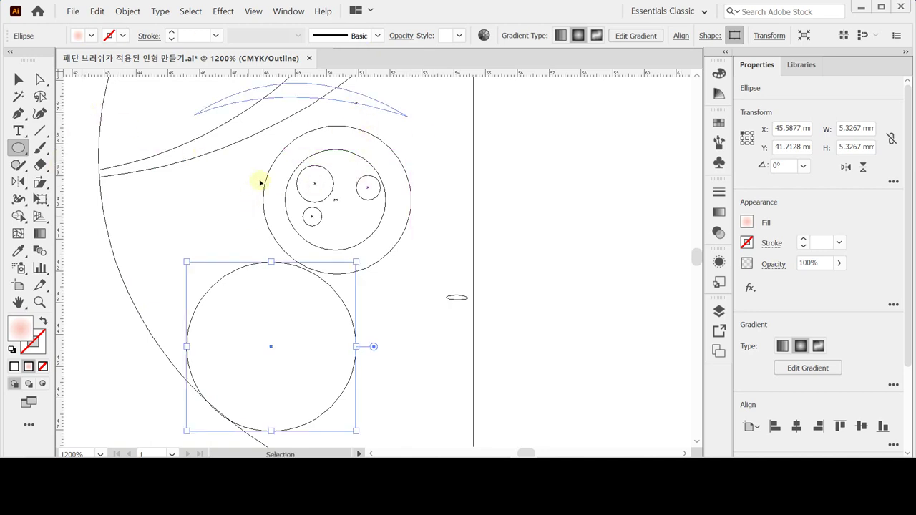
pyautogui.moveTo(250, 161); pyautogui.dragTo(461, 341)
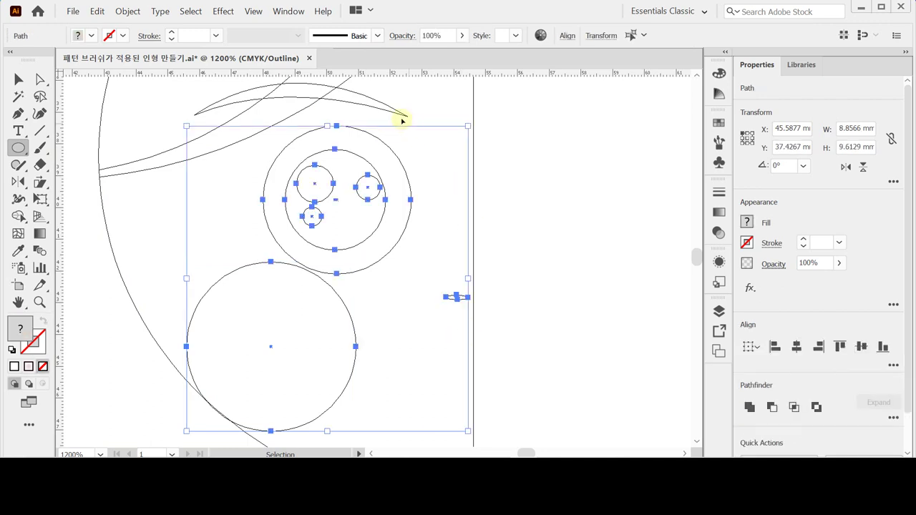
pyautogui.keyDown('shift'); pyautogui.click(401, 114); pyautogui.keyUp('shift')
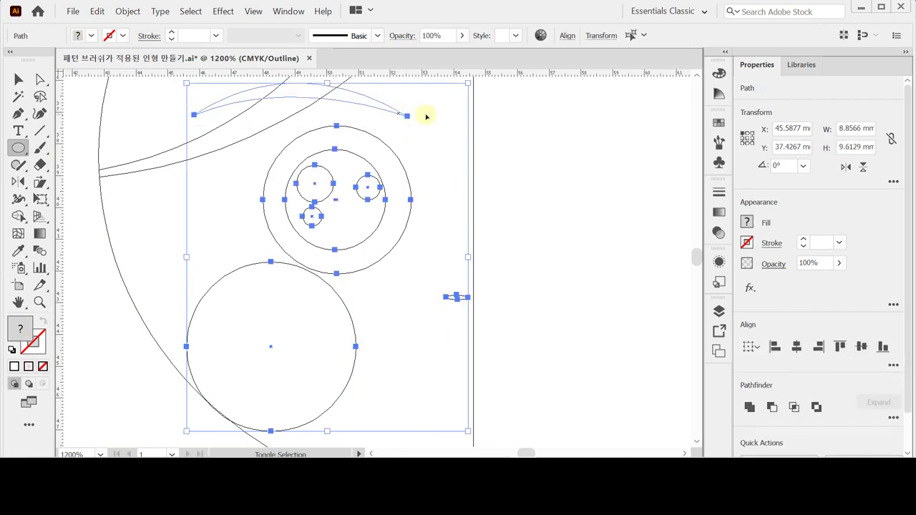
pyautogui.press('ctrl')
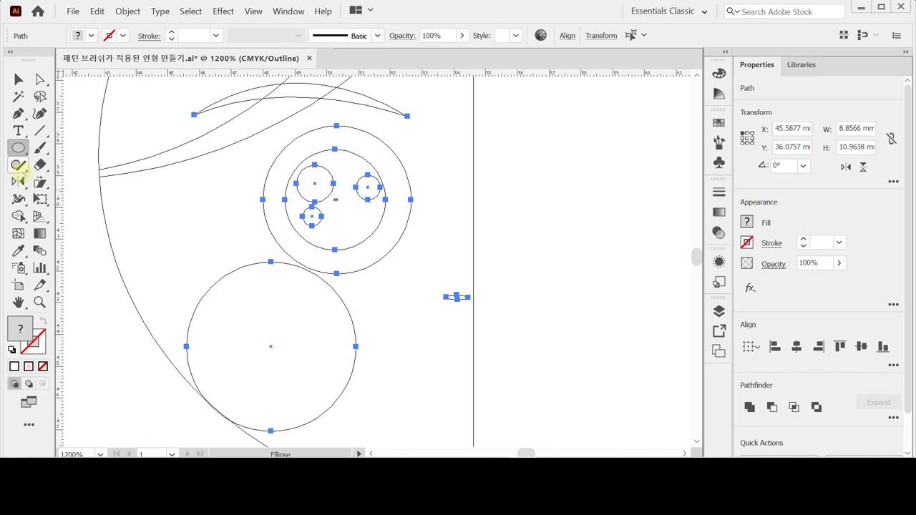
pyautogui.hotkey('ctrl', 'y')
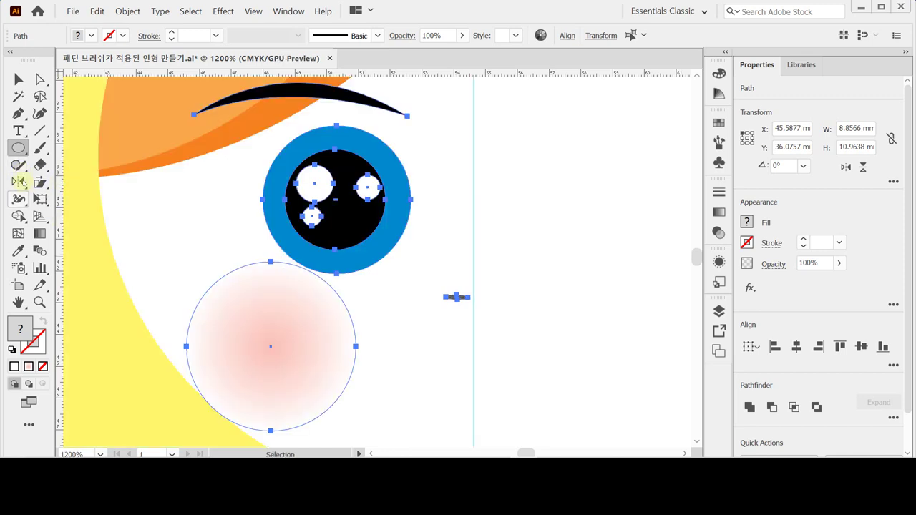
pyautogui.click(18, 181)
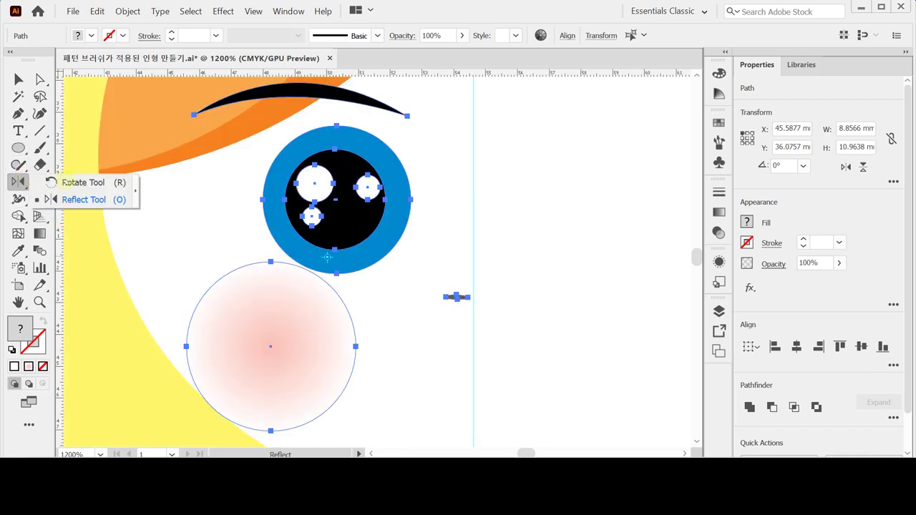
pyautogui.click(74, 200)
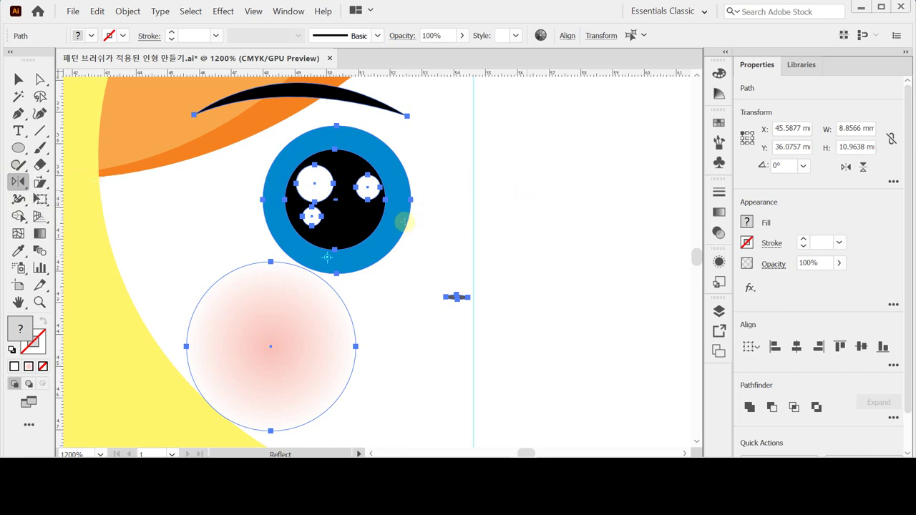
pyautogui.keyDown('alt'); pyautogui.click(472, 209); pyautogui.keyUp('alt')
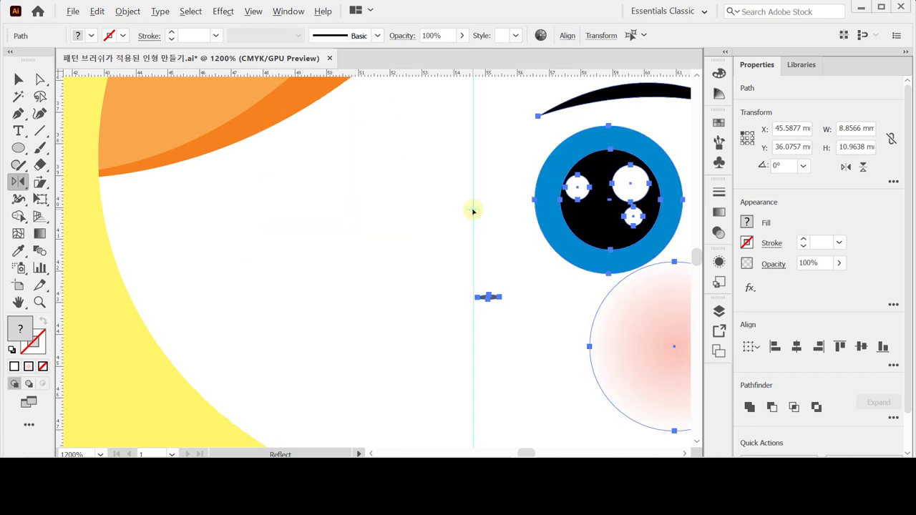
pyautogui.click(519, 320)
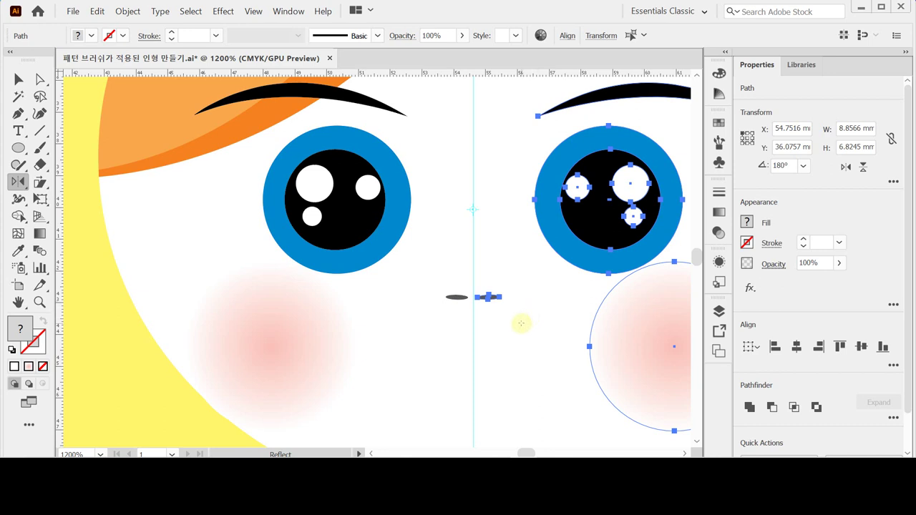
pyautogui.press('ctrl')
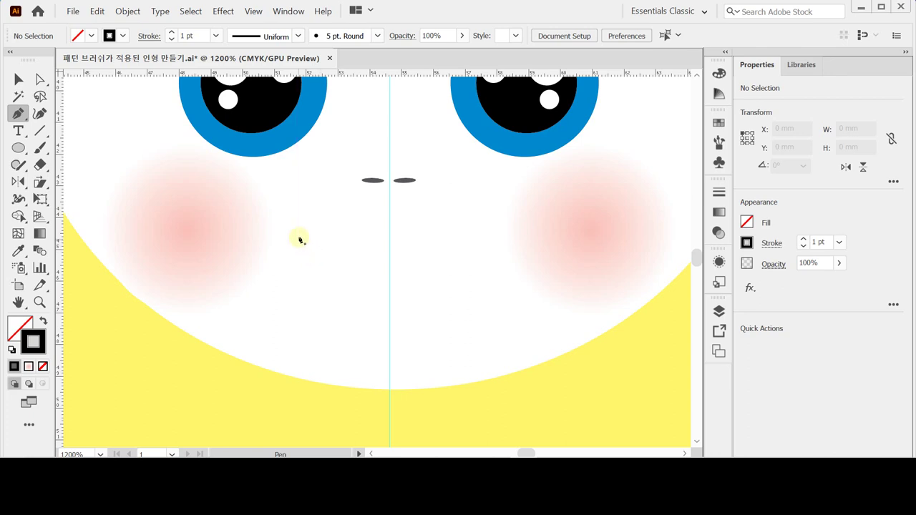
# Draw a wavy upper lip line of three curved segments below the nose with the Pen tool, about 5.7 mm wide
pyautogui.click(299, 237)
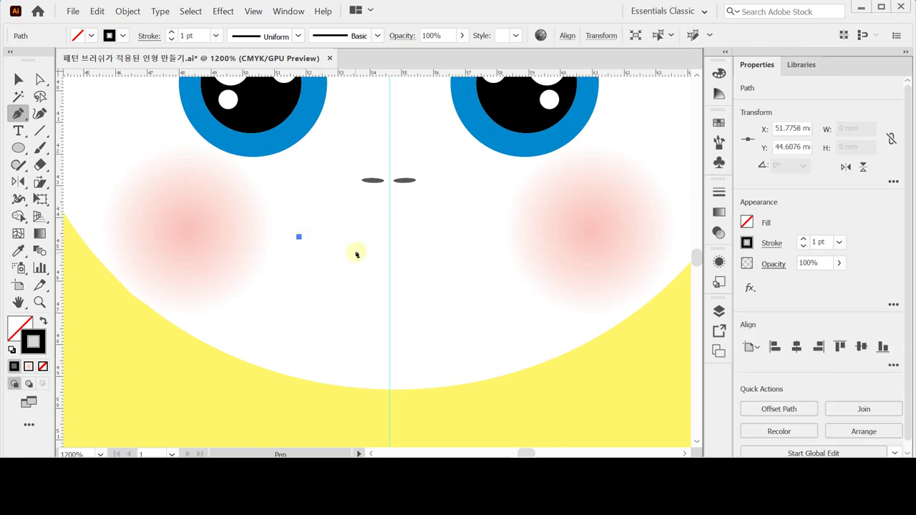
pyautogui.moveTo(358, 248); pyautogui.dragTo(385, 224)
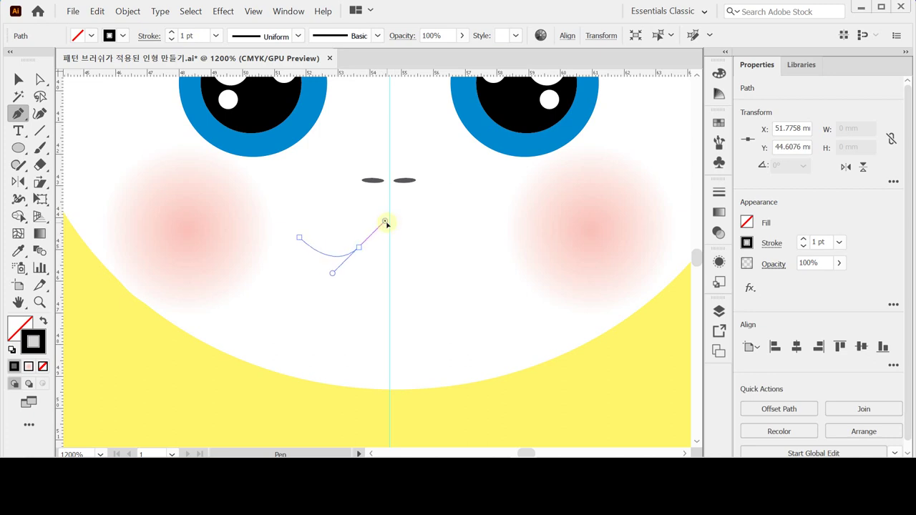
pyautogui.moveTo(385, 223); pyautogui.dragTo(379, 224)
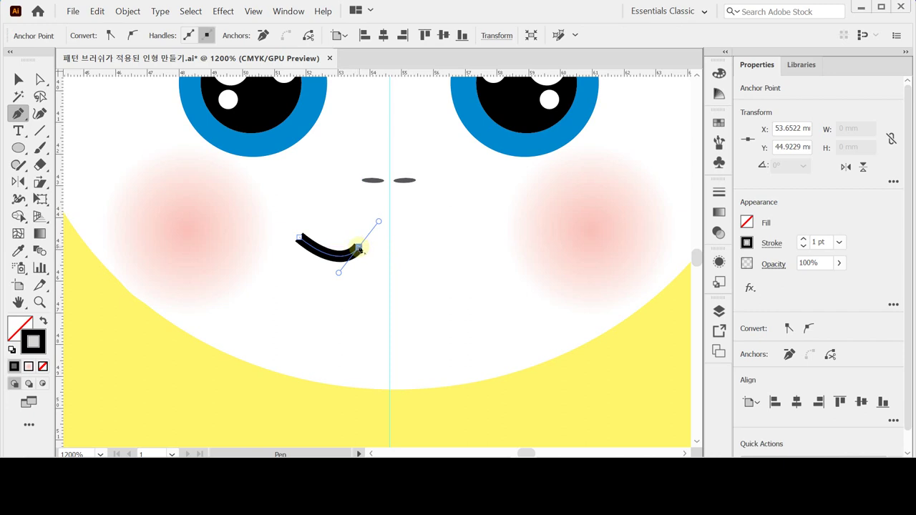
pyautogui.click(357, 248)
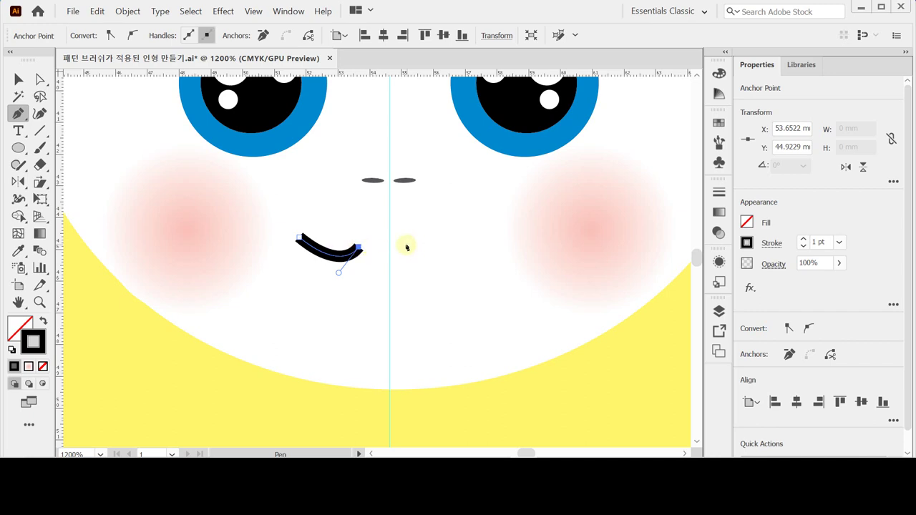
pyautogui.moveTo(407, 248); pyautogui.dragTo(437, 212)
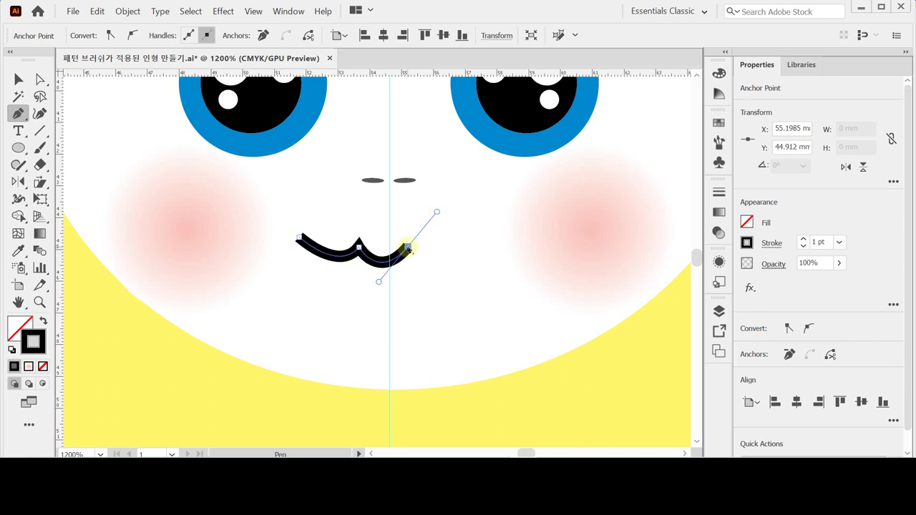
pyautogui.click(407, 248)
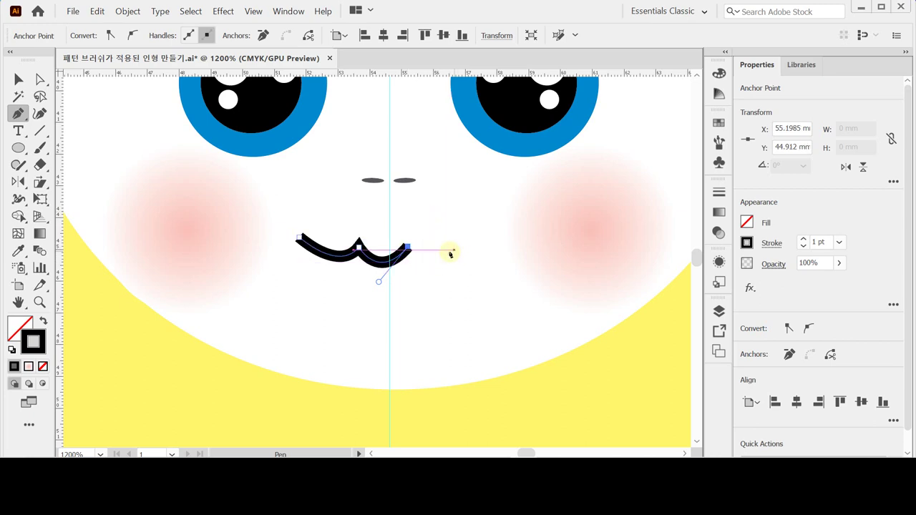
pyautogui.moveTo(456, 255); pyautogui.dragTo(478, 252)
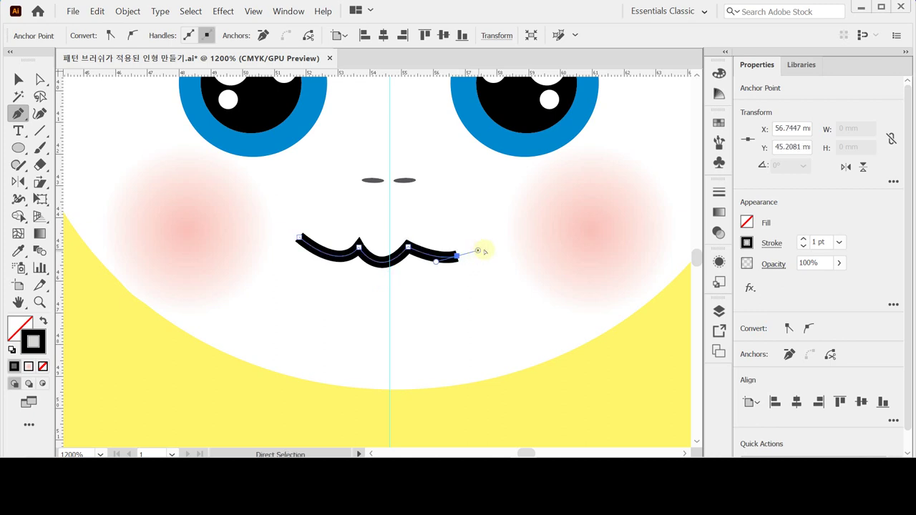
pyautogui.hotkey('ctrl', 'z')
pyautogui.moveTo(482, 250); pyautogui.dragTo(504, 242)
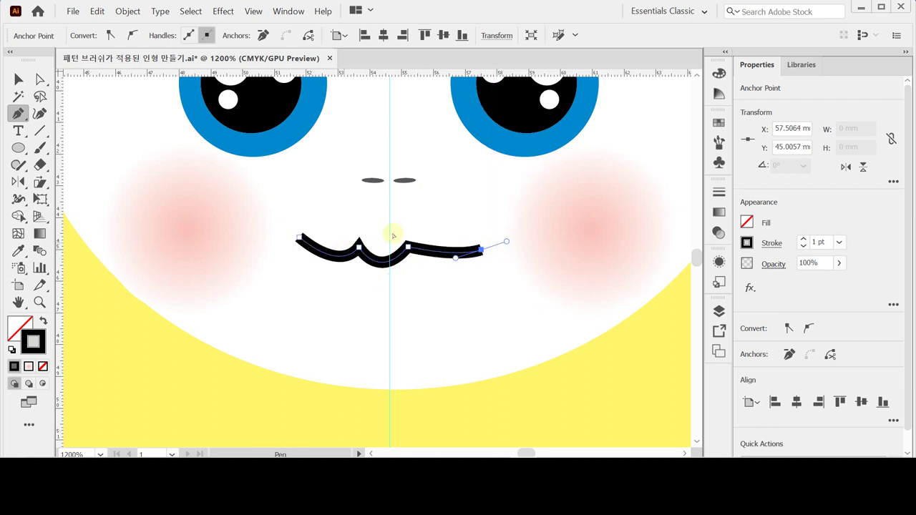
# Reshape the upper lip line by raising its two inner peak anchors and adjusting the curve handles for better symmetry
pyautogui.keyDown('ctrl'); pyautogui.click(358, 247); pyautogui.keyUp('ctrl')
pyautogui.moveTo(358, 247); pyautogui.dragTo(380, 279)
pyautogui.click(407, 245)
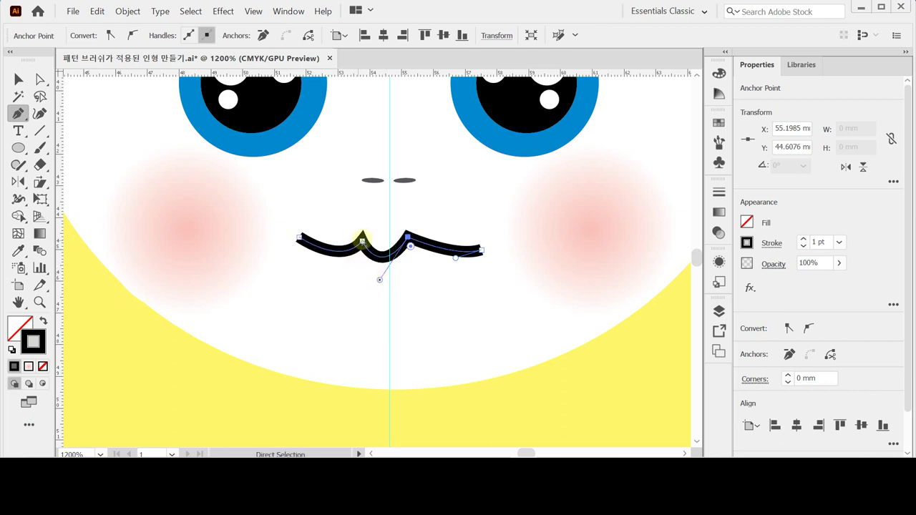
pyautogui.moveTo(362, 241); pyautogui.dragTo(336, 272)
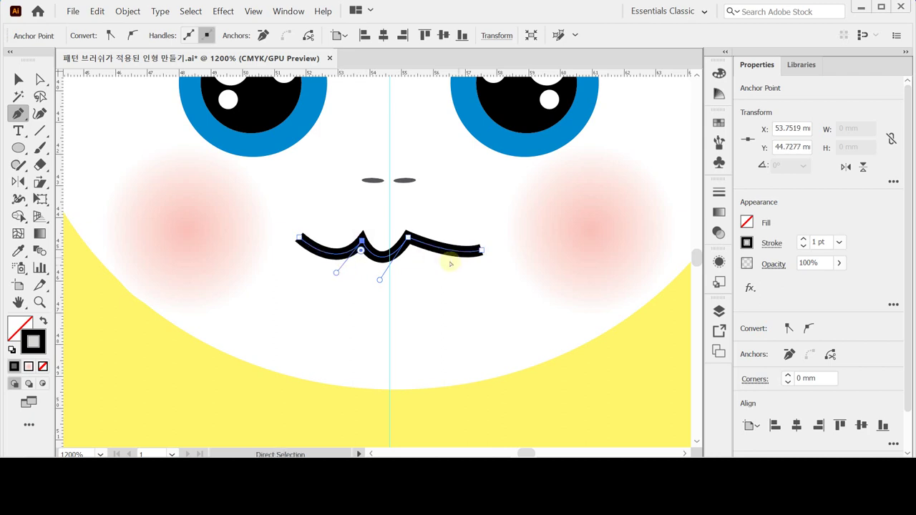
pyautogui.click(480, 252)
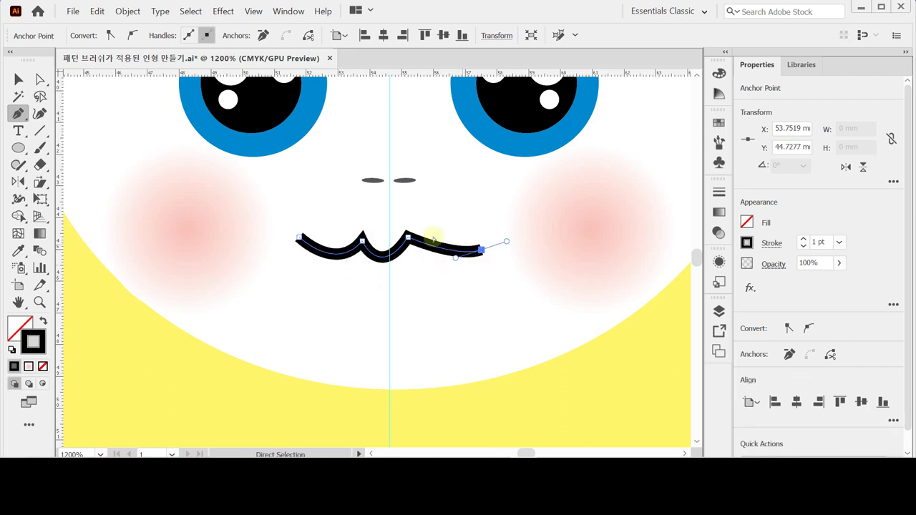
pyautogui.click(411, 244)
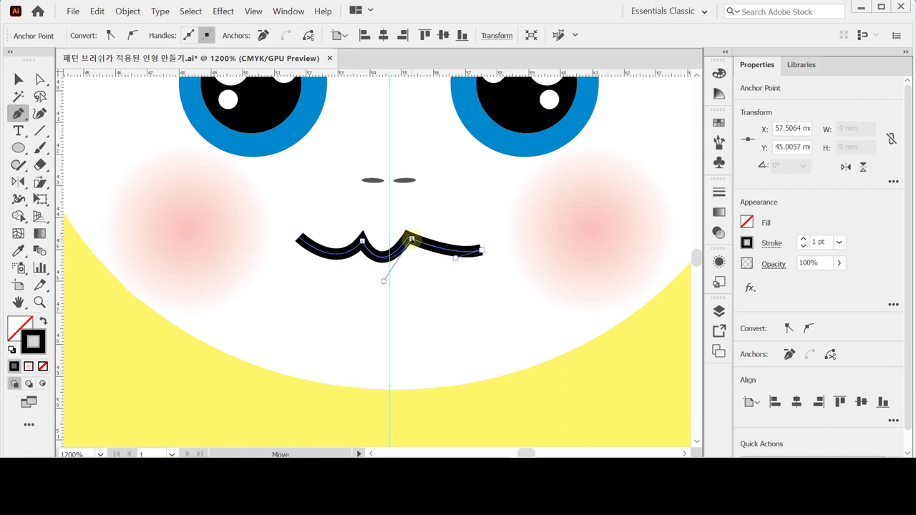
pyautogui.moveTo(457, 259); pyautogui.dragTo(450, 262)
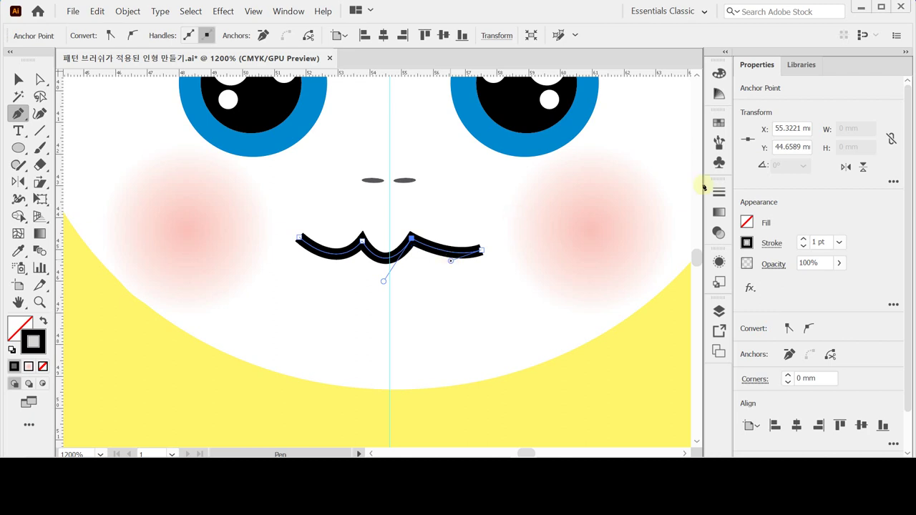
# Set the upper lip line's stroke weight to 2 pt with round caps
pyautogui.click(803, 239)
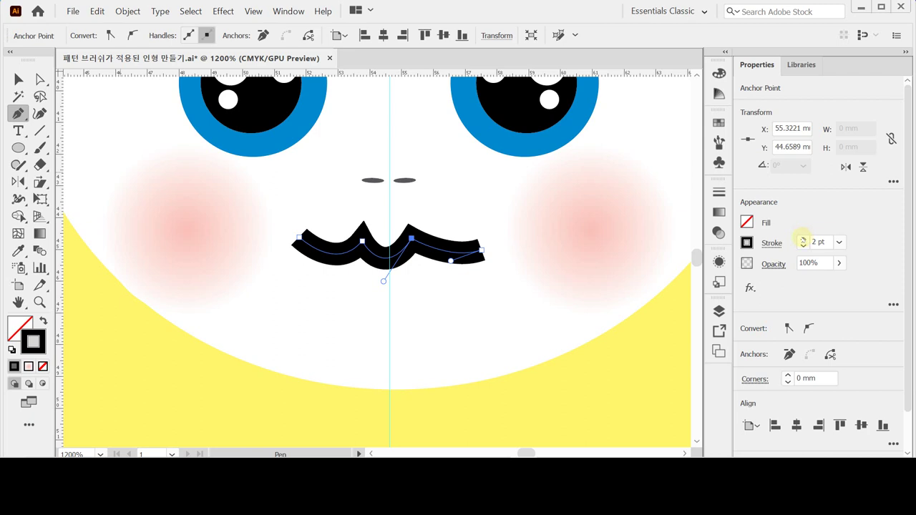
pyautogui.click(771, 243)
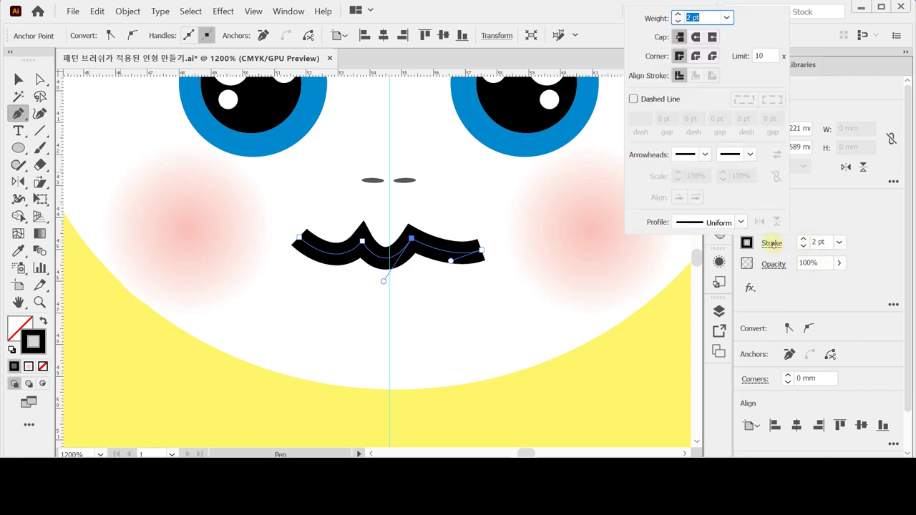
pyautogui.click(695, 37)
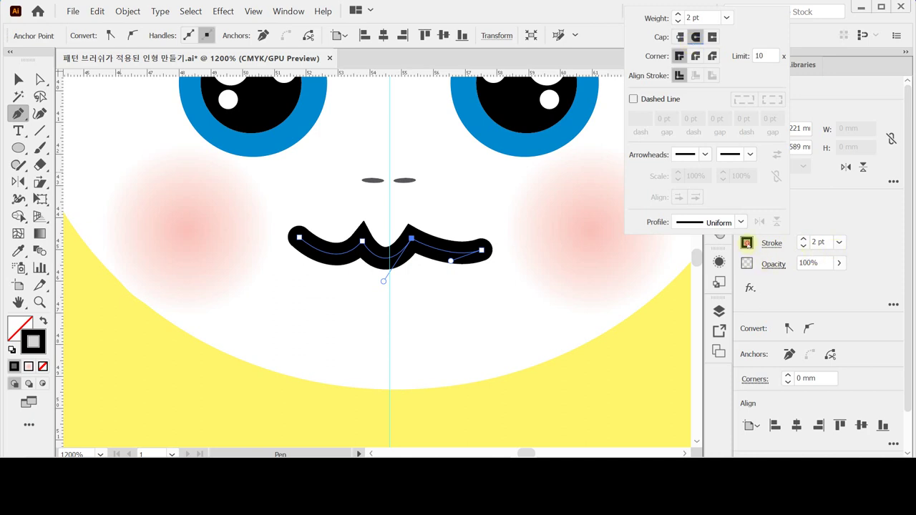
# Color the upper lip stroke in CMYK with 0% cyan, 70% magenta, 60% yellow and 0% black, and deselect it
pyautogui.click(747, 243)
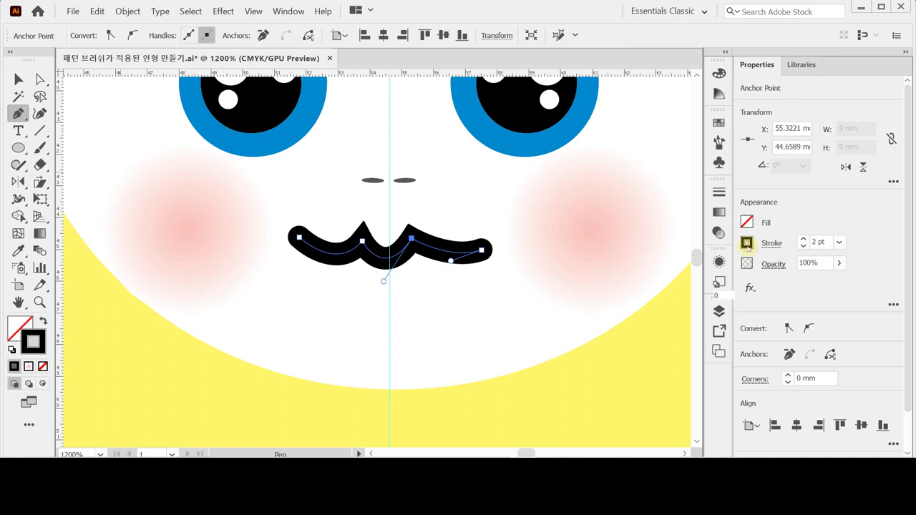
pyautogui.keyDown('shift'); pyautogui.click(746, 243); pyautogui.keyUp('shift')
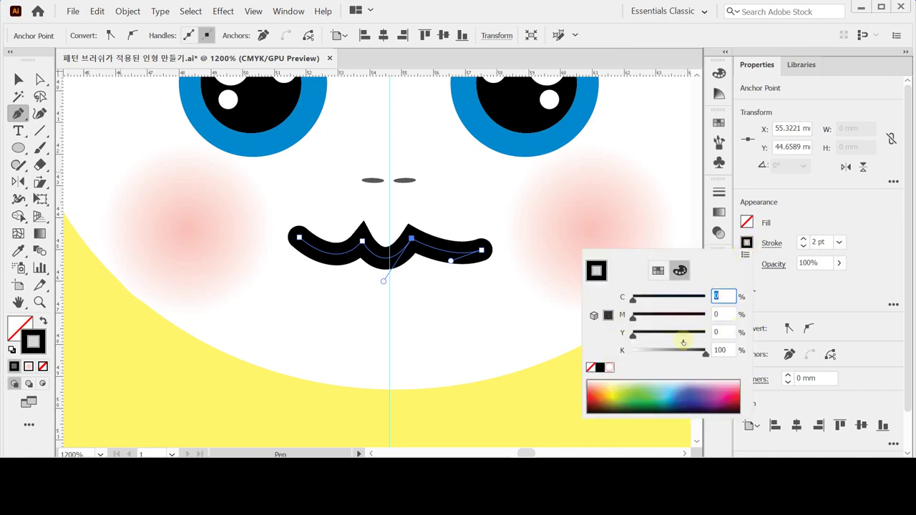
pyautogui.click(609, 367)
pyautogui.click(721, 314)
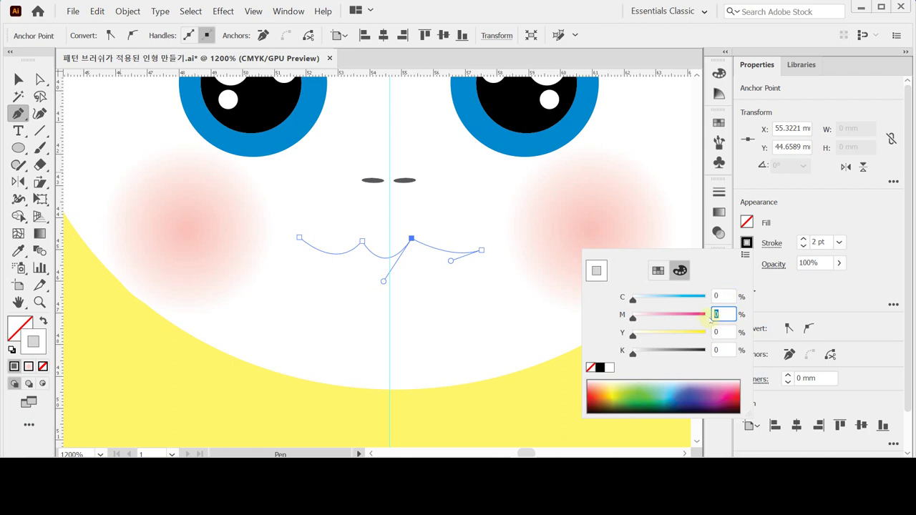
pyautogui.write('70')
pyautogui.press('Tab')
pyautogui.write('60')
pyautogui.press('Return')
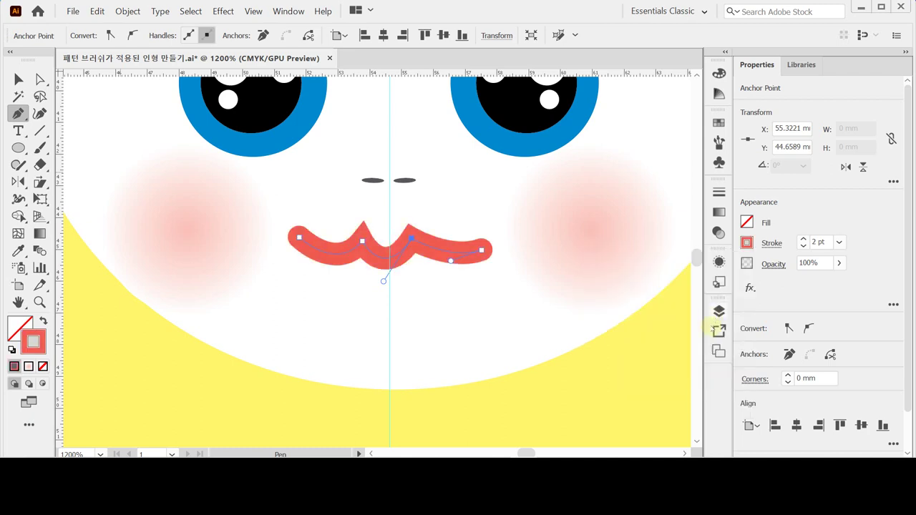
pyautogui.keyDown('ctrl'); pyautogui.click(482, 318); pyautogui.keyUp('ctrl')
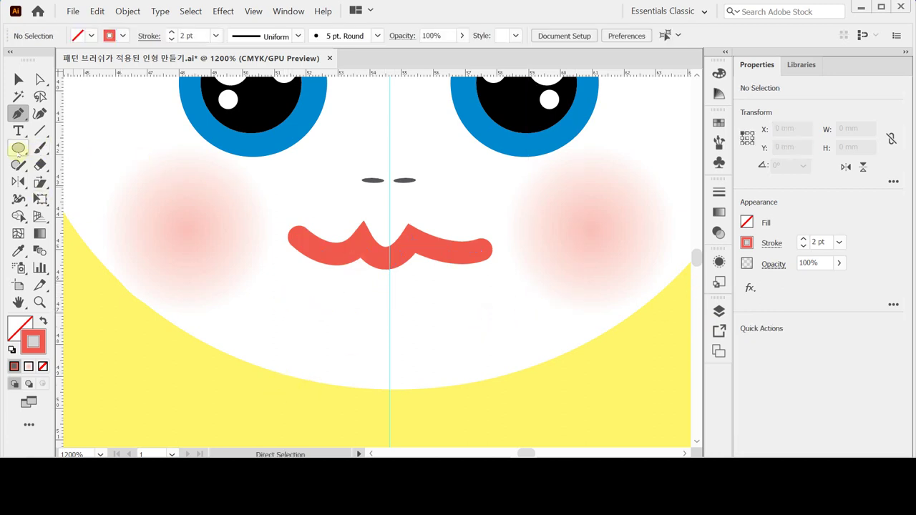
# Draw a U-shaped lower lip beneath the upper lip with the Pen tool and swap its fill and stroke colors
pyautogui.click(329, 254)
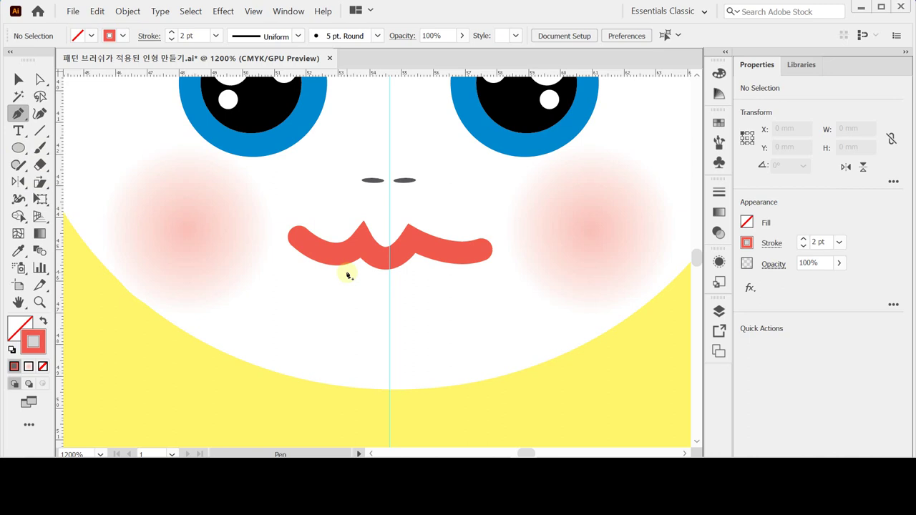
pyautogui.click(336, 270)
pyautogui.moveTo(377, 314)
pyautogui.mouseDown()
pyautogui.moveTo(403, 317)
pyautogui.moveTo(415, 307)
pyautogui.mouseUp()
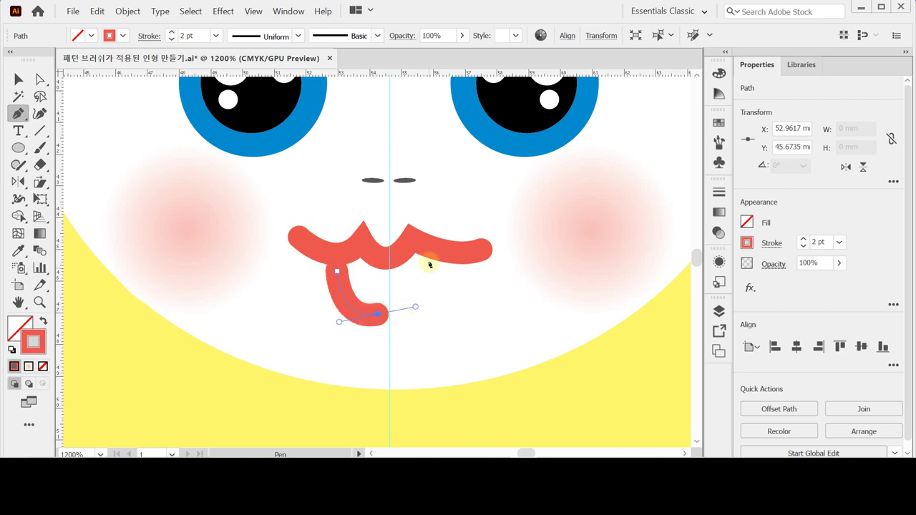
pyautogui.moveTo(428, 255); pyautogui.dragTo(431, 206)
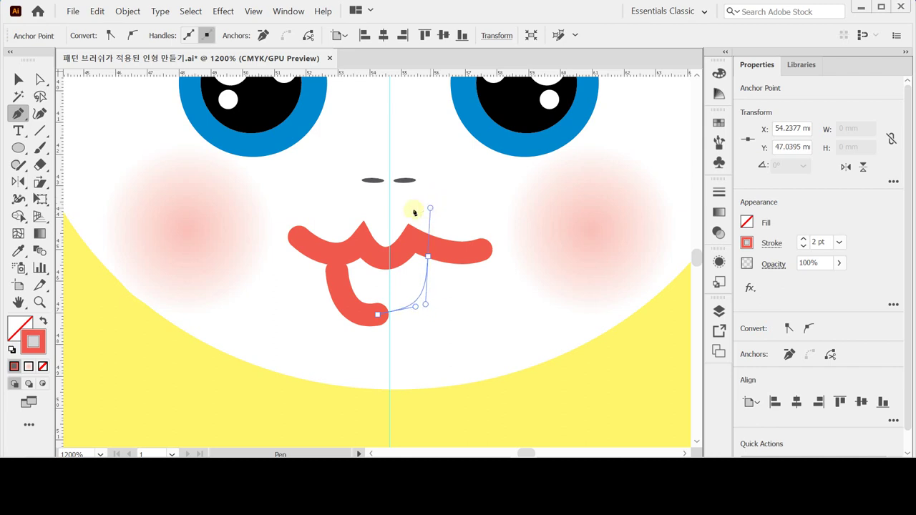
pyautogui.click(43, 322)
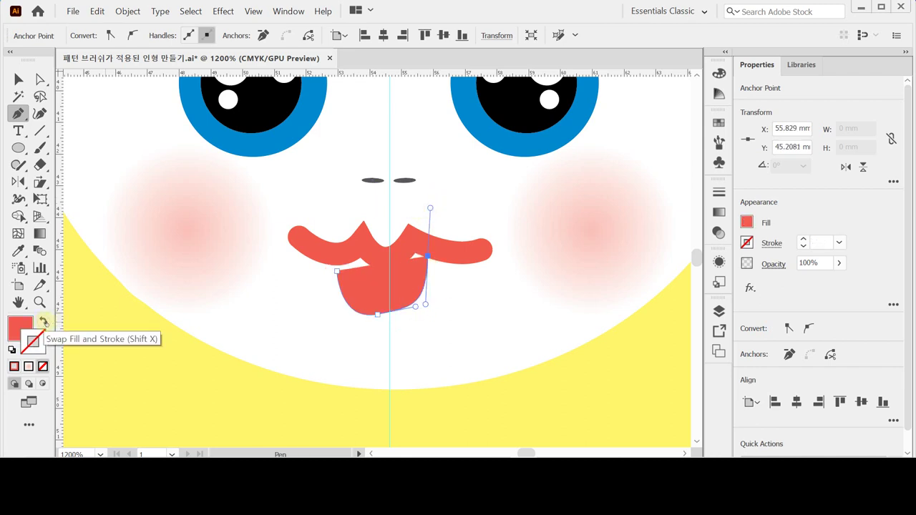
# Reshape the lower lip by moving its end anchors onto the upper lip, lowering its bottom anchor and leveling the bottom handles
pyautogui.keyDown('ctrl'); pyautogui.click(383, 320); pyautogui.keyUp('ctrl')
pyautogui.keyDown('ctrl'); pyautogui.click(383, 320); pyautogui.keyUp('ctrl')
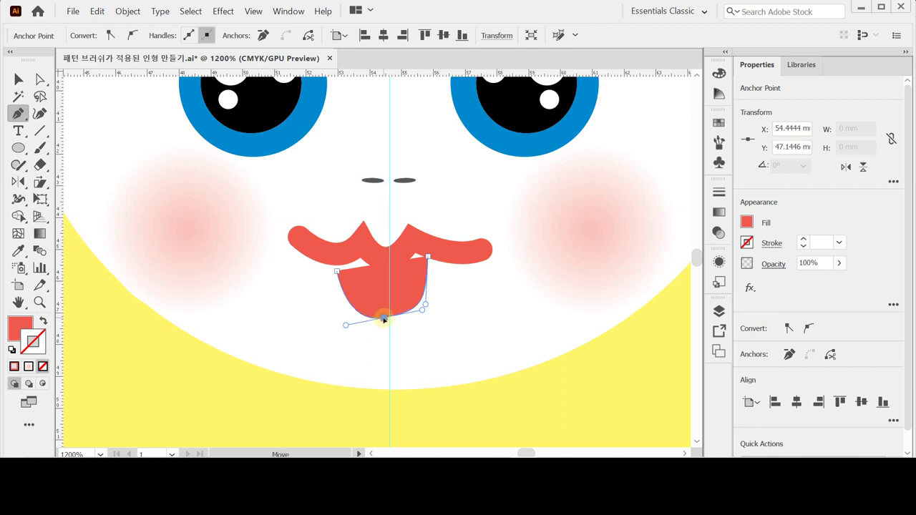
pyautogui.moveTo(428, 256); pyautogui.dragTo(437, 256)
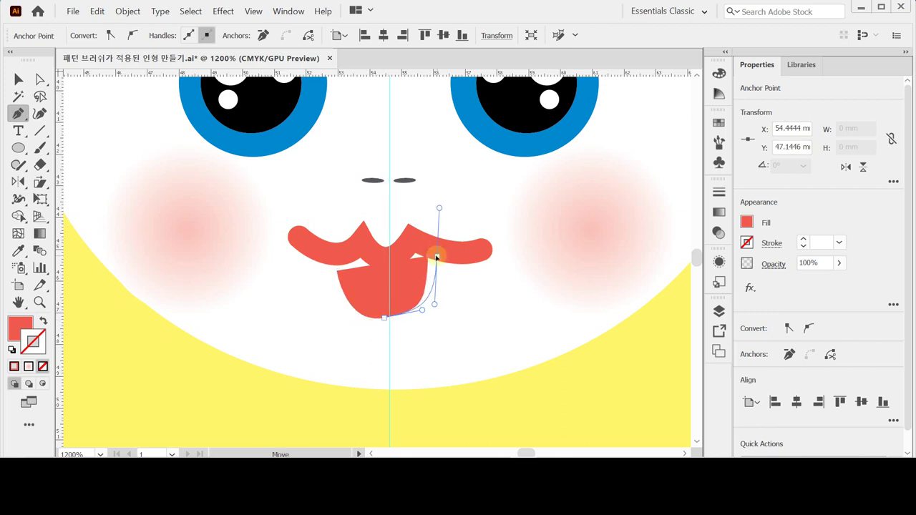
pyautogui.moveTo(423, 308); pyautogui.dragTo(411, 317)
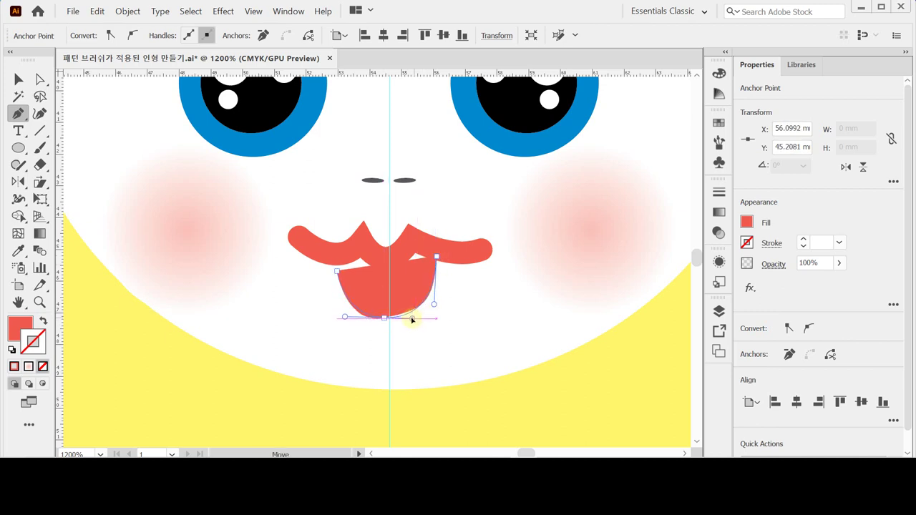
pyautogui.moveTo(336, 272); pyautogui.dragTo(342, 262)
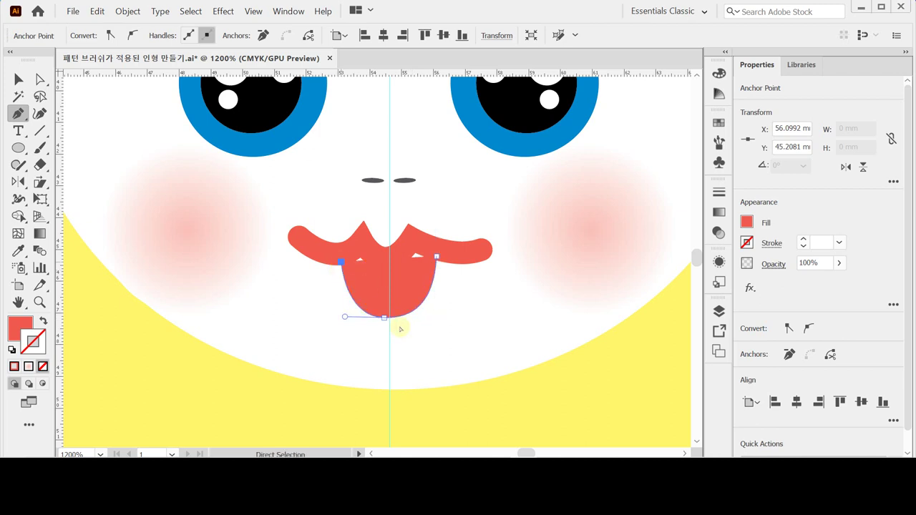
pyautogui.moveTo(385, 318); pyautogui.dragTo(384, 327)
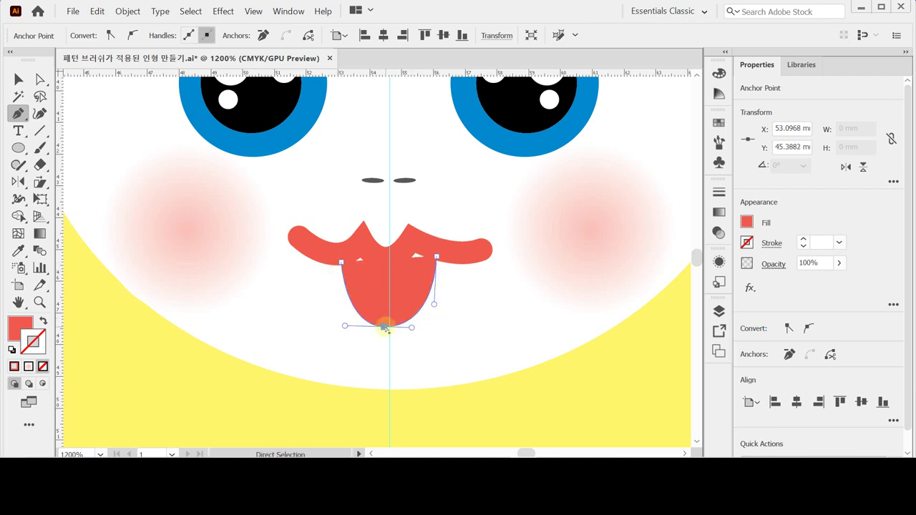
pyautogui.moveTo(341, 262); pyautogui.dragTo(338, 265)
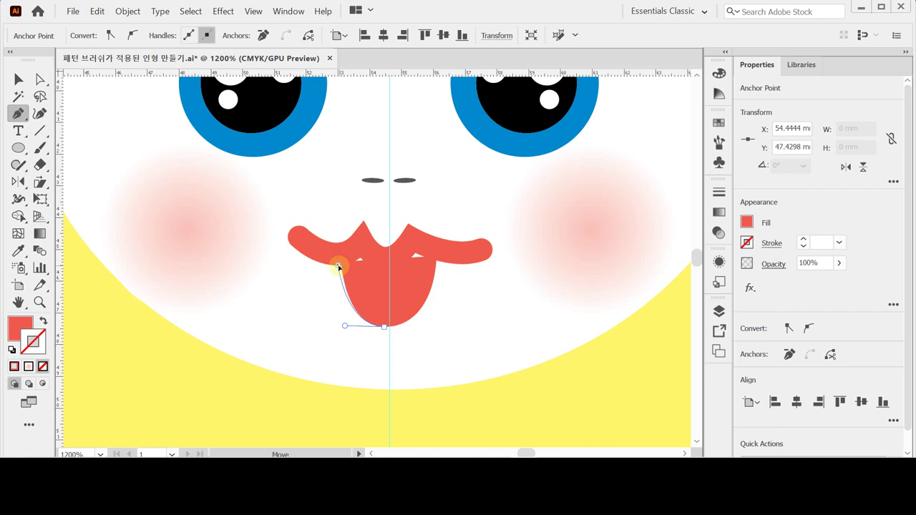
# Widen the lower lip's curve toward its right end by lengthening the bottom anchor's right handle horizontally
pyautogui.click(437, 256)
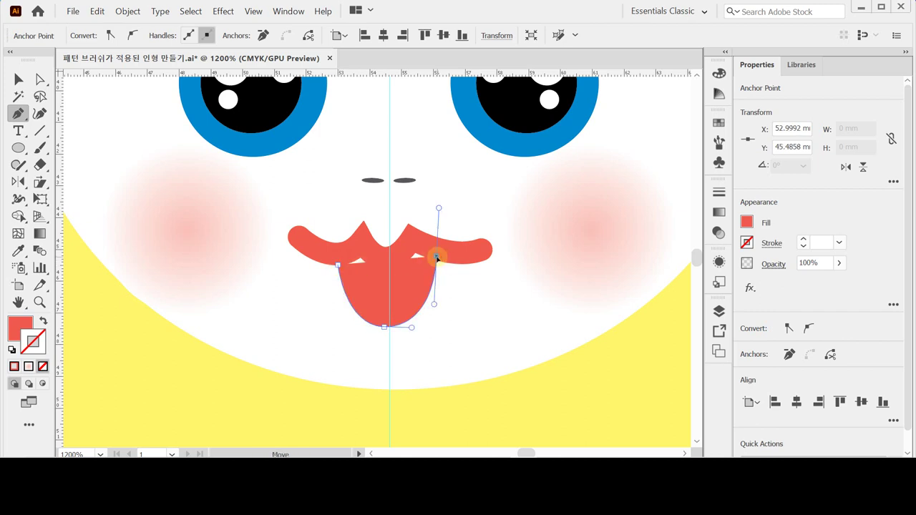
pyautogui.moveTo(415, 327); pyautogui.dragTo(419, 330)
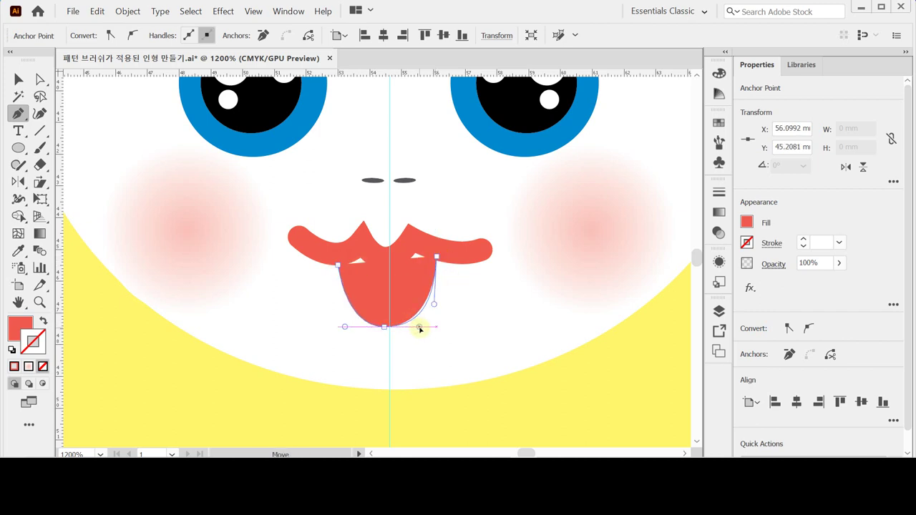
pyautogui.hotkey('ctrl', 'z')
pyautogui.press('ctrl')
pyautogui.click(469, 259)
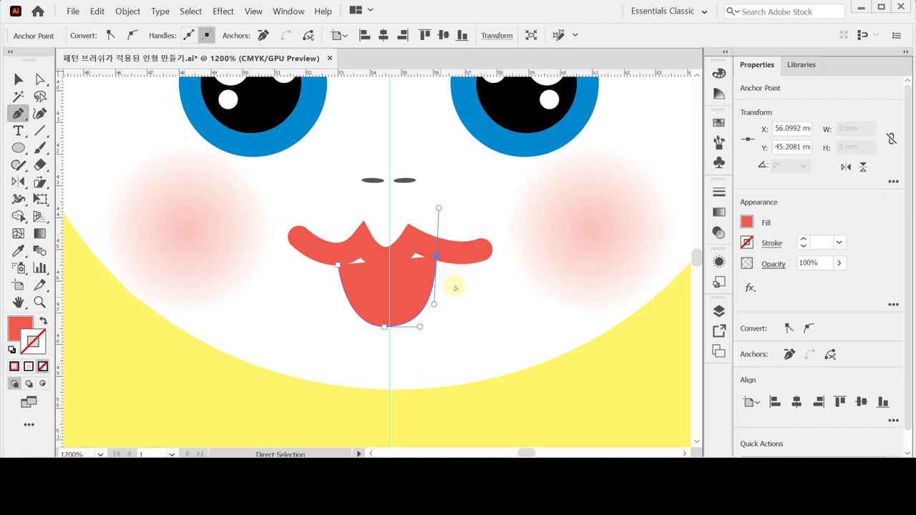
pyautogui.click(455, 287)
pyautogui.hotkey('ctrl', '-')
pyautogui.hotkey('ctrl', '-')
pyautogui.hotkey('ctrl', '-')
pyautogui.hotkey('ctrl', '-')
pyautogui.hotkey('ctrl', '-')
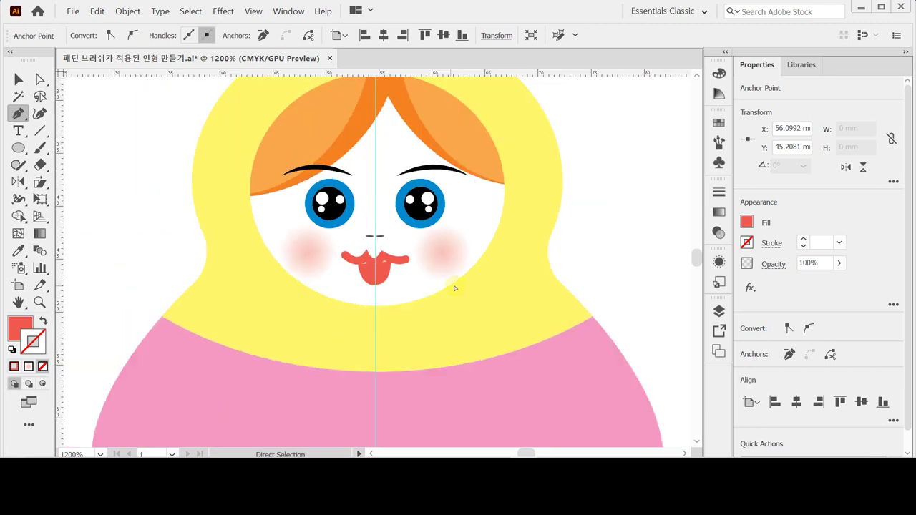
# Draw an 8 mm by 8 mm circle centred on the vertical guide in the blank area
pyautogui.hotkey('ctrl', 'shift', 'a')
pyautogui.moveTo(453, 329); pyautogui.dragTo(434, 227)
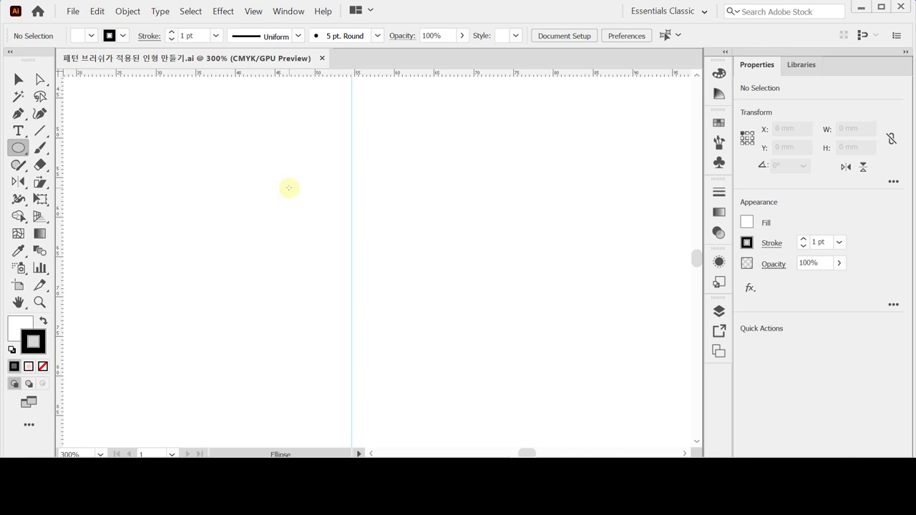
pyautogui.click(351, 196)
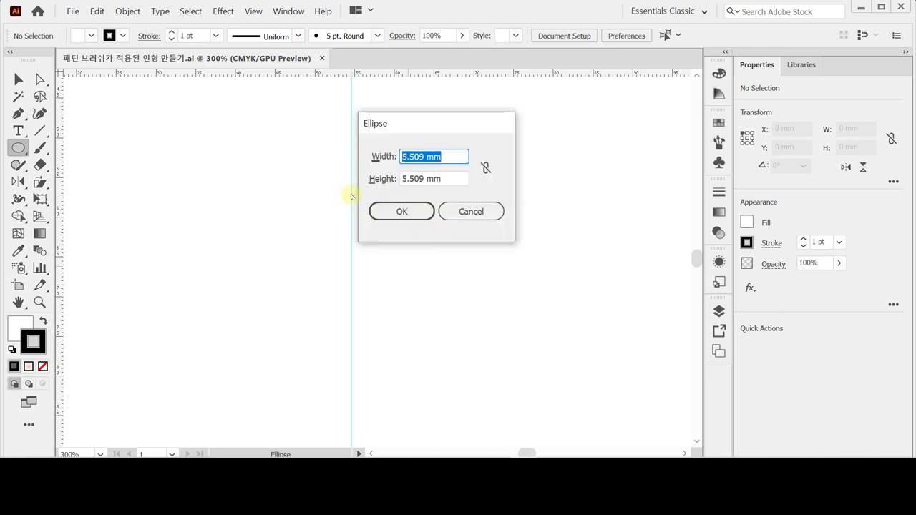
pyautogui.write('8')
pyautogui.press('Tab')
pyautogui.write('8')
pyautogui.click(401, 211)
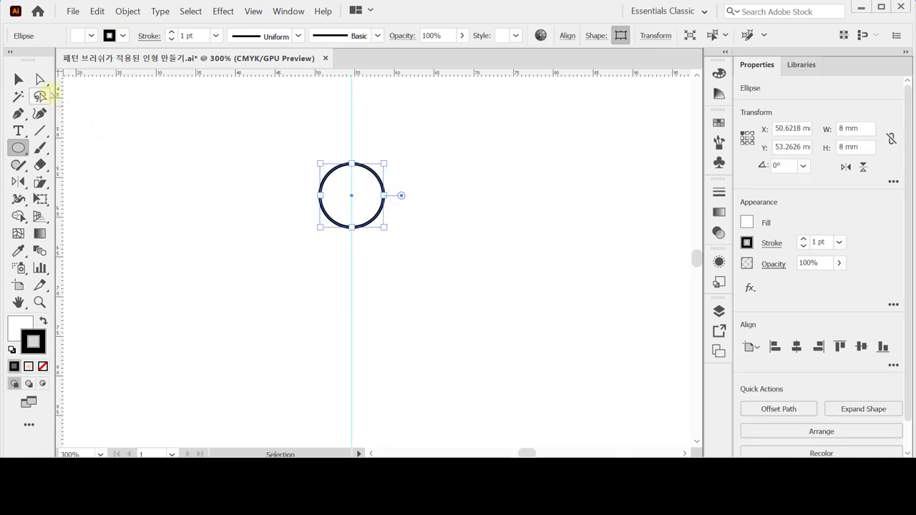
# Stretch the circle into a petal by moving its bottom anchor point down the guide to about Y 66.37 mm
pyautogui.click(41, 79)
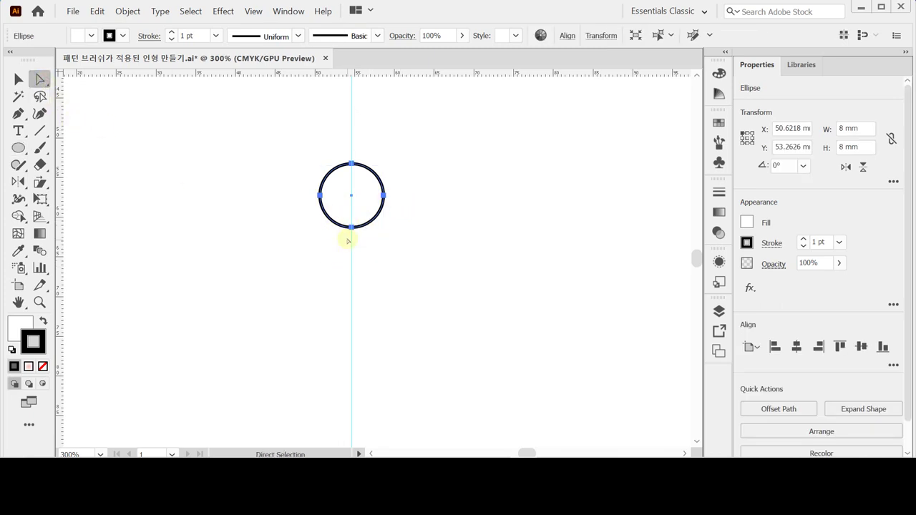
pyautogui.moveTo(339, 244); pyautogui.dragTo(351, 273)
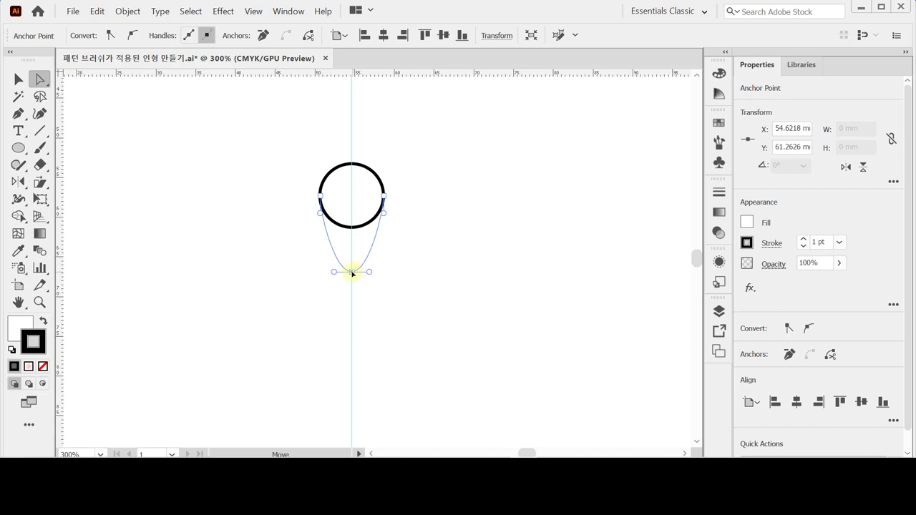
pyautogui.moveTo(352, 273); pyautogui.dragTo(352, 273)
pyautogui.moveTo(351, 274); pyautogui.dragTo(351, 274)
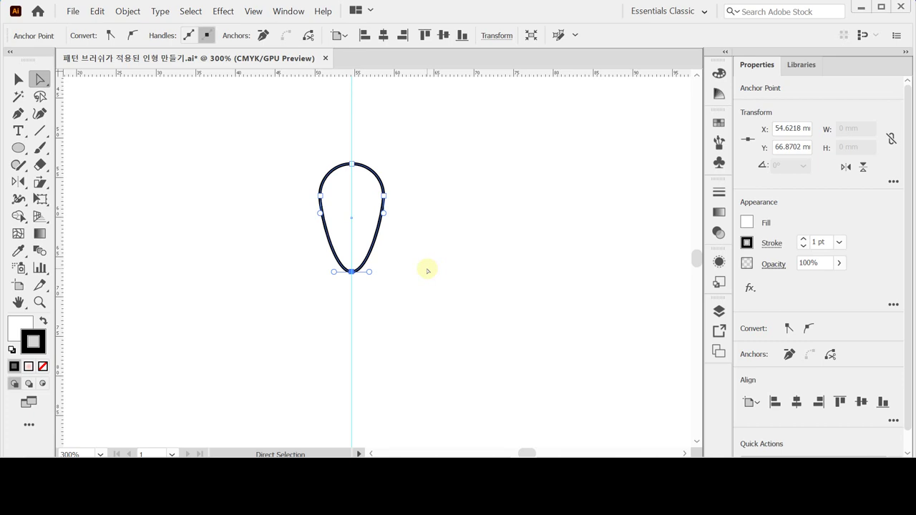
pyautogui.press('Up')
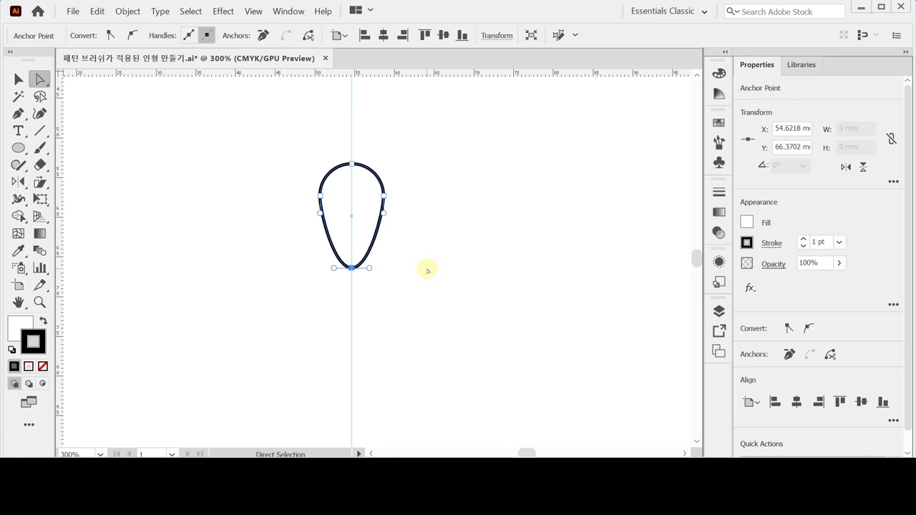
# Scale the bottom anchor's handles inward to taper the petal to a point, and deselect it
pyautogui.click(41, 183)
pyautogui.click(77, 184)
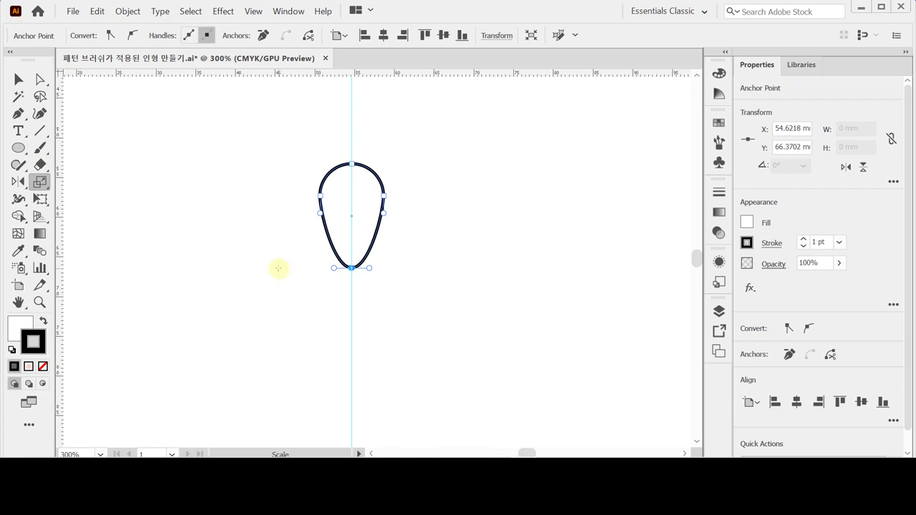
pyautogui.moveTo(254, 268); pyautogui.dragTo(321, 269)
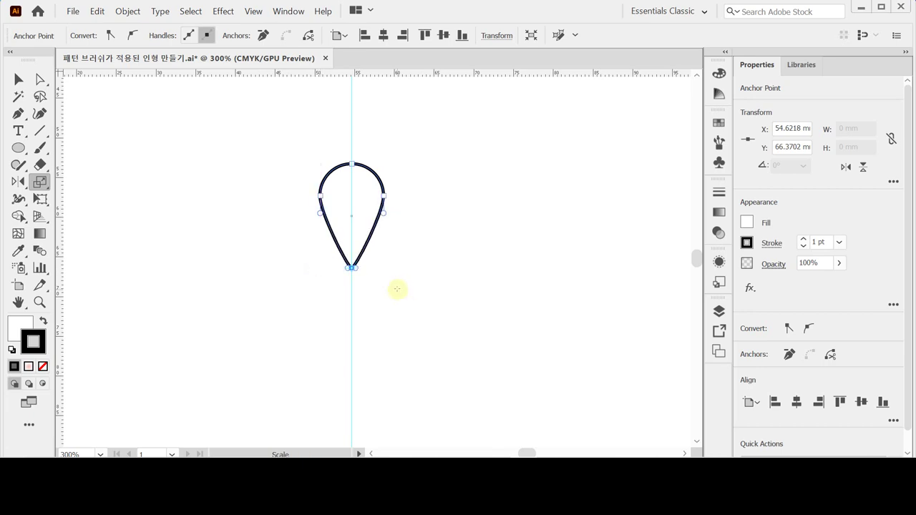
pyautogui.keyDown('ctrl'); pyautogui.click(311, 284); pyautogui.keyUp('ctrl')
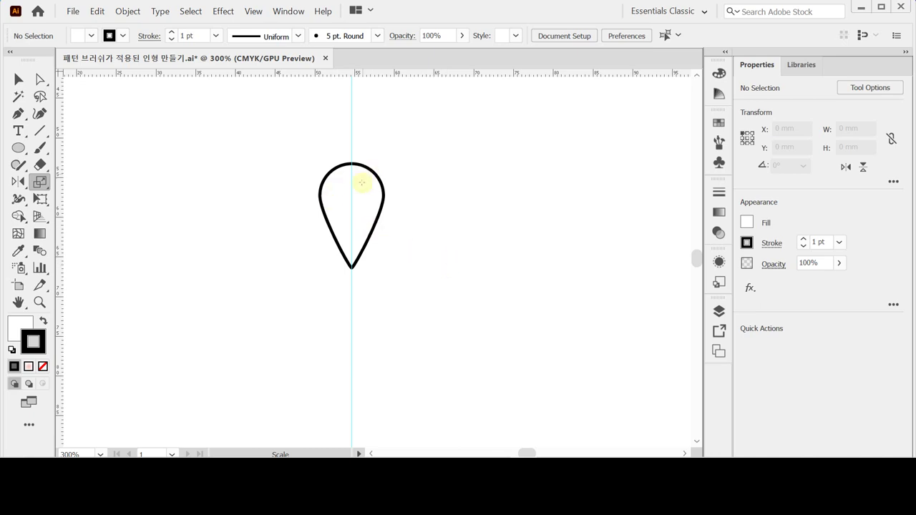
# Make a copy of the petal rotated 72° around its bottom tip
pyautogui.click(16, 79)
pyautogui.moveTo(280, 152); pyautogui.dragTo(420, 245)
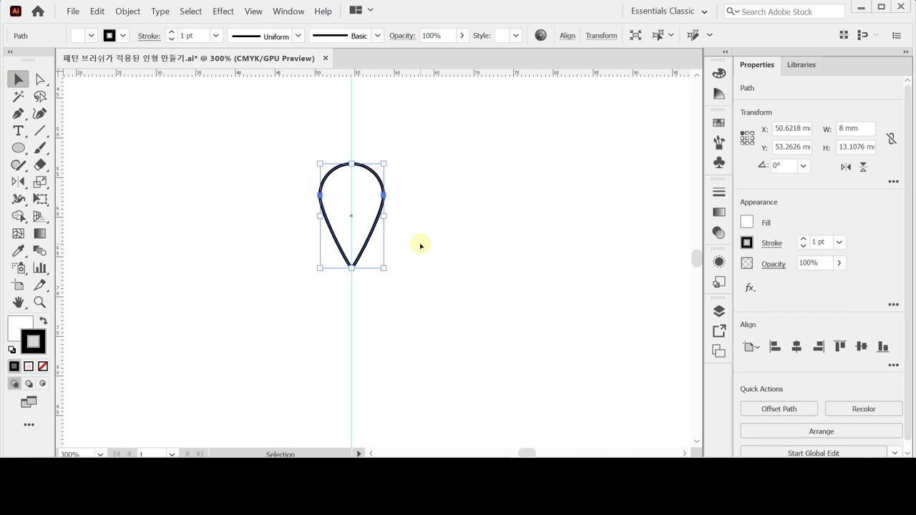
pyautogui.moveTo(262, 147); pyautogui.dragTo(416, 259)
pyautogui.click(19, 183)
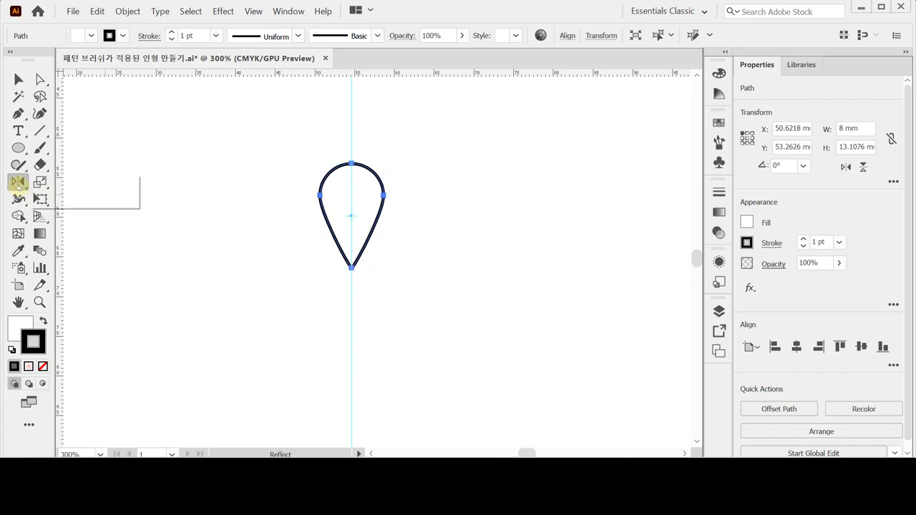
pyautogui.moveTo(19, 184); pyautogui.dragTo(67, 184)
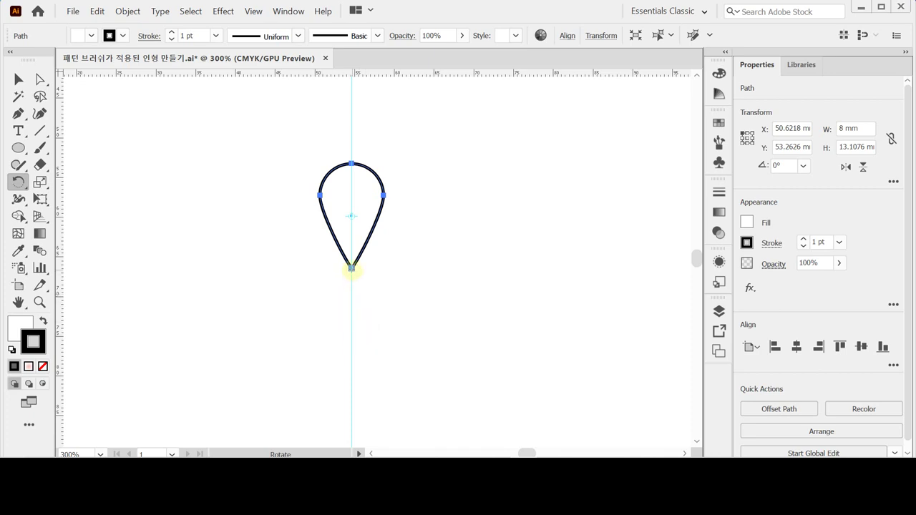
pyautogui.keyDown('alt'); pyautogui.click(351, 268); pyautogui.keyUp('alt')
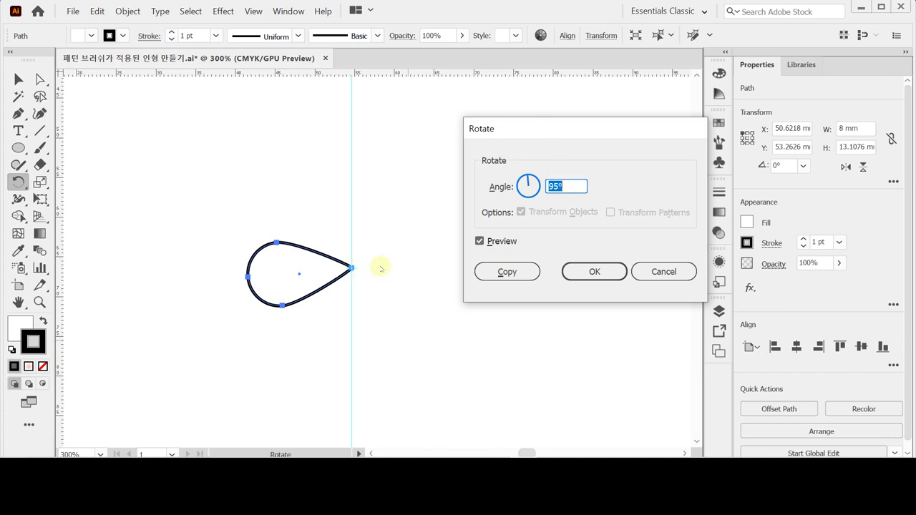
pyautogui.write('72')
pyautogui.click(513, 272)
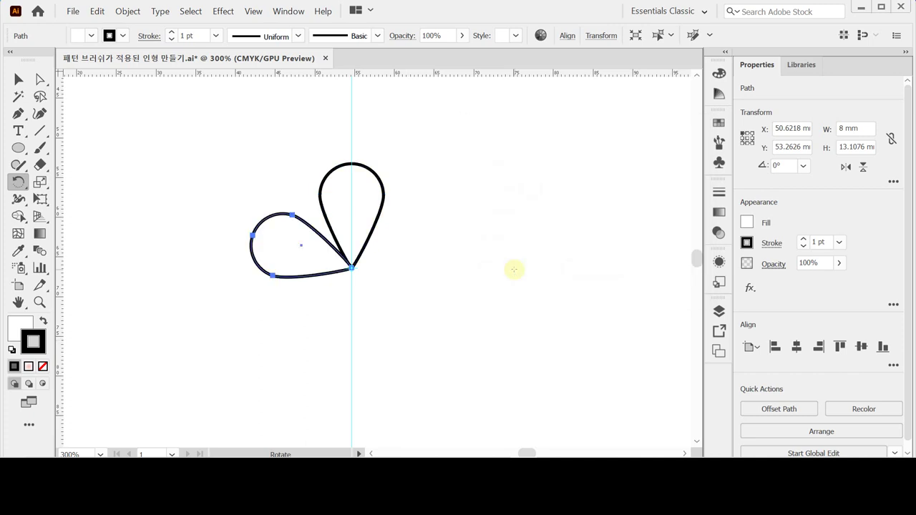
# Repeat the rotated copy three times to complete a five-petal flower, and group all the petals
pyautogui.hotkey('ctrl', 'd')
pyautogui.hotkey('ctrl', 'd')
pyautogui.hotkey('ctrl', 'd')
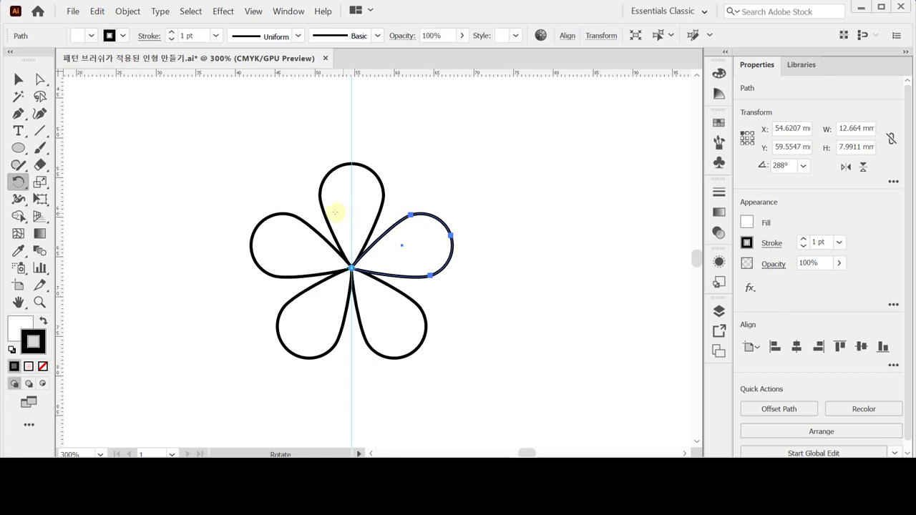
pyautogui.moveTo(239, 180); pyautogui.dragTo(399, 321)
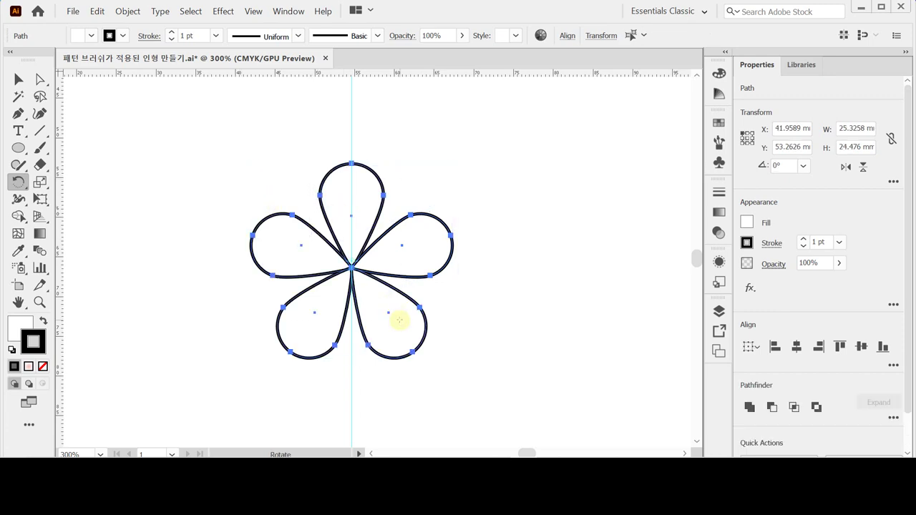
pyautogui.press('ctrl')
pyautogui.hotkey('ctrl', 'g')
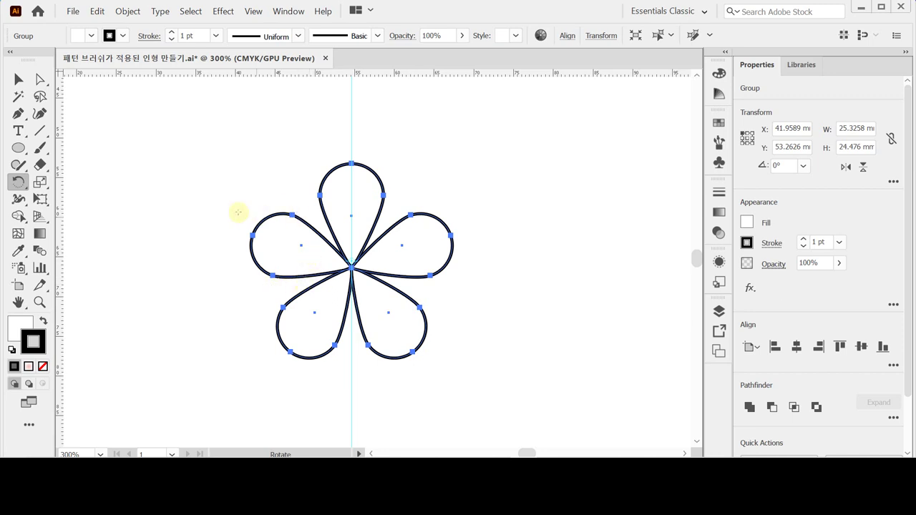
# Use Transform Each to copy the flower at 60% horizontal and vertical scale with 45° rotation, and repeat the transformation once
pyautogui.click(128, 12)
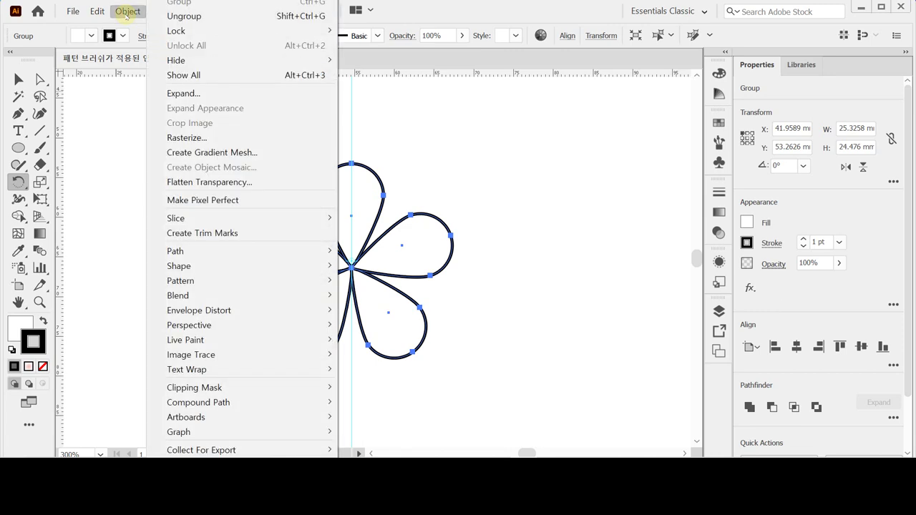
pyautogui.moveTo(214, 0)
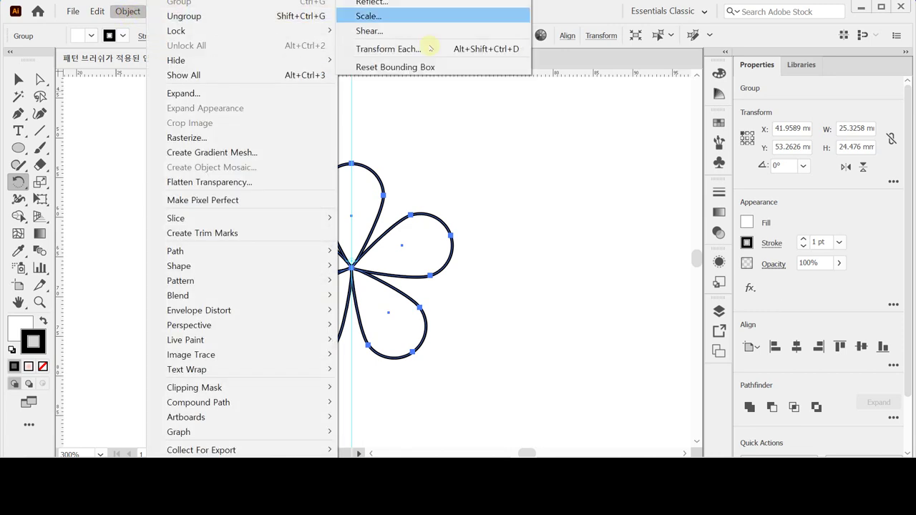
pyautogui.press('Escape')
pyautogui.press('Escape')
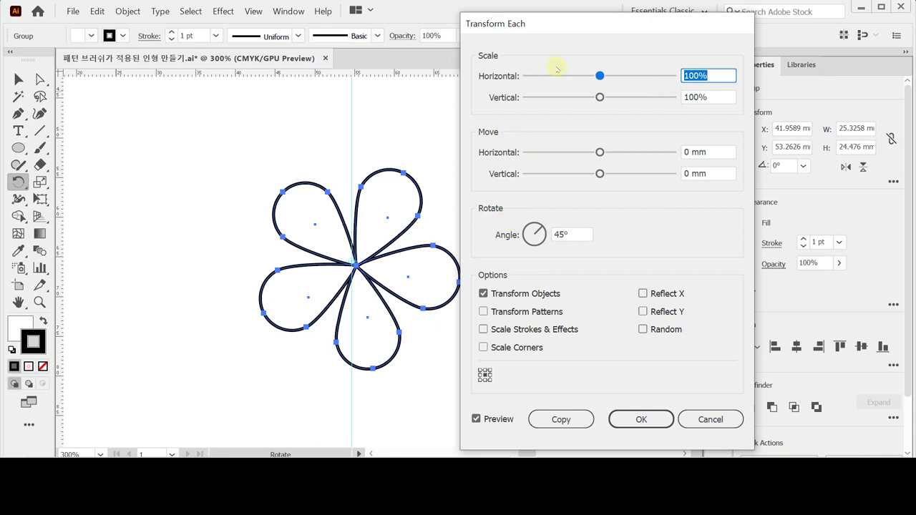
pyautogui.write('60')
pyautogui.press('Tab')
pyautogui.write('60')
pyautogui.press('Tab')
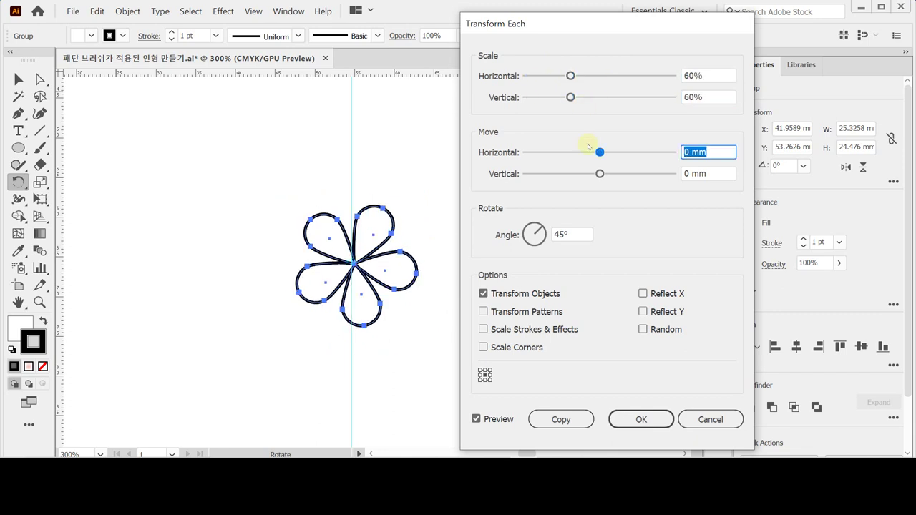
pyautogui.press('Tab')
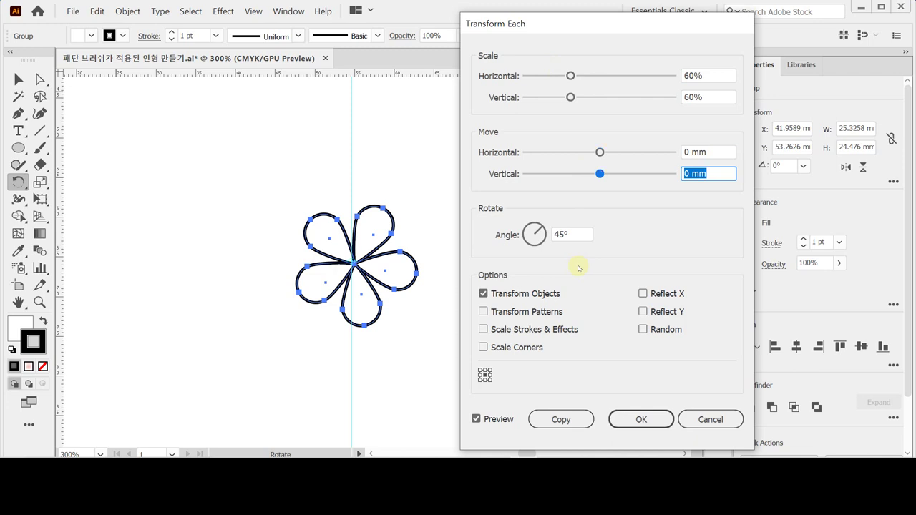
pyautogui.press('Tab')
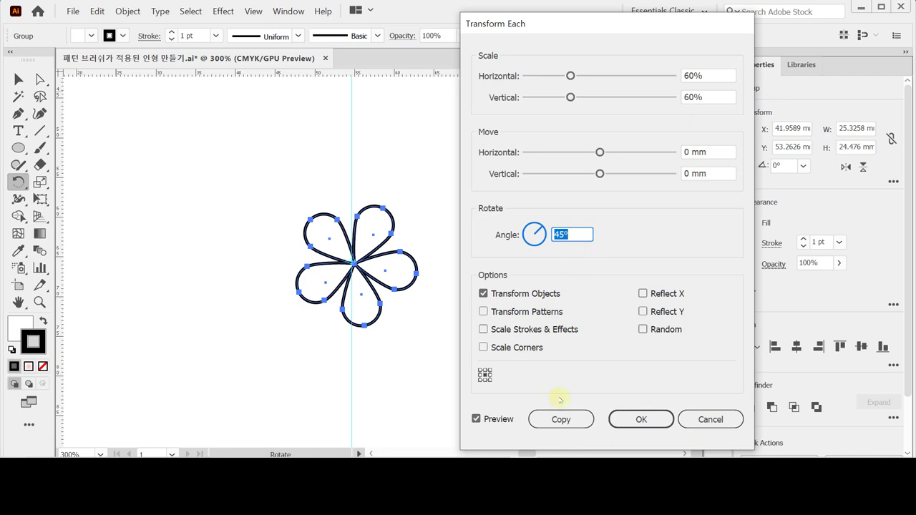
pyautogui.click(561, 420)
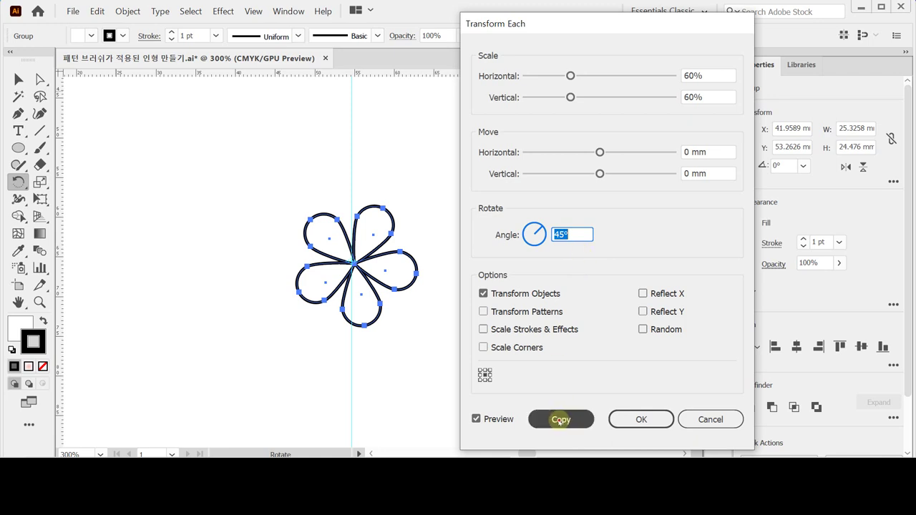
pyautogui.click(559, 420)
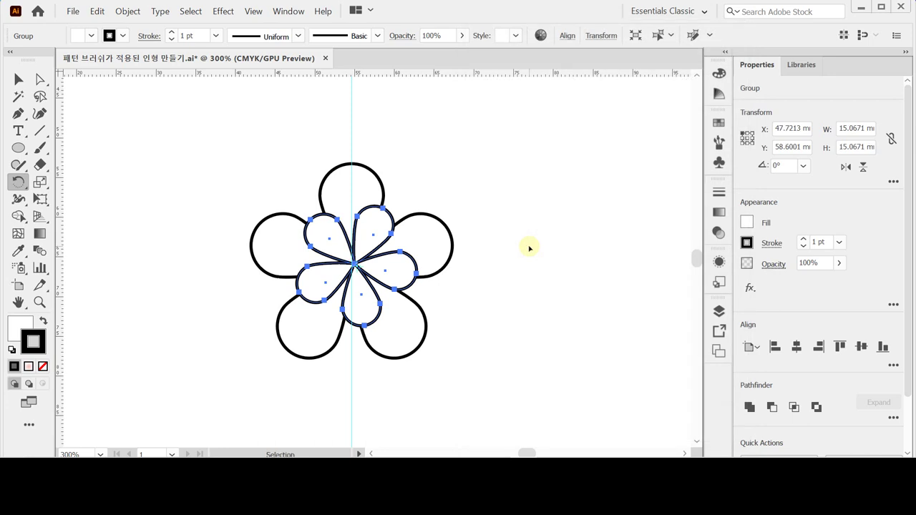
pyautogui.hotkey('ctrl', 'd')
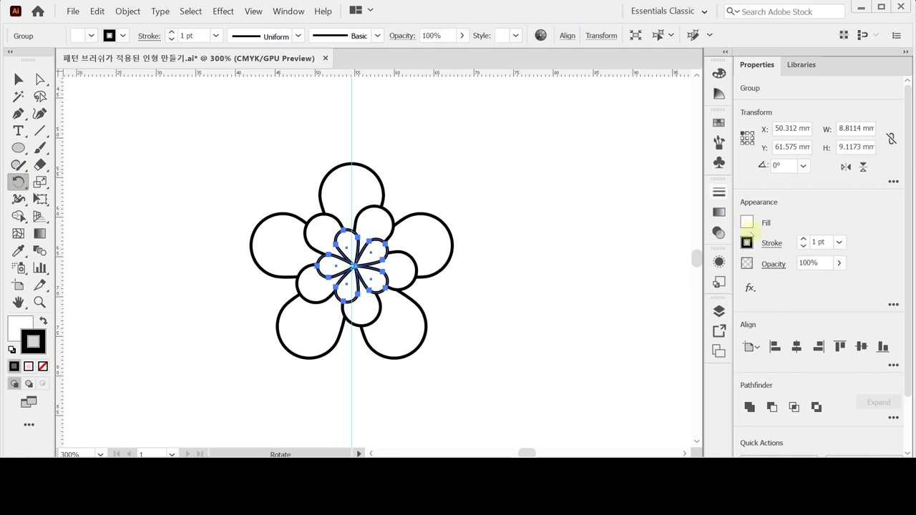
# Remove the stroke from the smallest flower and fill it with yellow at C 0, M 0, Y 100, K 0
pyautogui.click(42, 367)
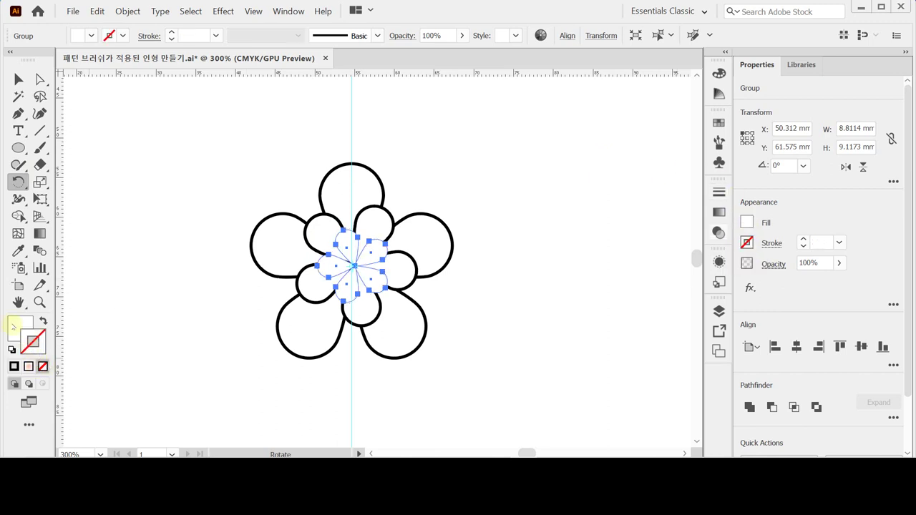
pyautogui.click(14, 327)
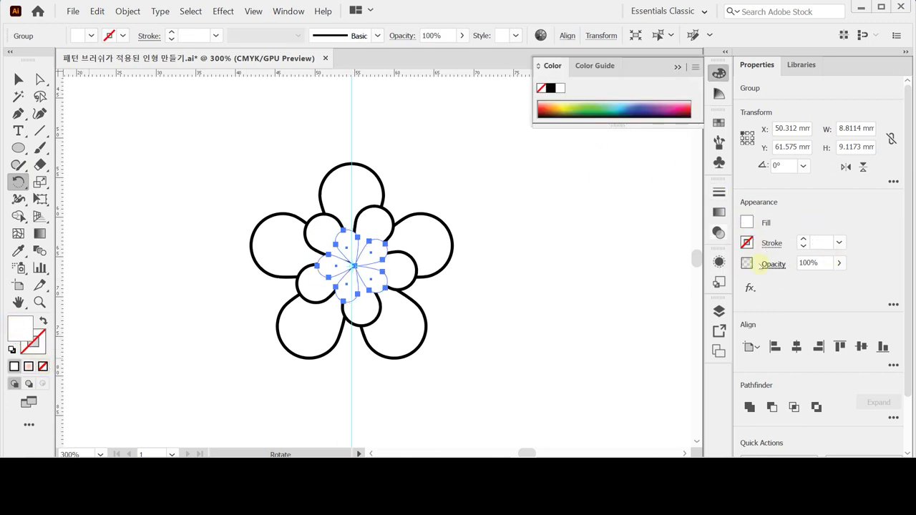
pyautogui.click(746, 222)
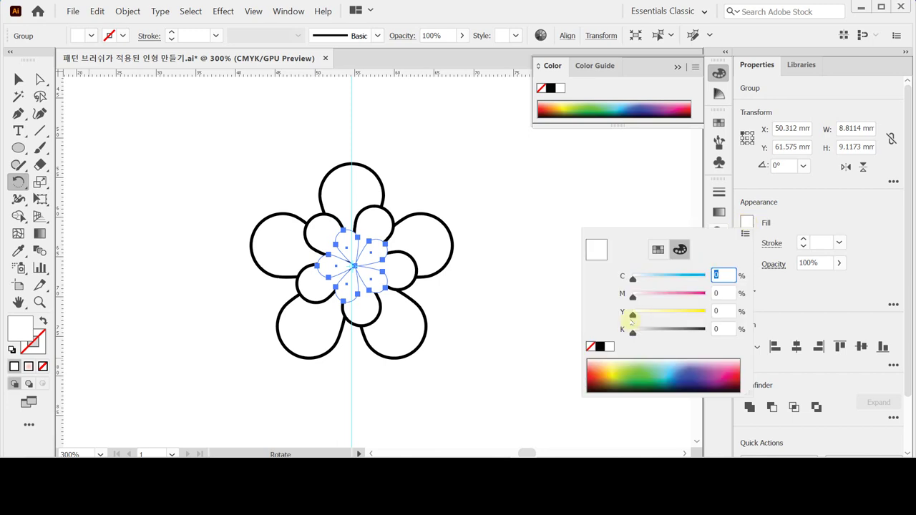
pyautogui.moveTo(631, 311); pyautogui.dragTo(742, 313)
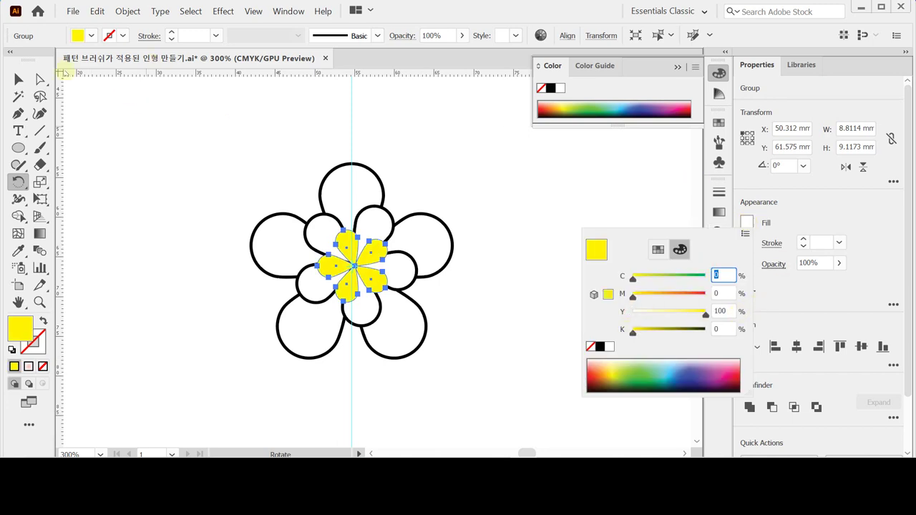
# Isolate the middle flower group, select its five petals and fill them with a radial gradient
pyautogui.click(18, 79)
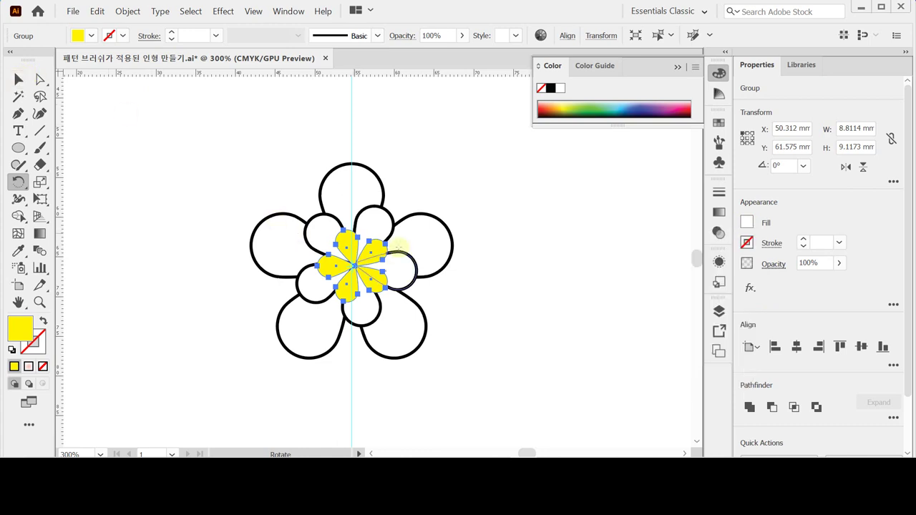
pyautogui.press('v')
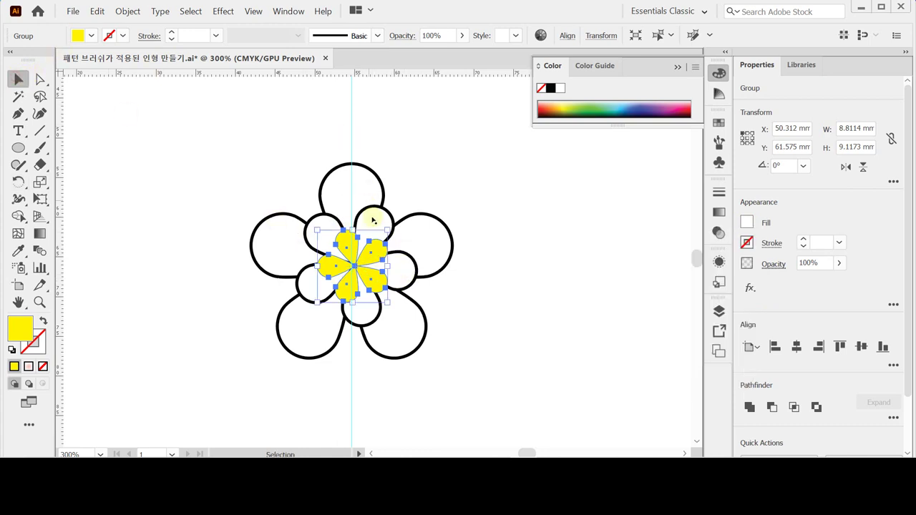
pyautogui.click(378, 220)
pyautogui.doubleClick(378, 220)
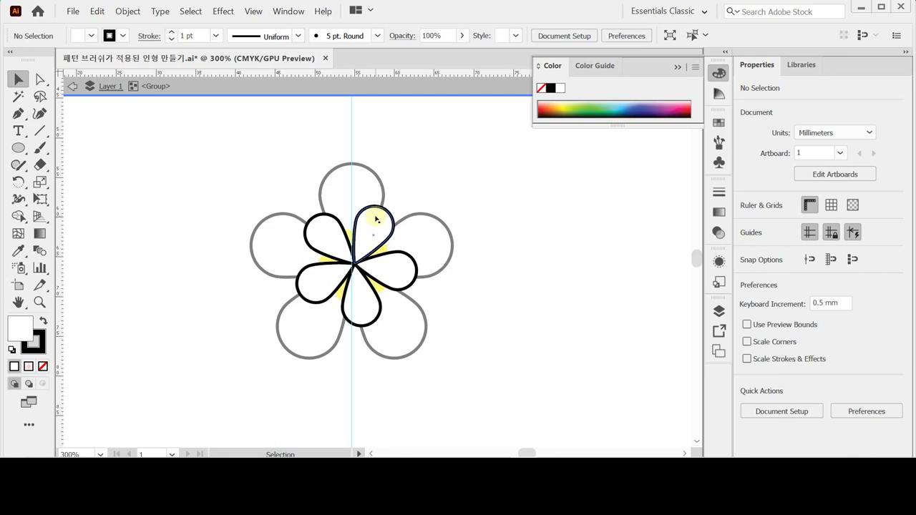
pyautogui.moveTo(272, 194); pyautogui.dragTo(408, 310)
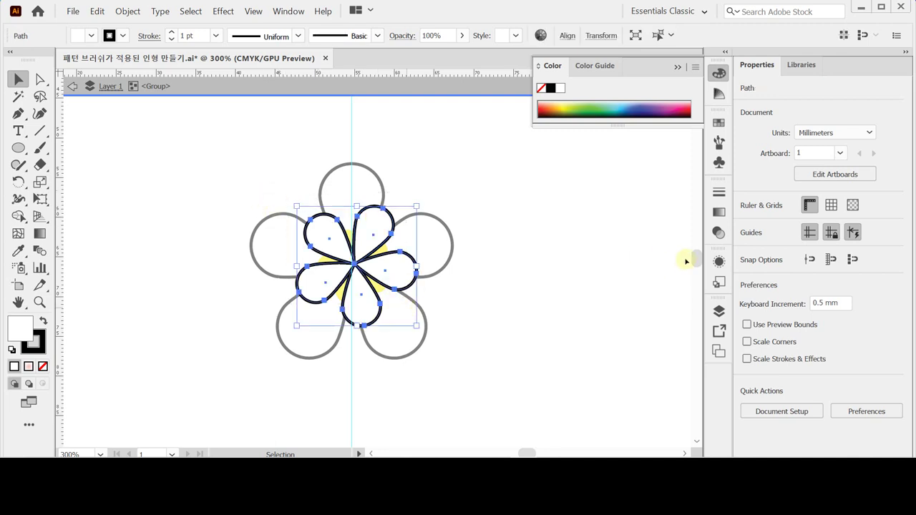
pyautogui.click(718, 213)
pyautogui.click(719, 214)
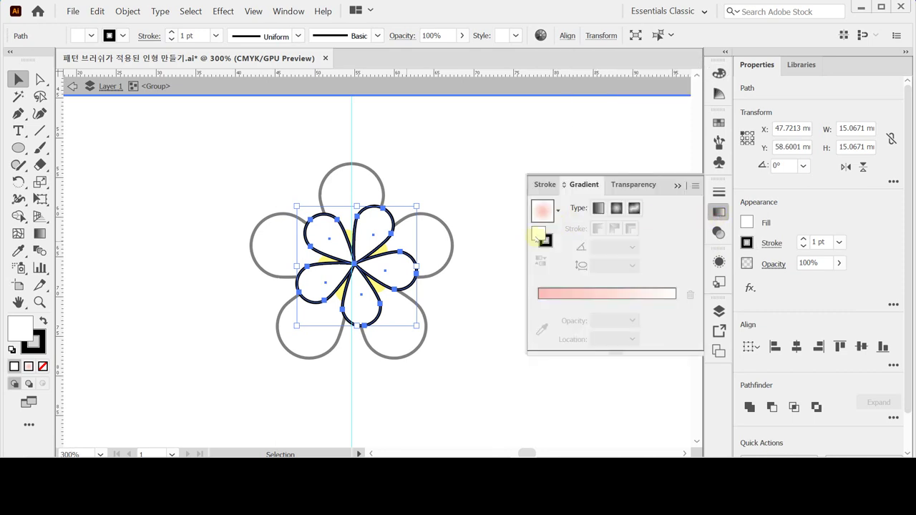
pyautogui.click(617, 209)
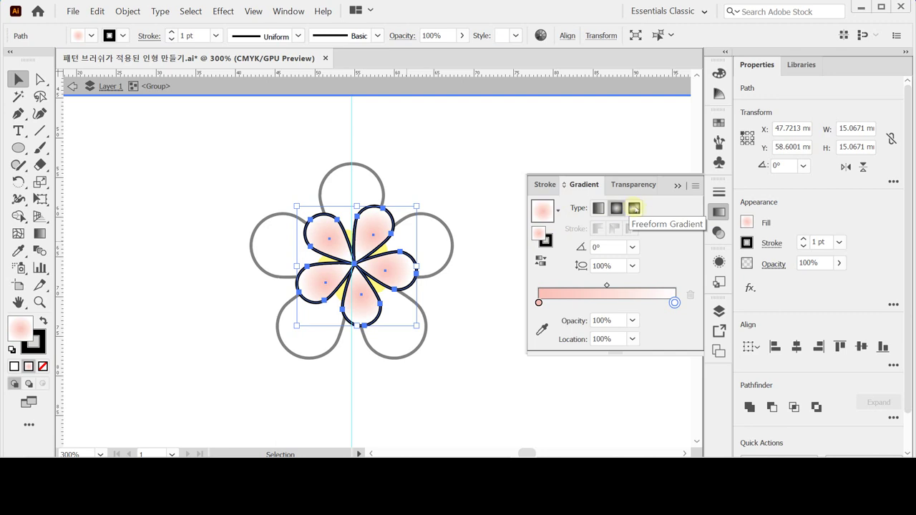
# Set the starting colour stop of the petals' radial gradient to red with M 90 and Y 80
pyautogui.click(538, 303)
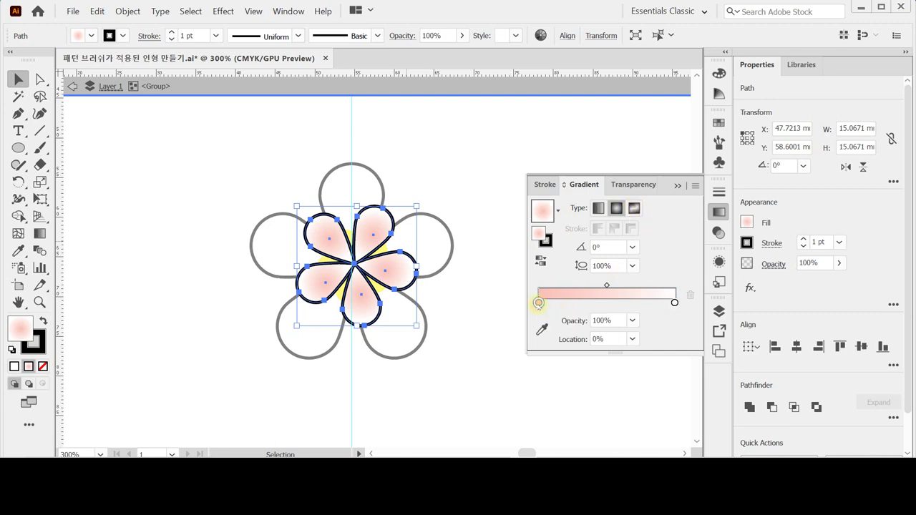
pyautogui.doubleClick(538, 303)
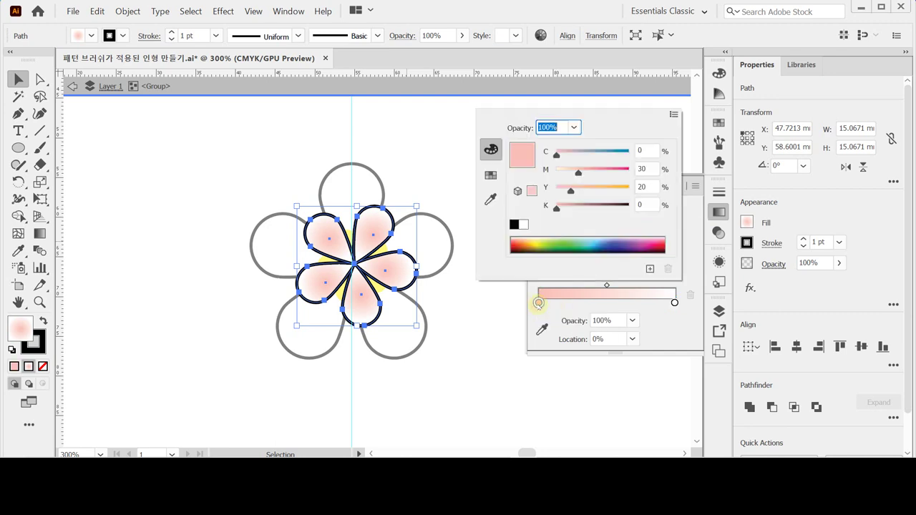
pyautogui.doubleClick(644, 170)
pyautogui.write('80')
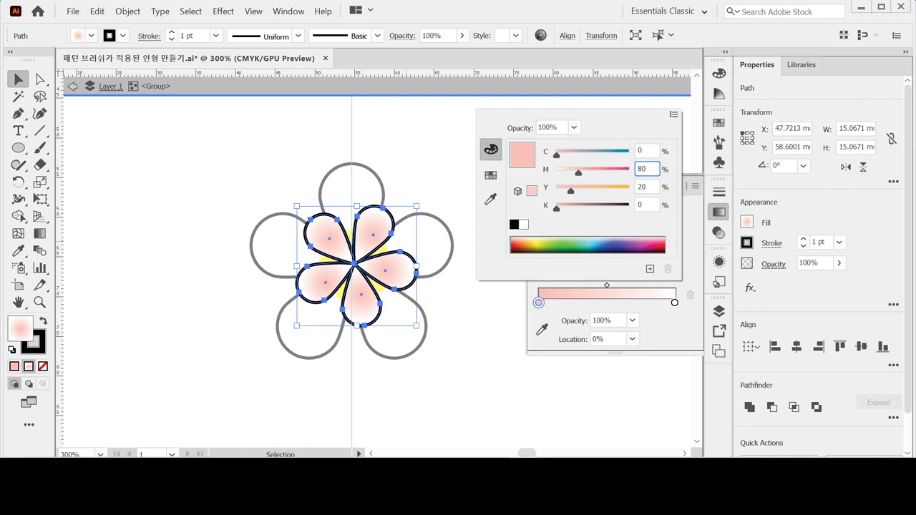
pyautogui.press('Tab')
pyautogui.hotkey('shift', 'Tab')
pyautogui.write('90')
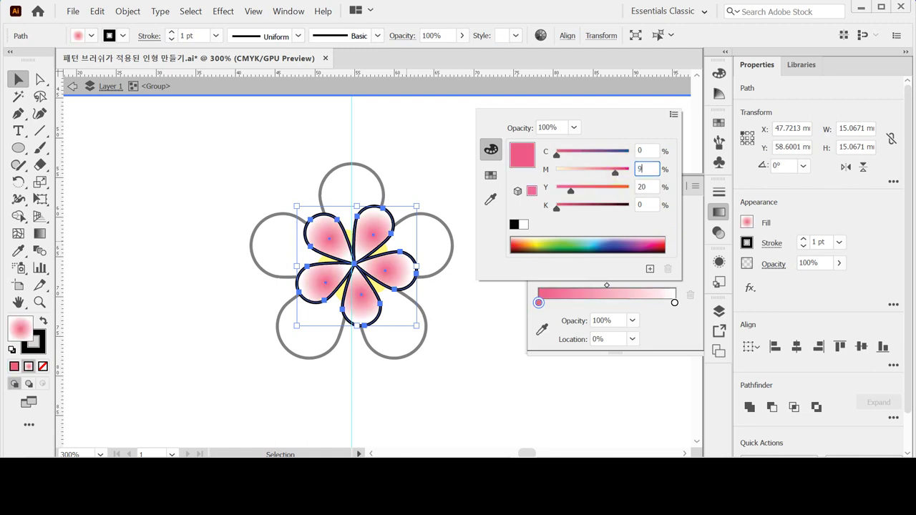
pyautogui.press('Tab')
pyautogui.write('80')
pyautogui.press('Tab')
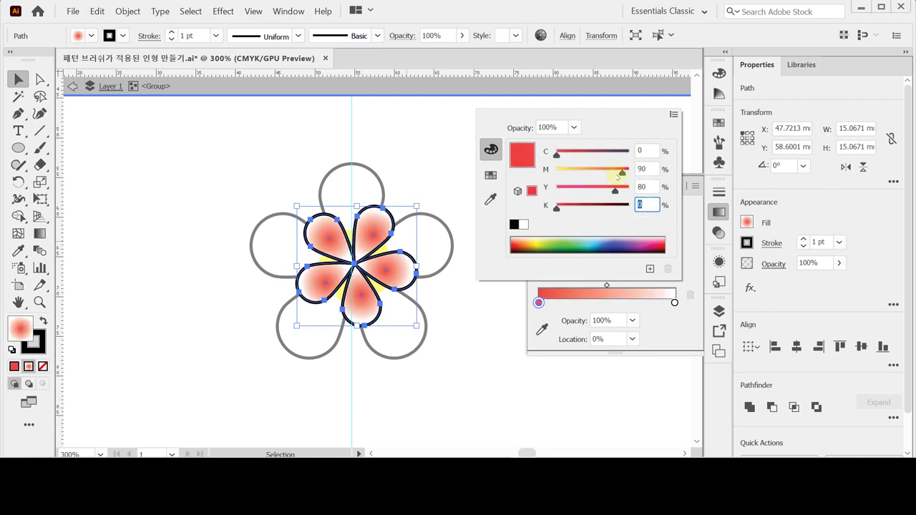
pyautogui.press('Return')
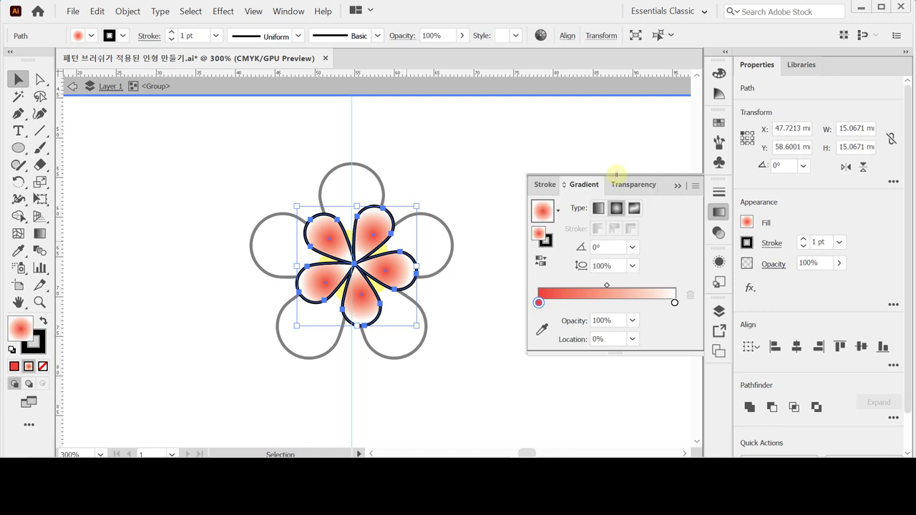
# Set the end colour stop of the petals' gradient to yellow with Y 80
pyautogui.click(674, 302)
pyautogui.doubleClick(674, 303)
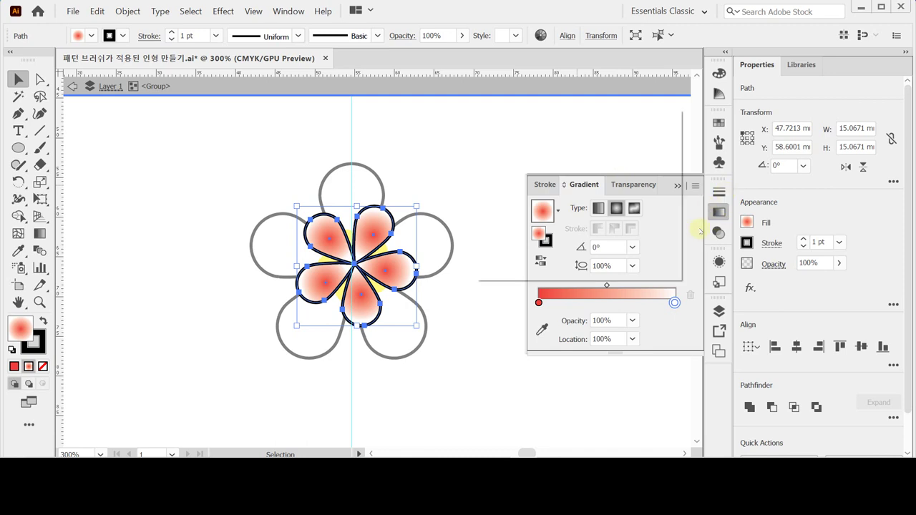
pyautogui.click(646, 186)
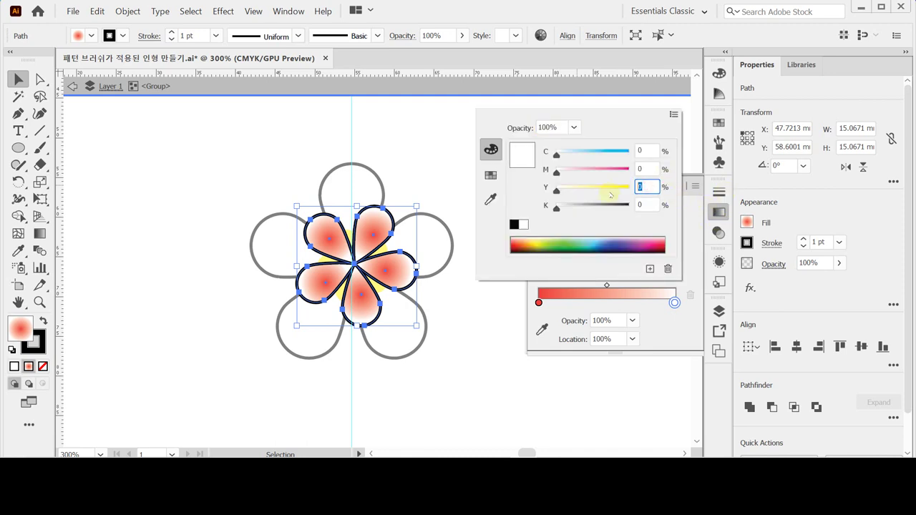
pyautogui.write('80')
pyautogui.press('Tab')
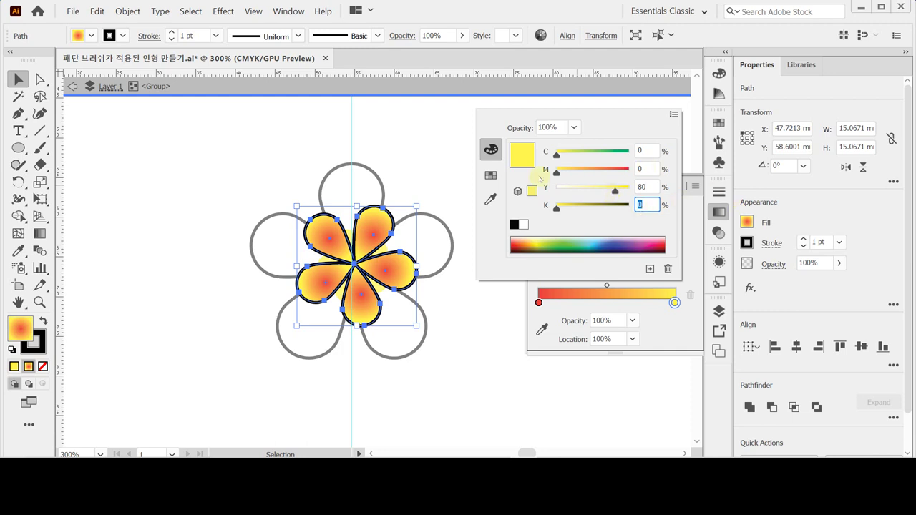
pyautogui.click(718, 211)
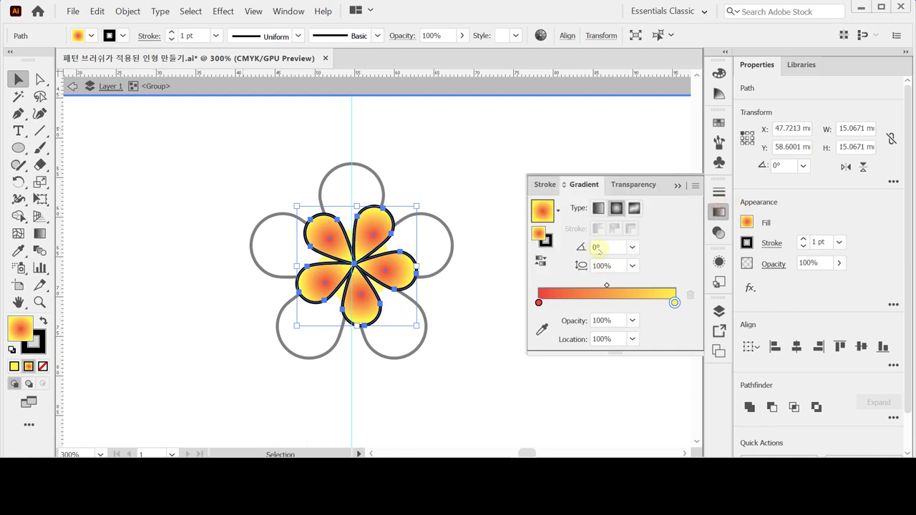
# Remove the stroke from the five gradient-filled petals
pyautogui.click(546, 241)
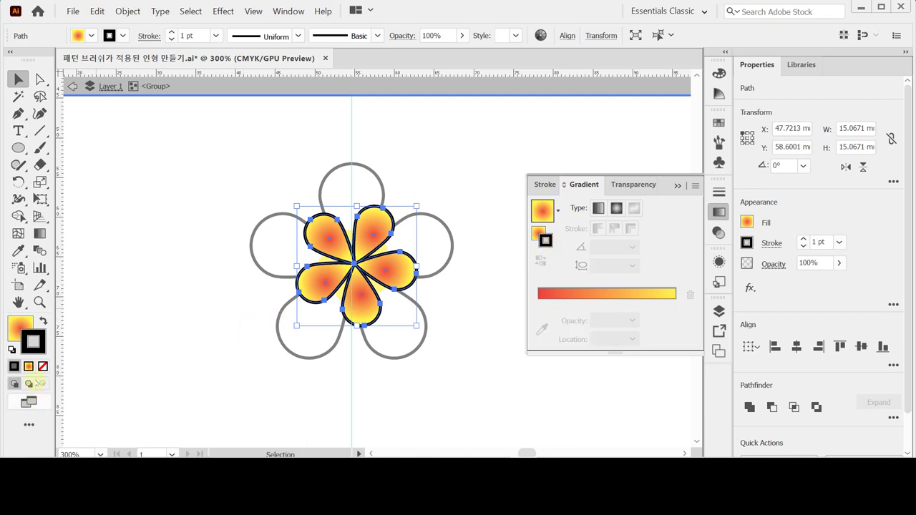
pyautogui.click(43, 366)
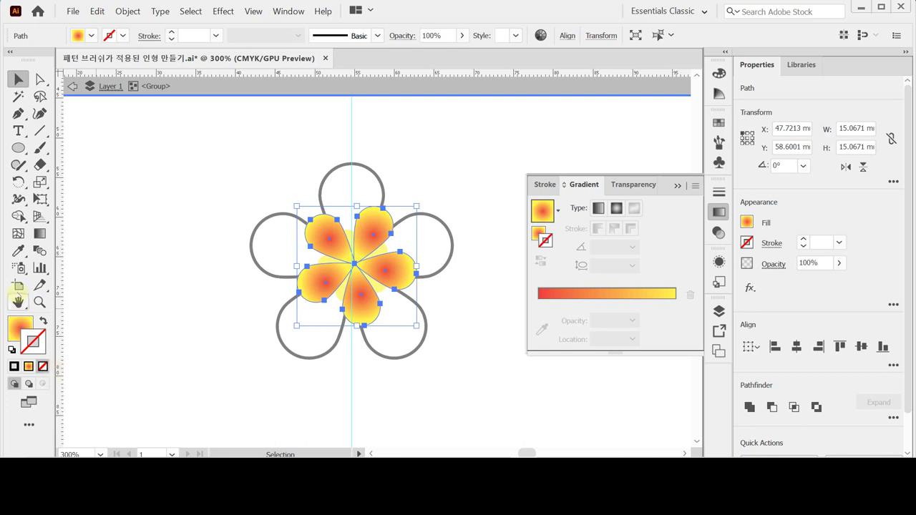
pyautogui.click(722, 212)
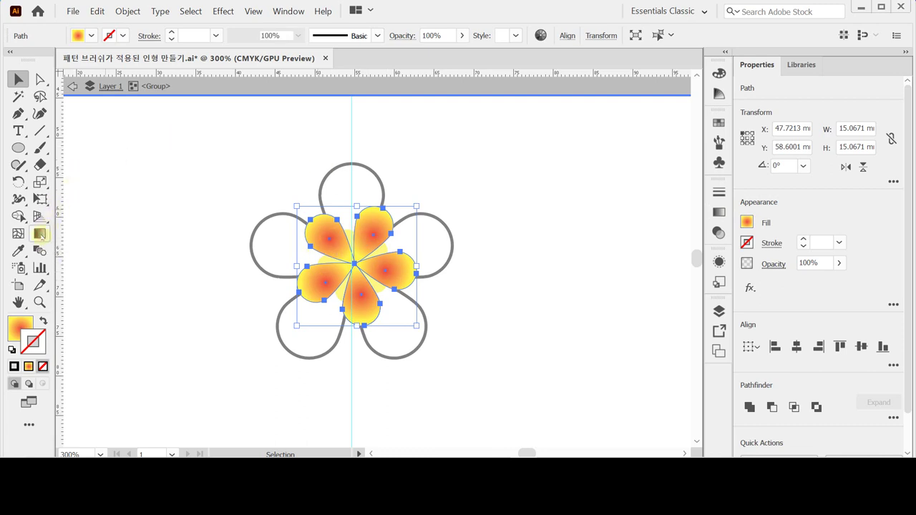
# Use the Gradient tool to span one radial gradient across all five petals, from the flower's centre to the upper-right petal's tip
pyautogui.doubleClick(41, 234)
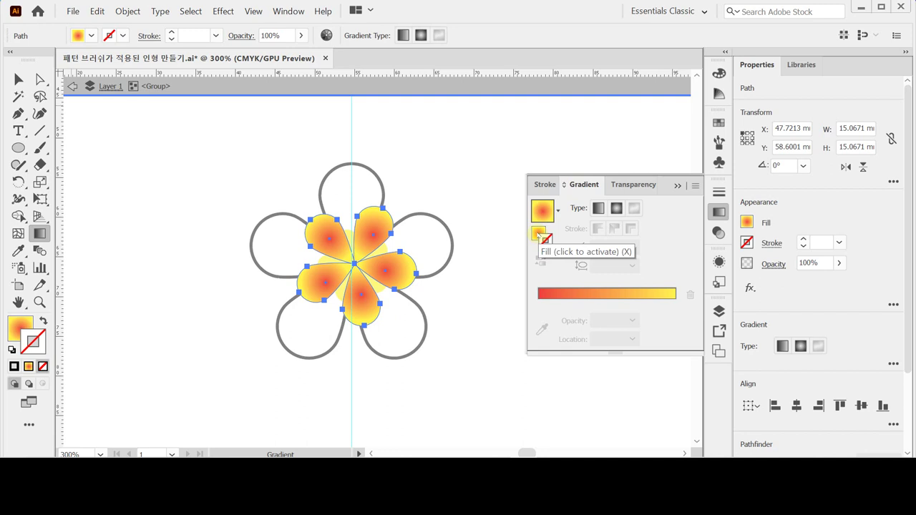
pyautogui.click(538, 235)
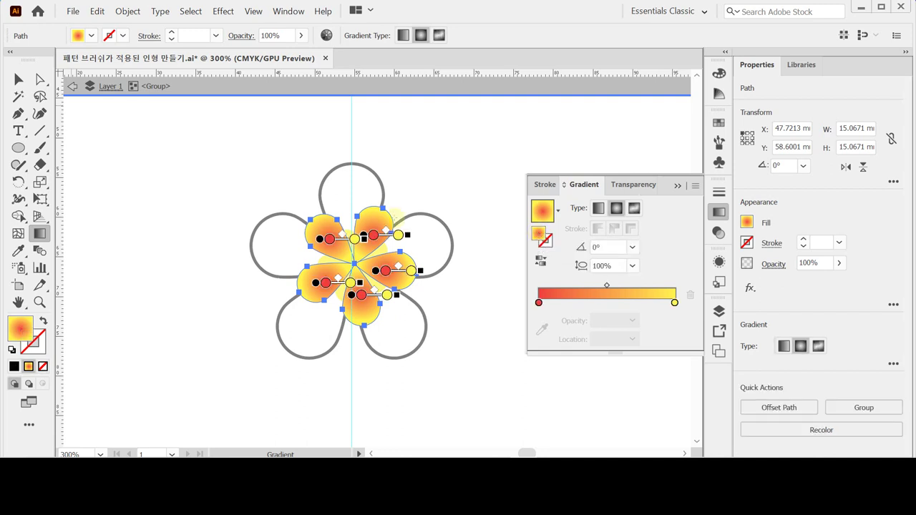
pyautogui.moveTo(329, 241)
pyautogui.moveTo(349, 271); pyautogui.dragTo(378, 226)
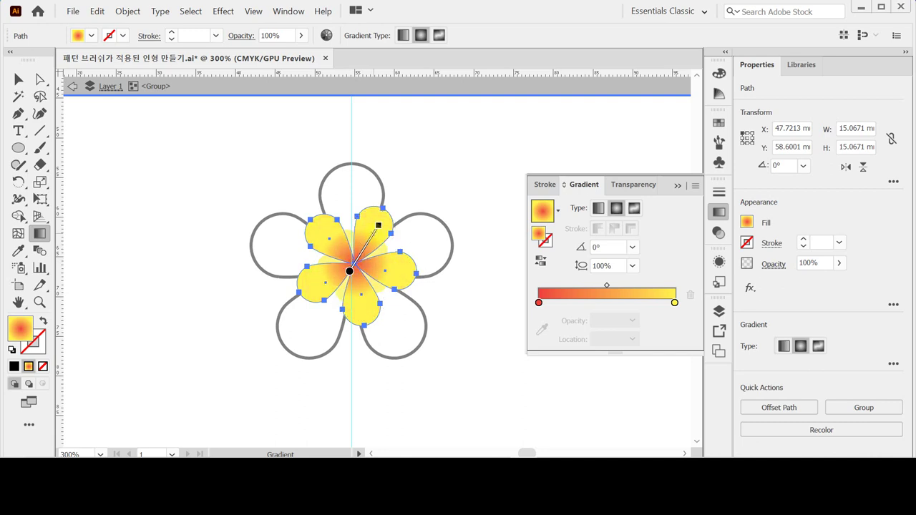
pyautogui.moveTo(378, 225); pyautogui.dragTo(383, 212)
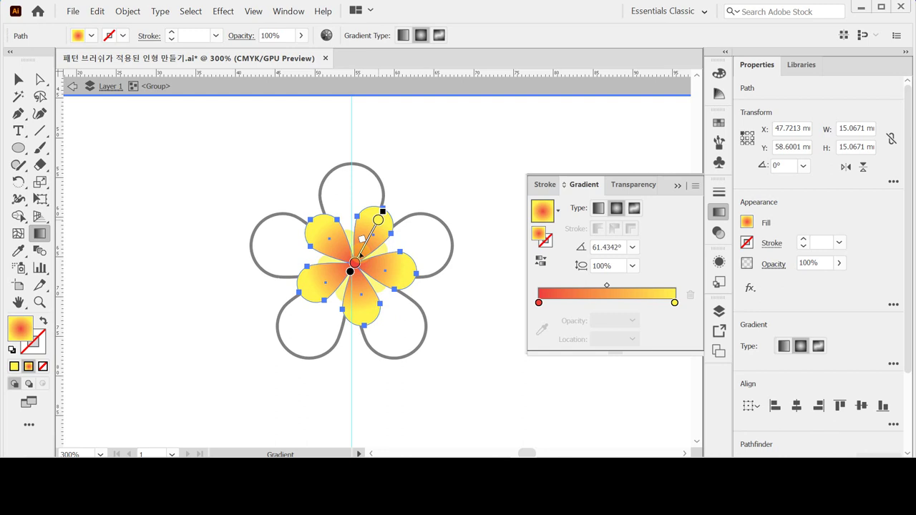
# Shift the gradient's red stop slightly outward along the upper-right petal, and leave the group's isolation with nothing selected
pyautogui.moveTo(360, 257); pyautogui.dragTo(363, 250)
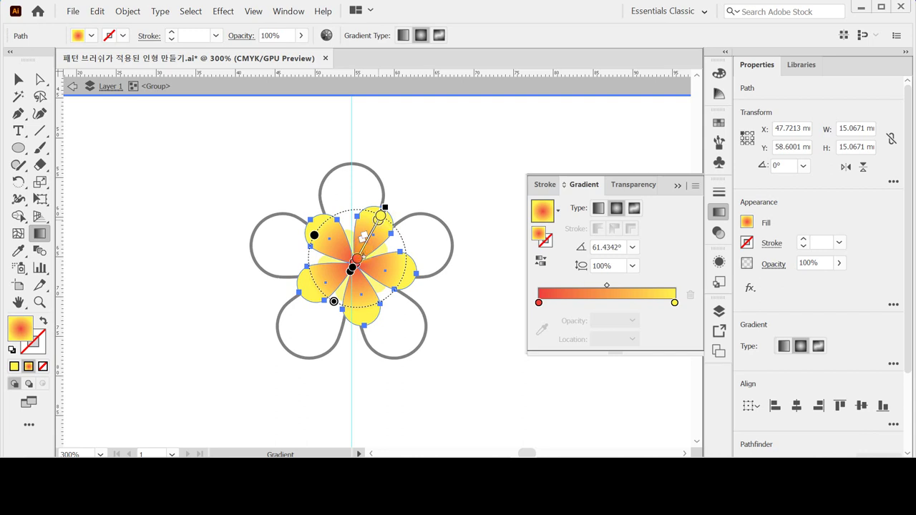
pyautogui.click(360, 254)
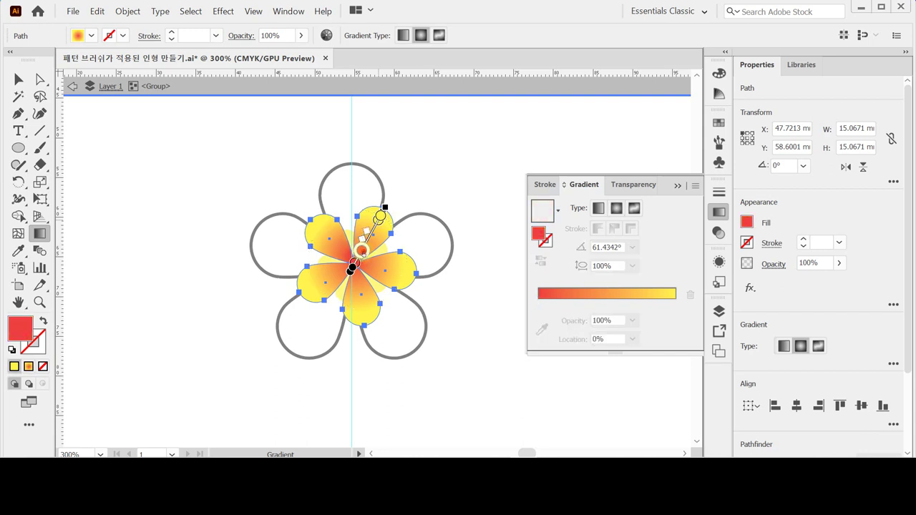
pyautogui.click(360, 252)
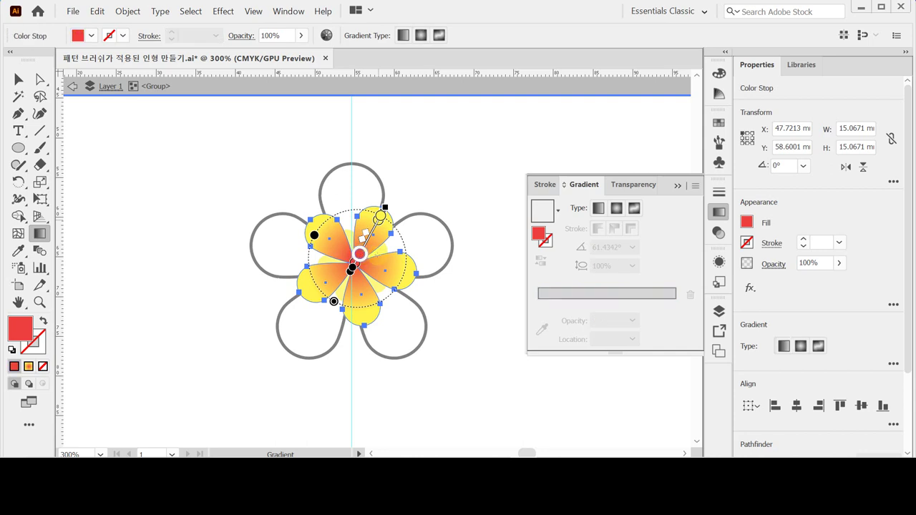
pyautogui.moveTo(334, 301); pyautogui.dragTo(331, 304)
pyautogui.click(333, 301)
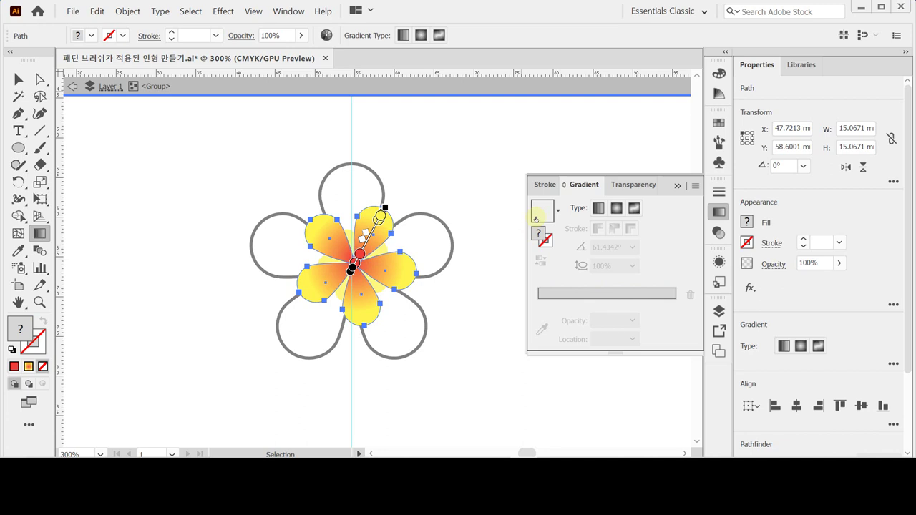
pyautogui.press('Escape')
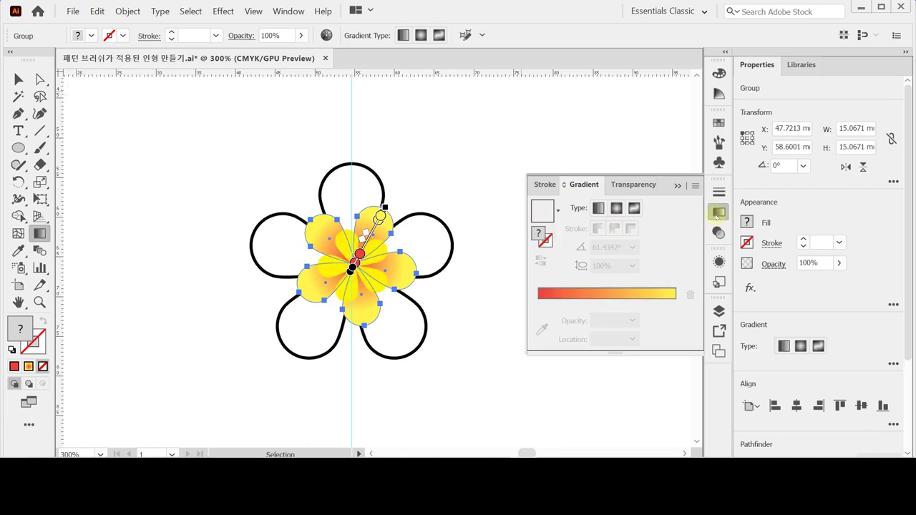
pyautogui.click(719, 213)
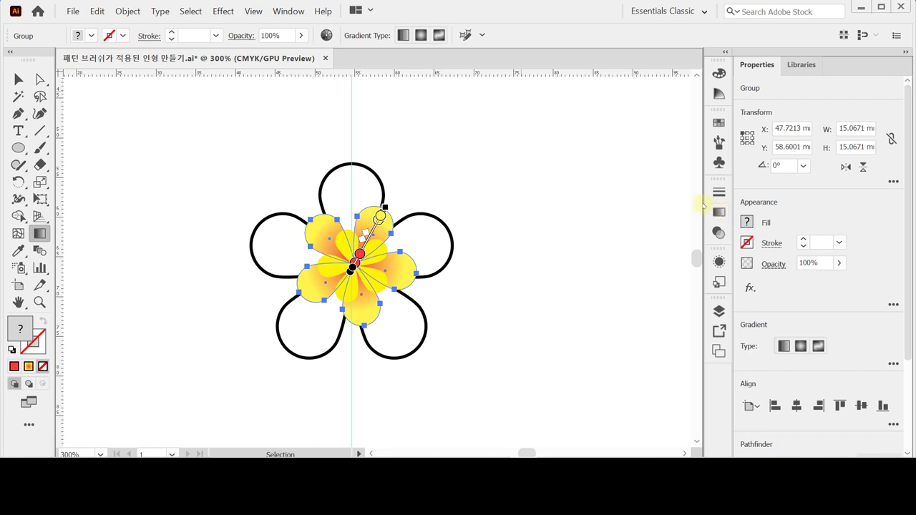
pyautogui.click(498, 289)
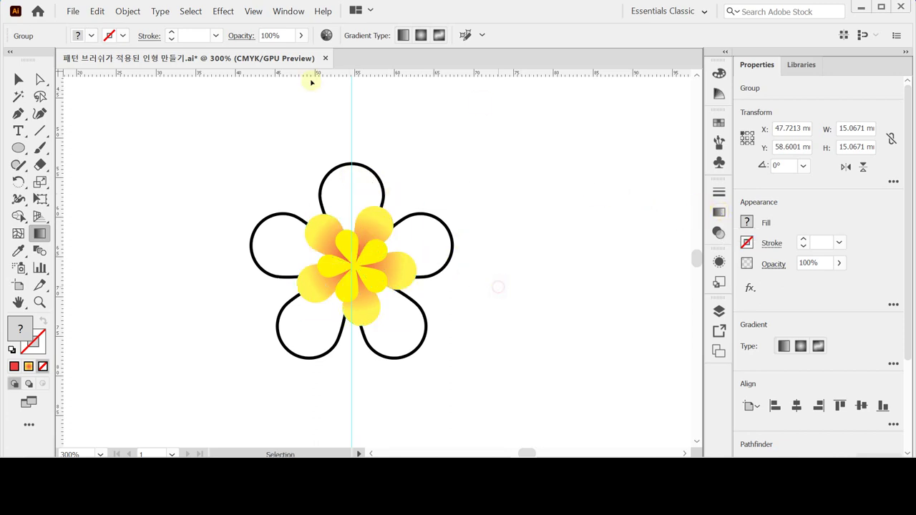
# Remove the stroke from the largest outer flower and make its white fill the active attribute
pyautogui.click(18, 79)
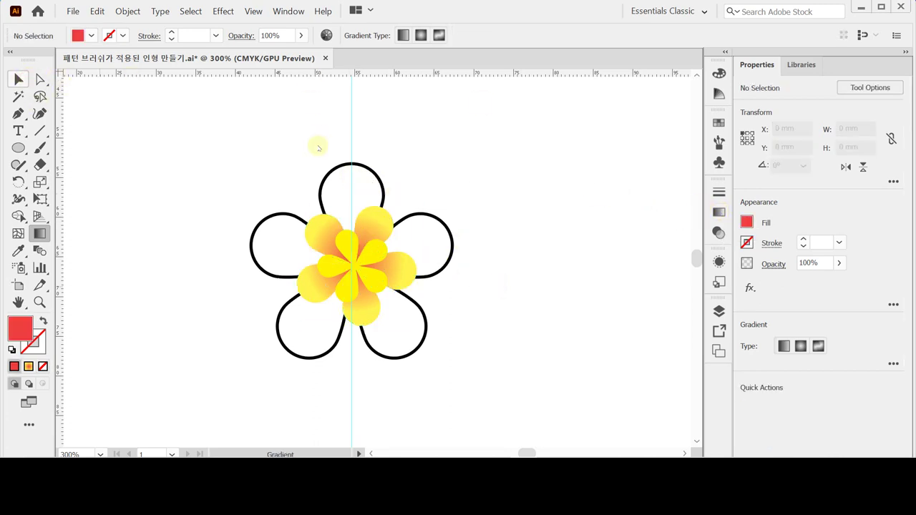
pyautogui.click(368, 184)
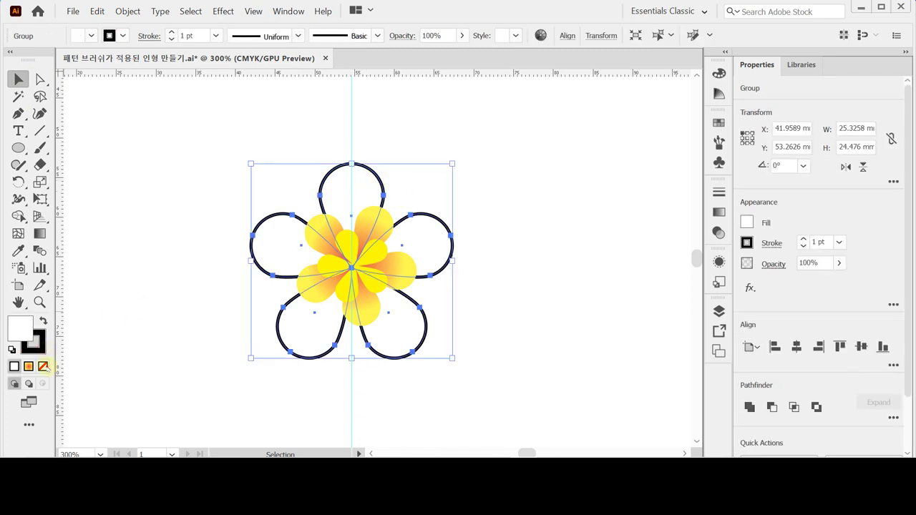
pyautogui.click(43, 367)
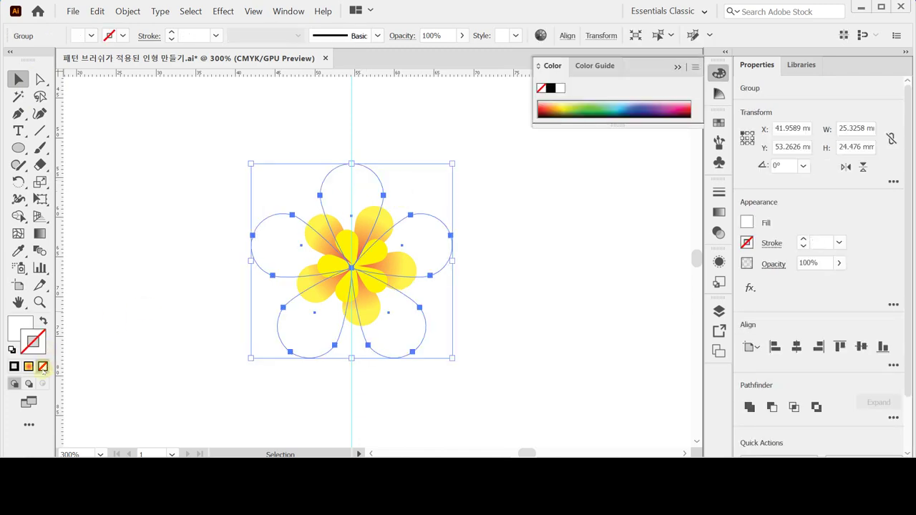
pyautogui.click(19, 329)
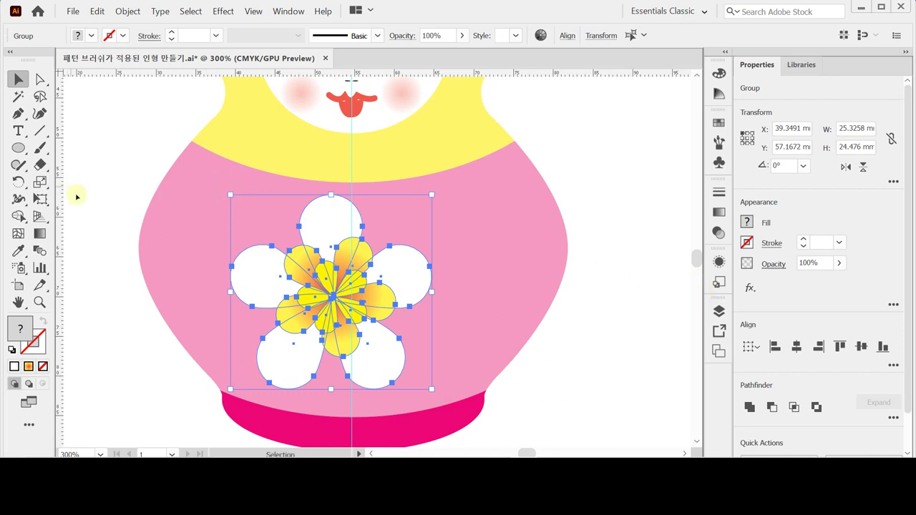
# Create a copy of the whole flower group scaled uniformly to 60%
pyautogui.doubleClick(39, 182)
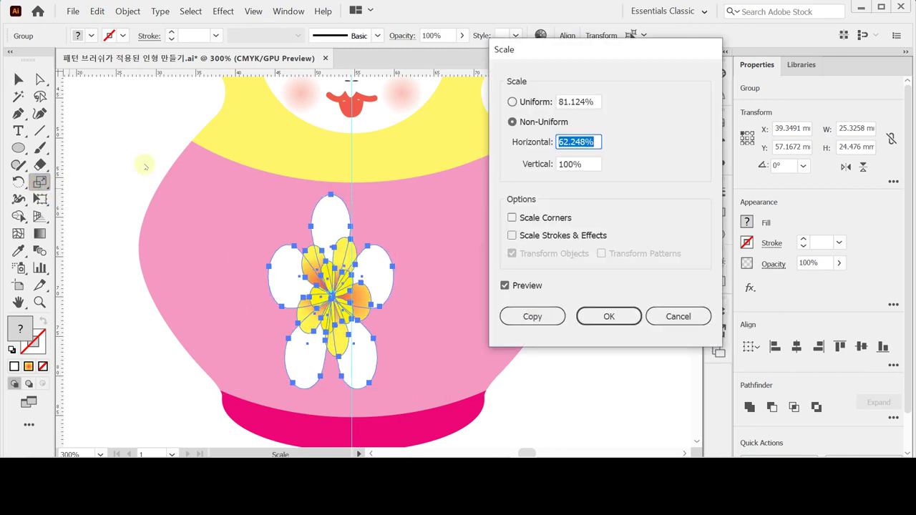
pyautogui.hotkey('shift', 'Tab')
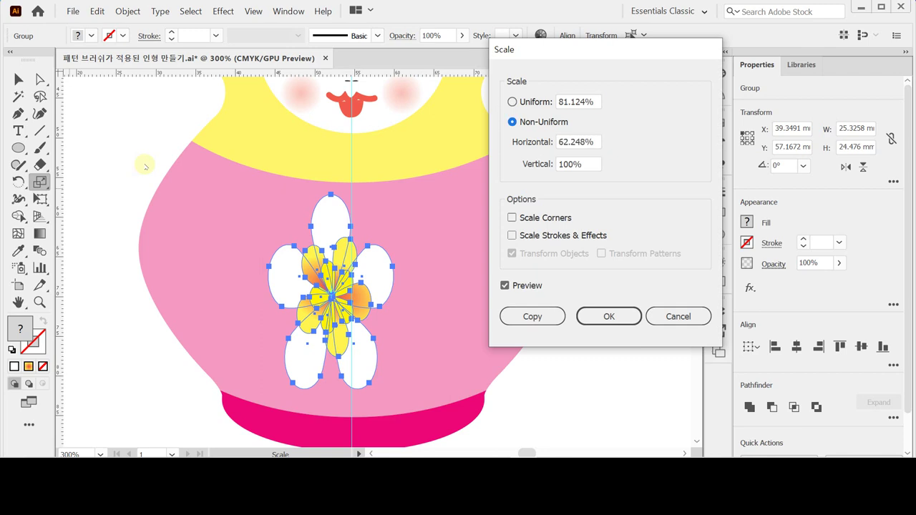
pyautogui.hotkey('shift', 'Tab')
pyautogui.write('60')
pyautogui.press('Tab')
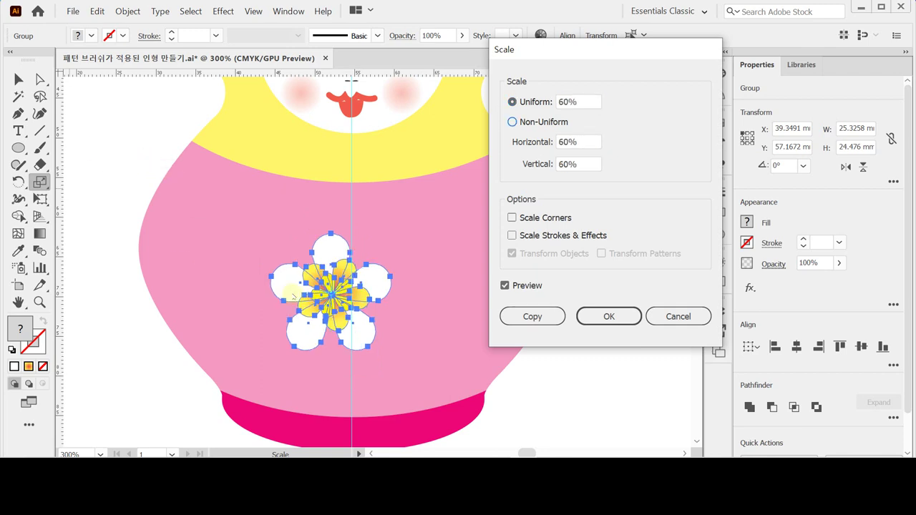
pyautogui.click(511, 315)
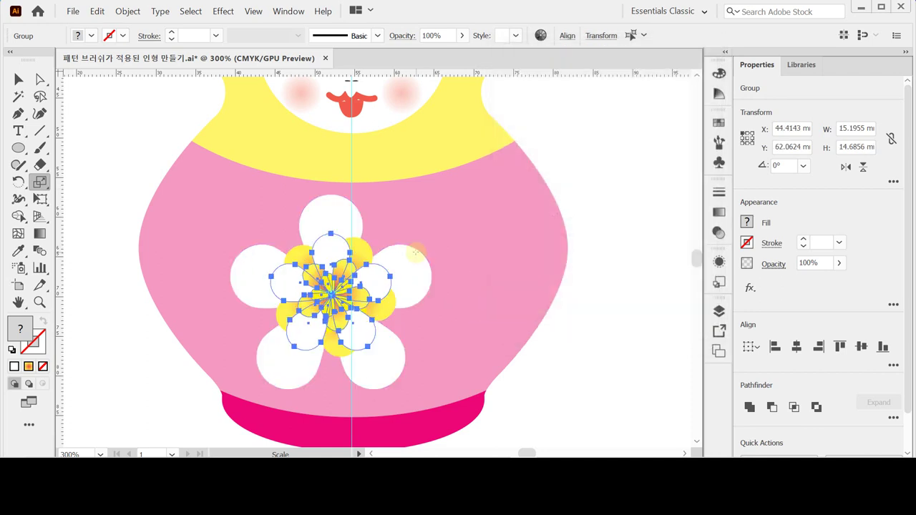
# Move the scaled flower copy to the upper-right area of the pink body and rotate it until one white petal points straight down
pyautogui.moveTo(341, 293); pyautogui.dragTo(506, 224)
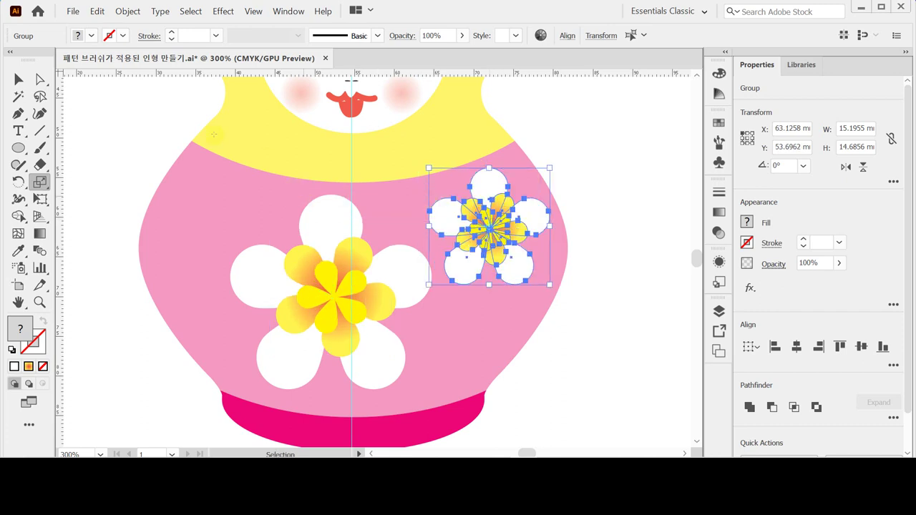
pyautogui.click(18, 78)
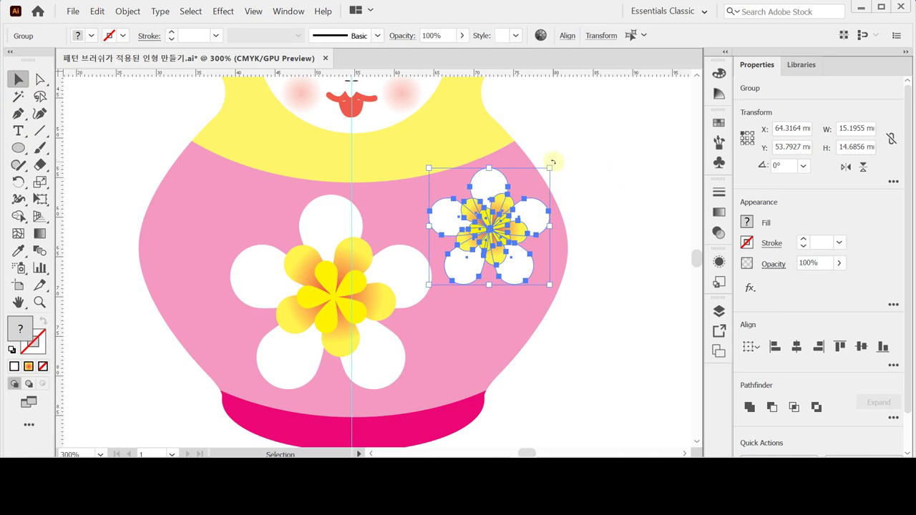
pyautogui.moveTo(552, 163); pyautogui.dragTo(508, 139)
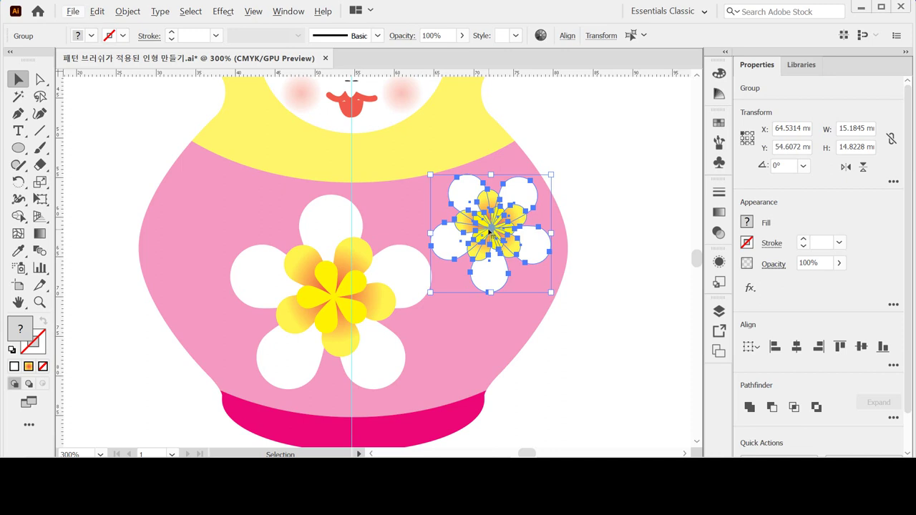
# Place a duplicate of the small flower on the pink body's upper-left area, shrunk proportionally to about 10 mm wide and rotated slightly
pyautogui.moveTo(490, 230); pyautogui.dragTo(190, 220)
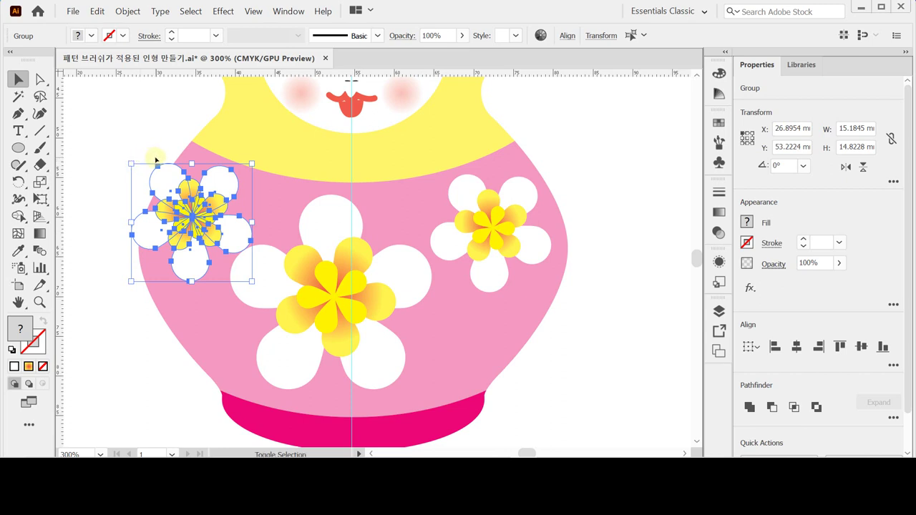
pyautogui.keyDown('shift'); pyautogui.click(153, 163); pyautogui.keyUp('shift')
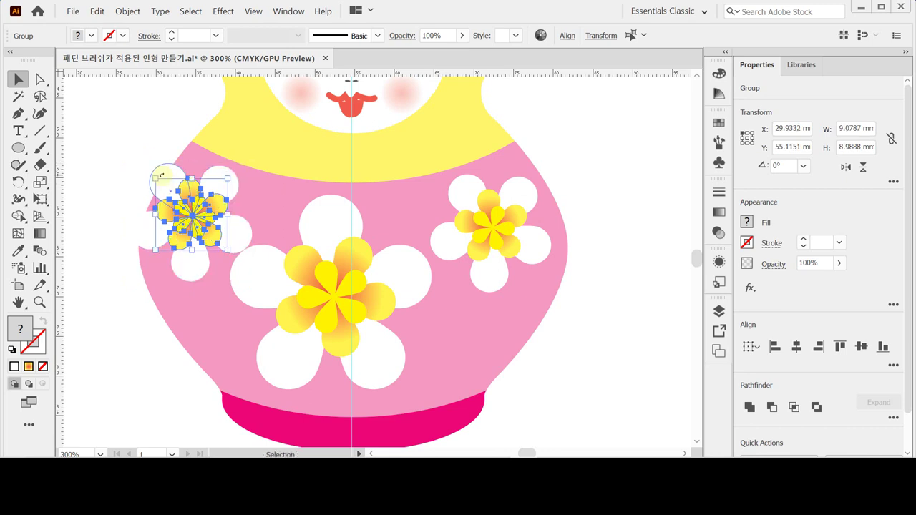
pyautogui.keyDown('shift'); pyautogui.click(168, 171); pyautogui.keyUp('shift')
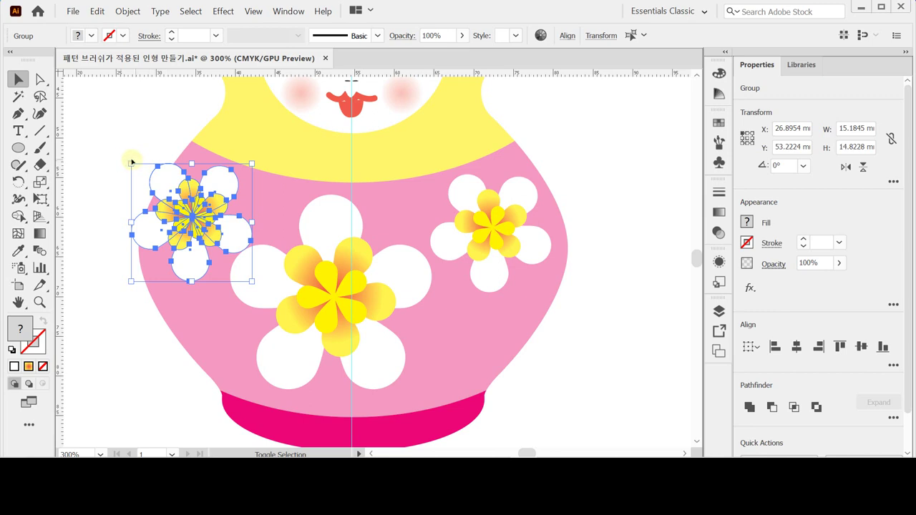
pyautogui.moveTo(131, 163); pyautogui.dragTo(170, 188)
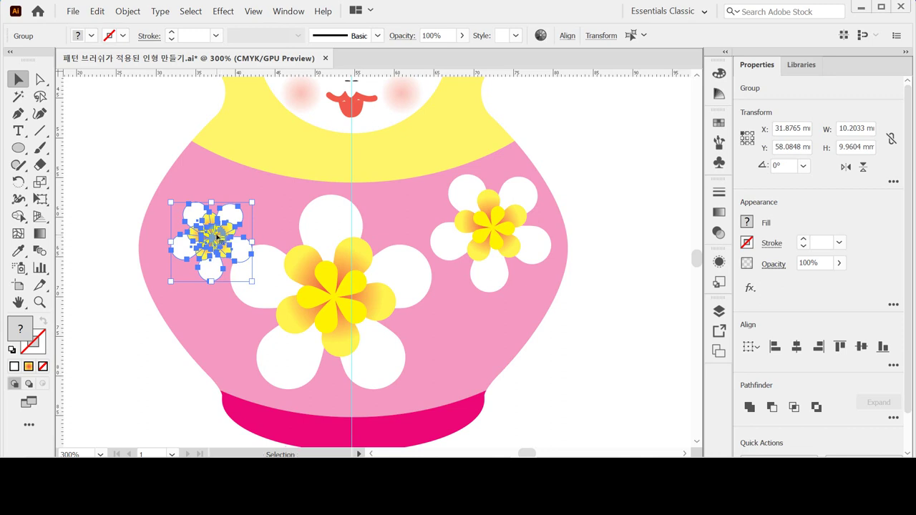
pyautogui.moveTo(222, 240); pyautogui.dragTo(204, 219)
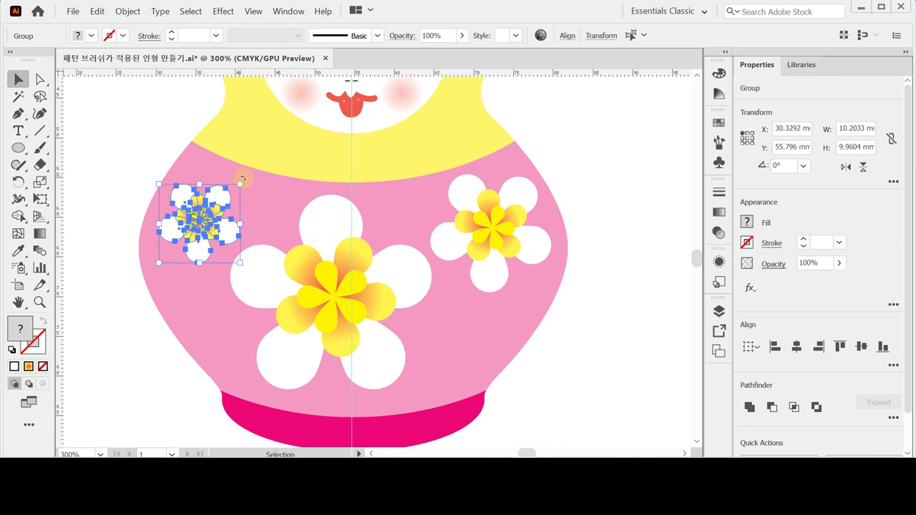
pyautogui.moveTo(245, 179); pyautogui.dragTo(207, 195)
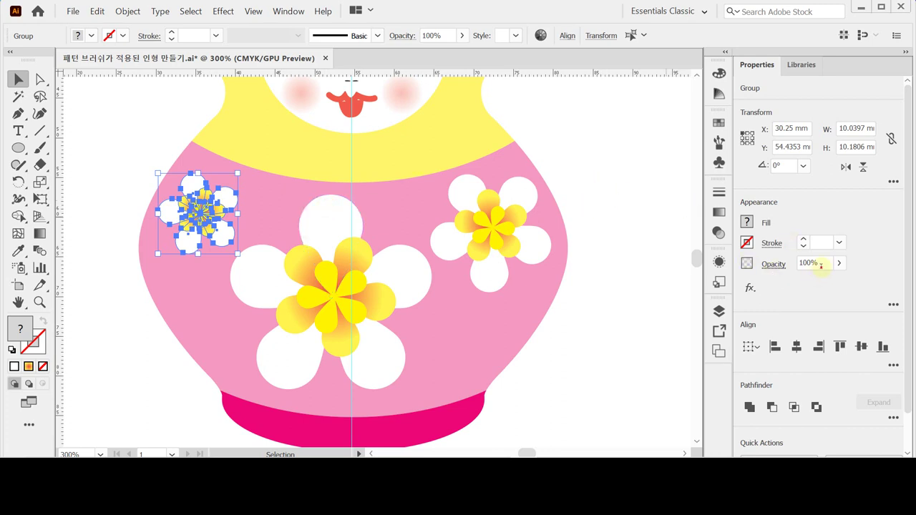
# Set the opacity of both smaller flowers to 70% and save the document
pyautogui.click(821, 264)
pyautogui.write('70')
pyautogui.press('Return')
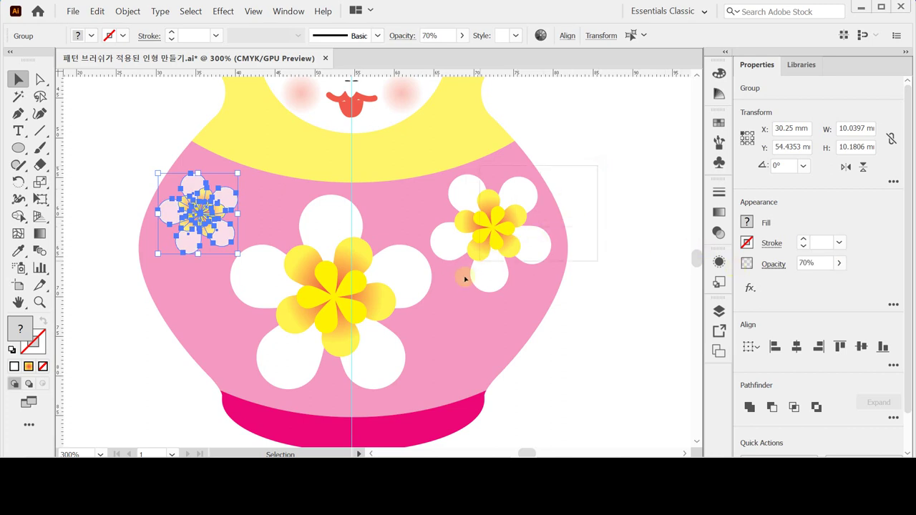
pyautogui.click(494, 266)
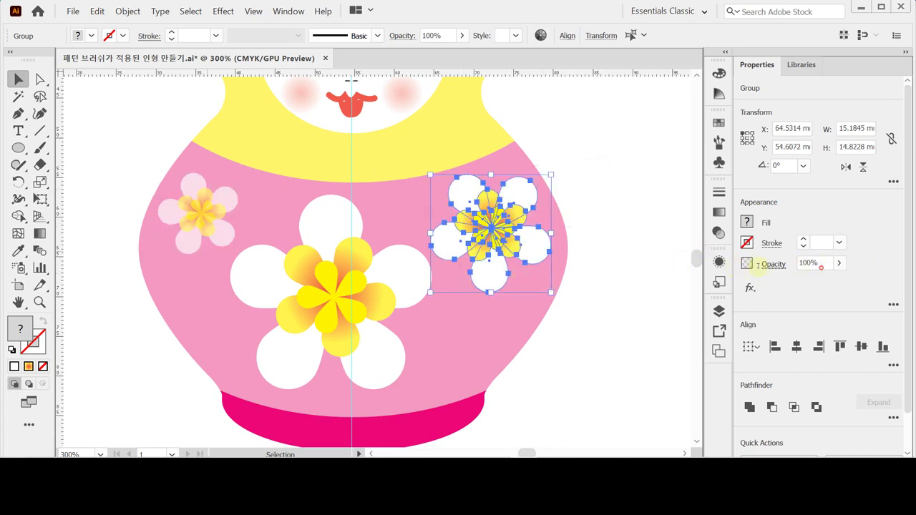
pyautogui.click(823, 264)
pyautogui.write('70')
pyautogui.press('Return')
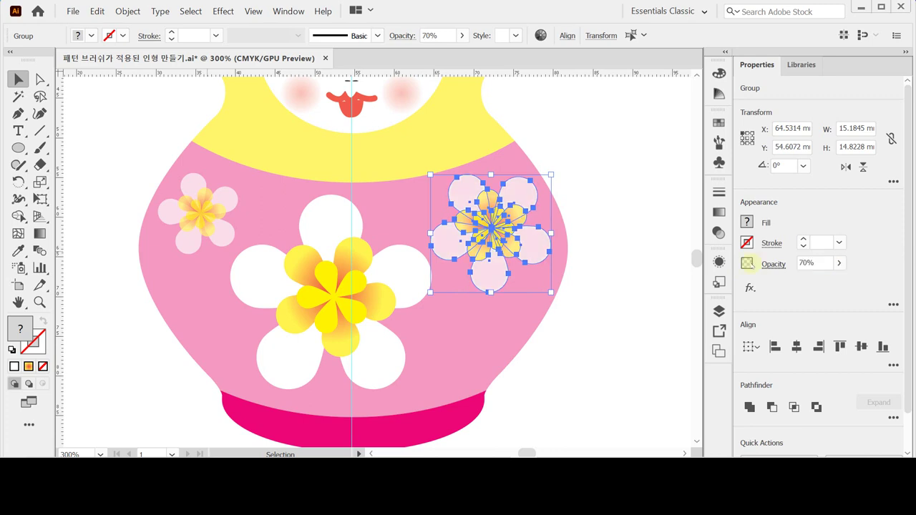
pyautogui.hotkey('ctrl', 's')
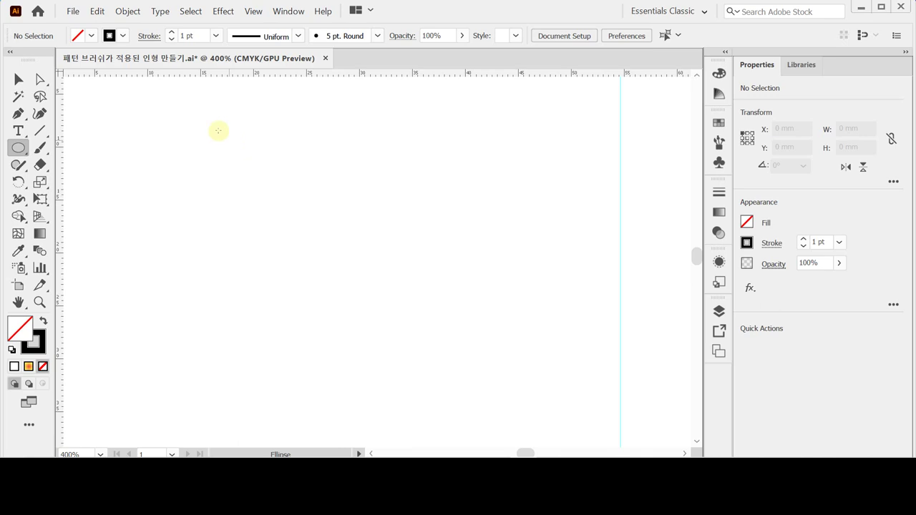
# Draw a 5 mm by 5 mm circle in the empty area away from the doll
pyautogui.click(224, 188)
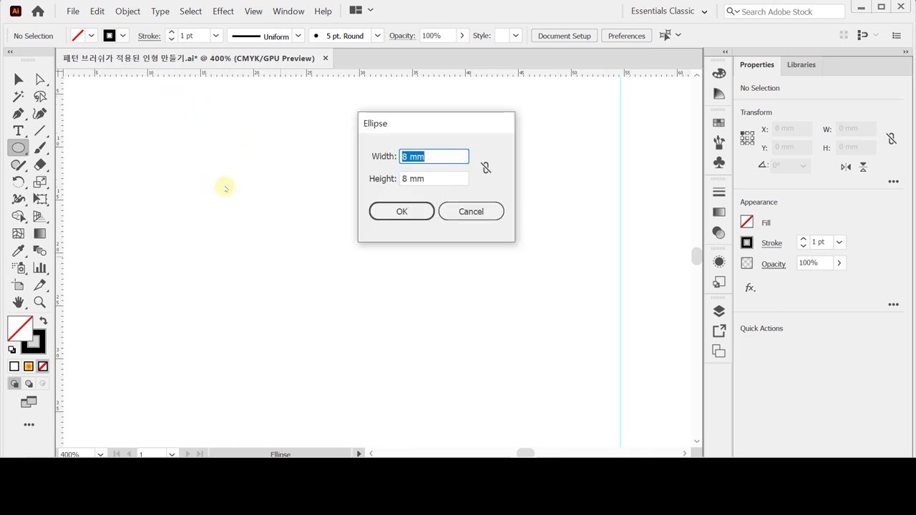
pyautogui.write('5')
pyautogui.press('Tab')
pyautogui.write('5')
pyautogui.press('Return')
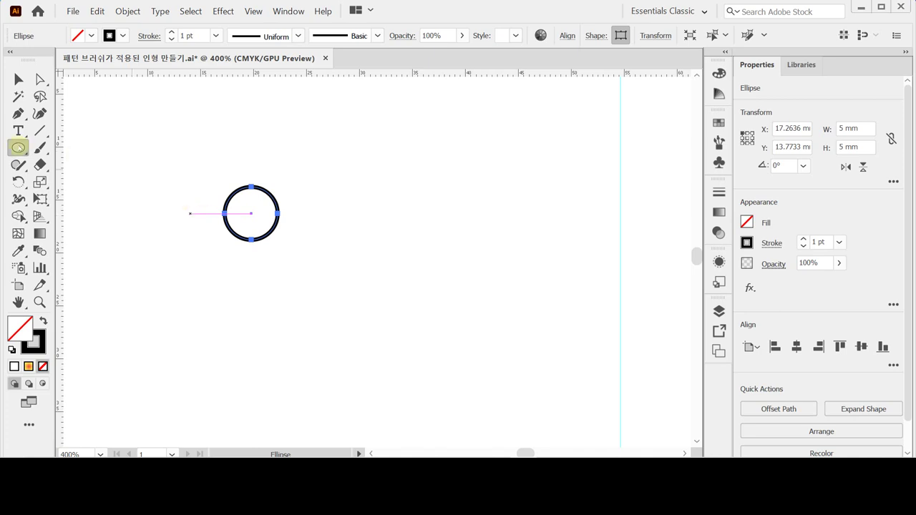
# Create a concentric copy of the circle scaled uniformly to 80%
pyautogui.click(39, 182)
pyautogui.doubleClick(39, 182)
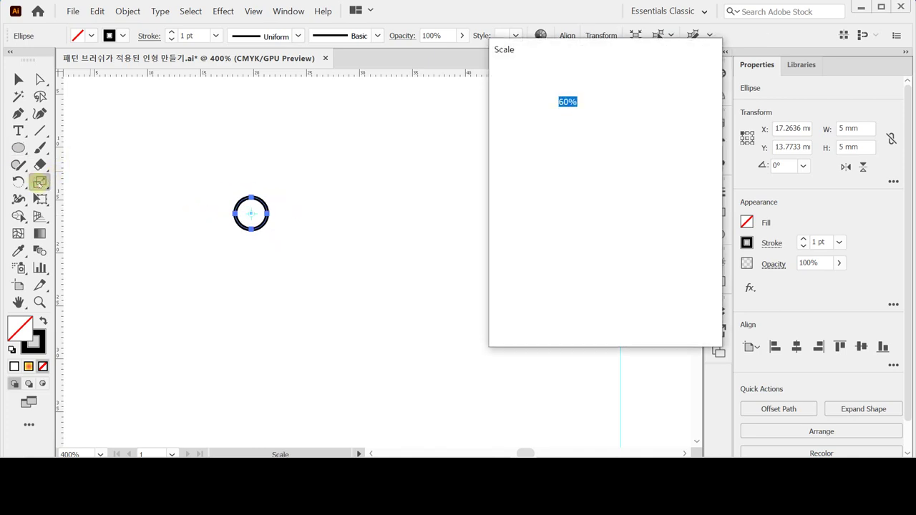
pyautogui.write('80')
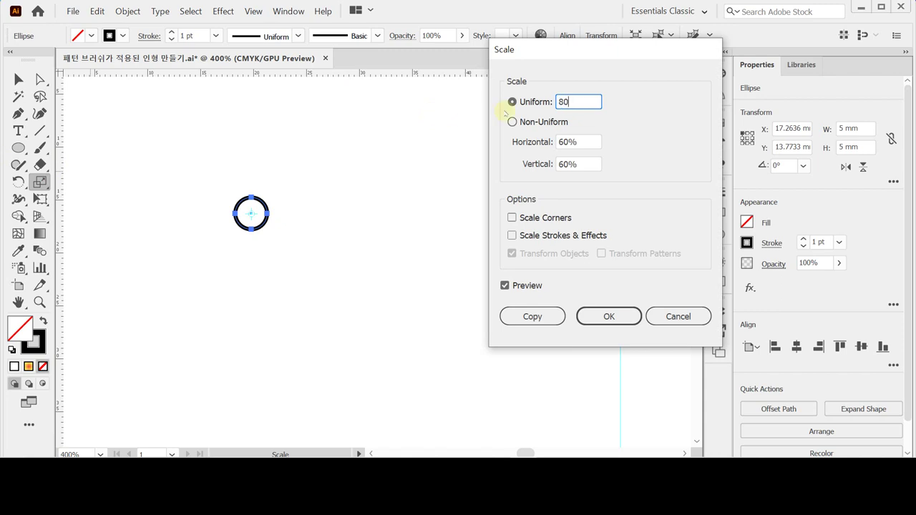
pyautogui.click(534, 316)
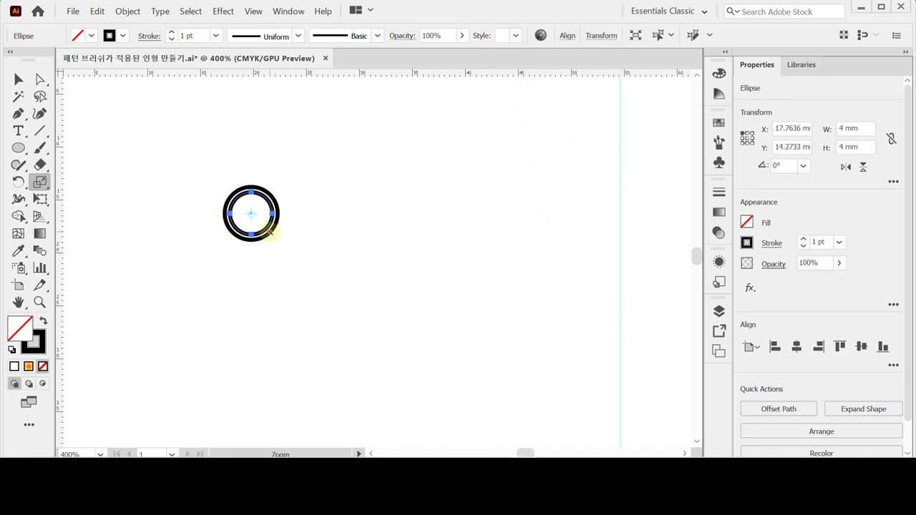
# Set the inner circle's stroke weight to 0.5 pt
pyautogui.click(399, 250)
pyautogui.click(378, 249)
pyautogui.click(466, 242)
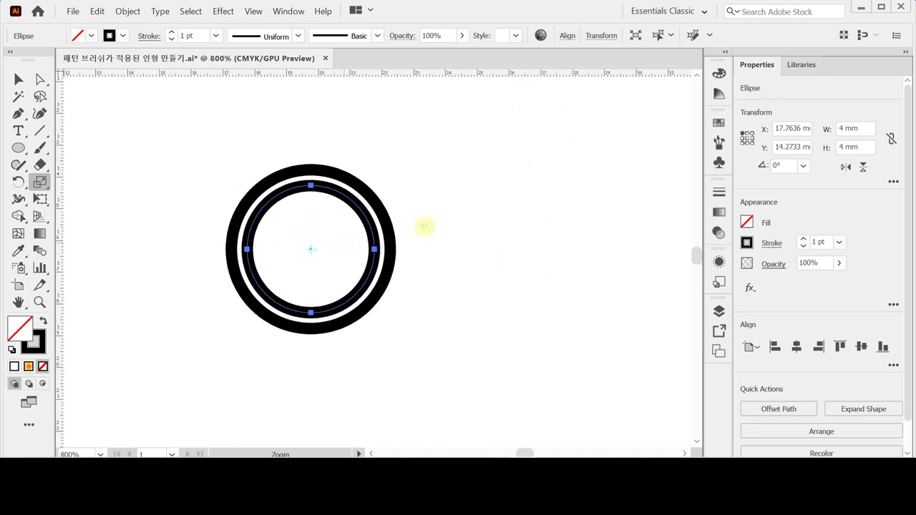
pyautogui.click(839, 243)
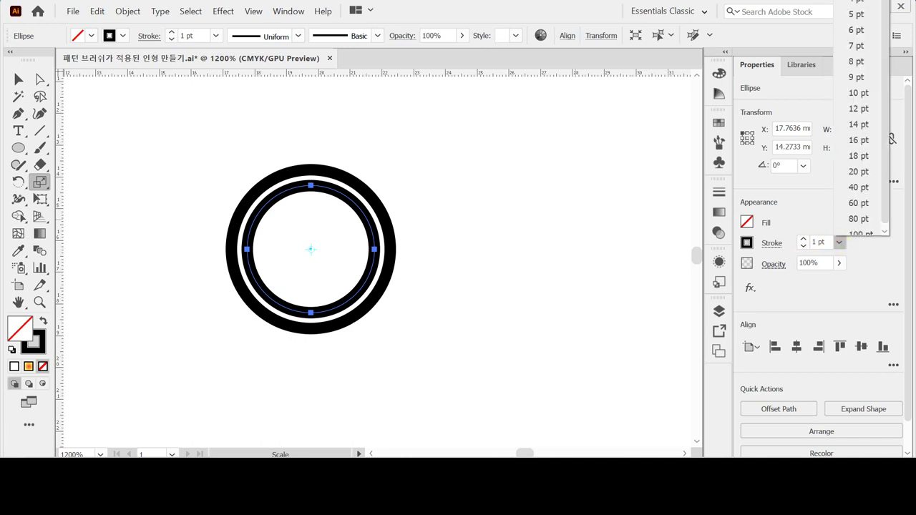
pyautogui.scroll(3, 859, 118)
pyautogui.click(858, 23)
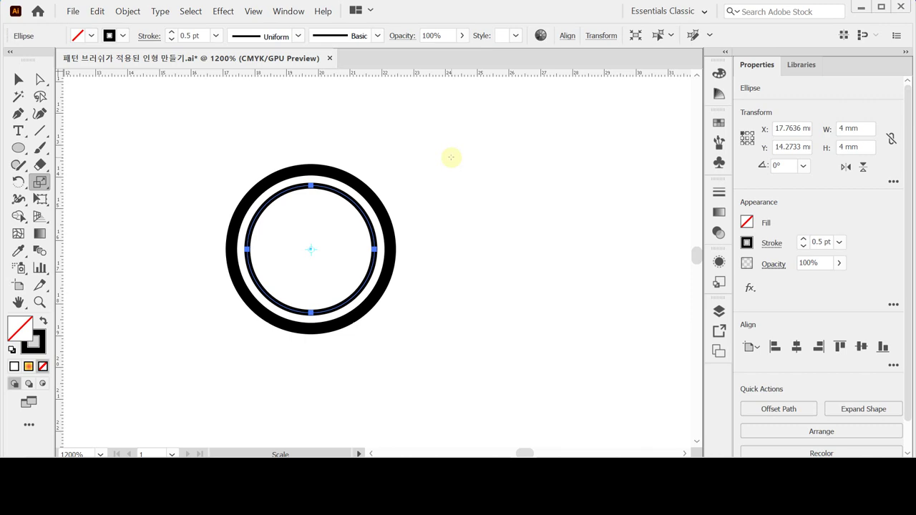
# Delete the top anchor points of both circles, leaving two open lower half-circle arcs
pyautogui.click(39, 78)
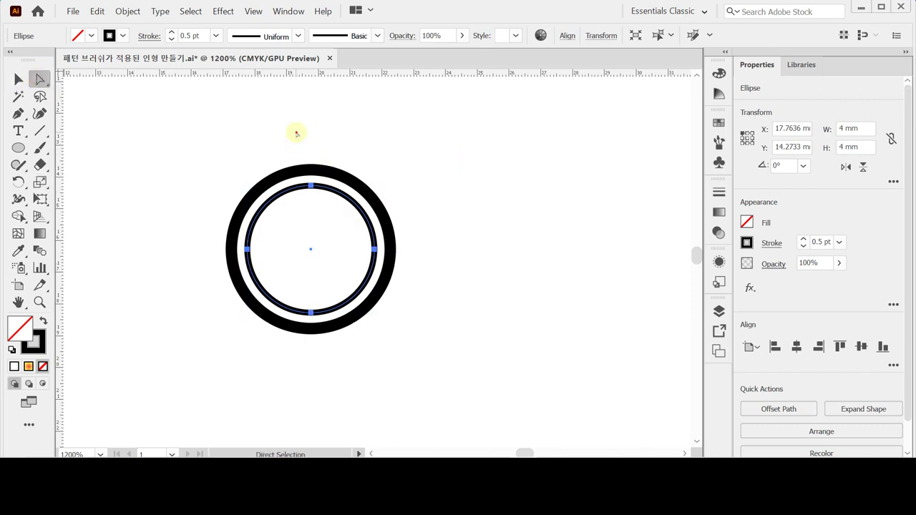
pyautogui.moveTo(295, 133); pyautogui.dragTo(330, 211)
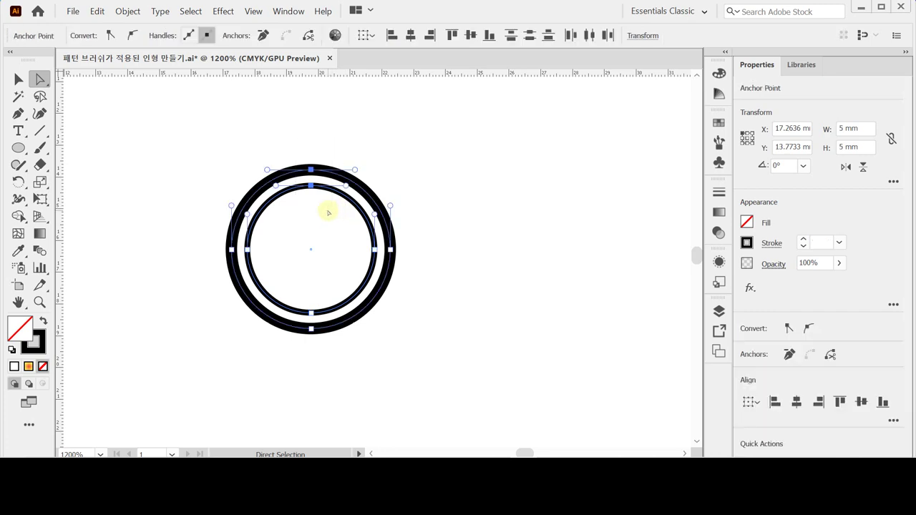
pyautogui.press('Delete')
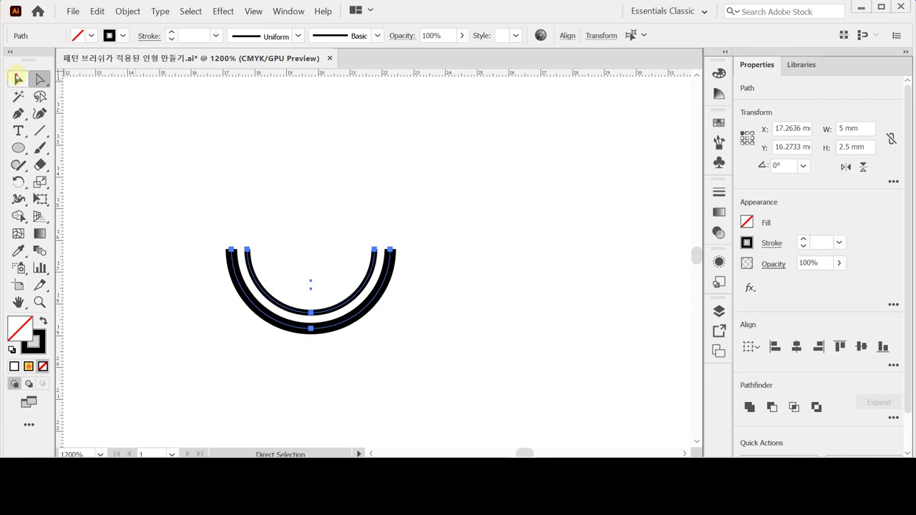
# Select both half-circle arcs and start a new brush of the Pattern Brush type from them
pyautogui.click(19, 79)
pyautogui.moveTo(221, 215); pyautogui.dragTo(293, 317)
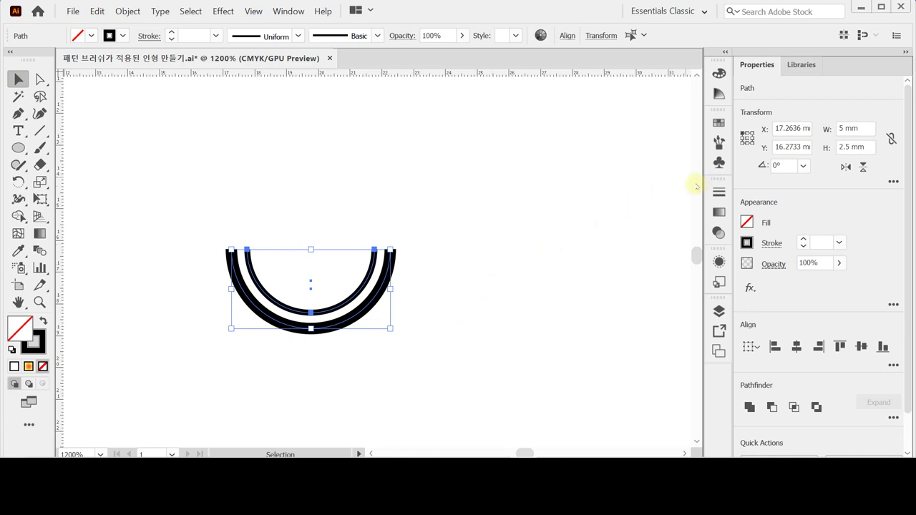
pyautogui.click(719, 143)
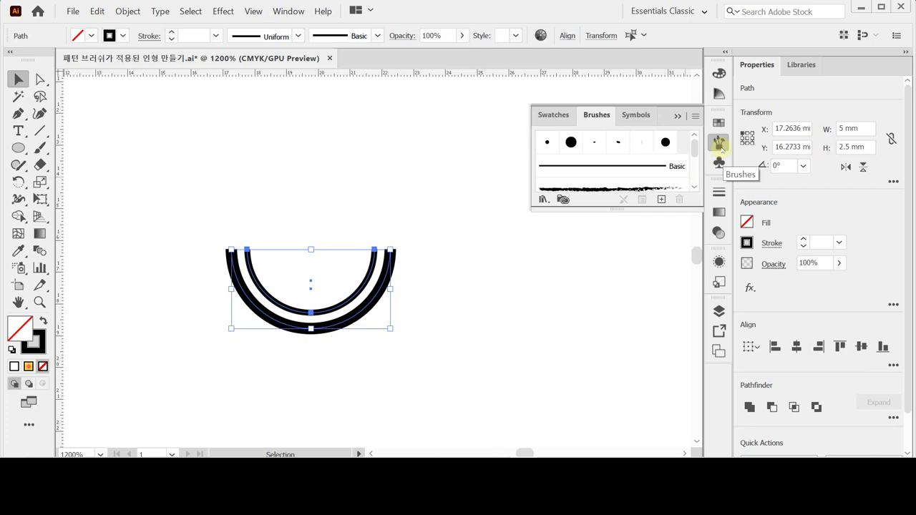
pyautogui.click(719, 143)
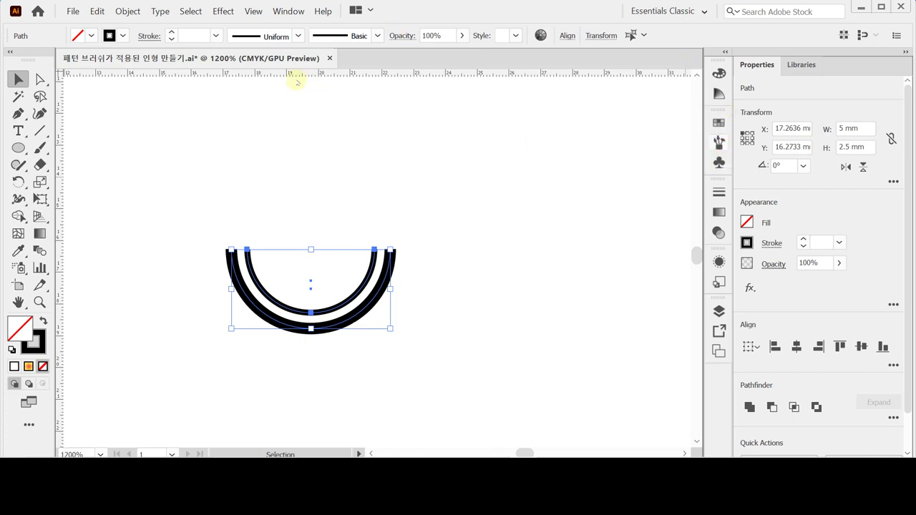
pyautogui.click(298, 35)
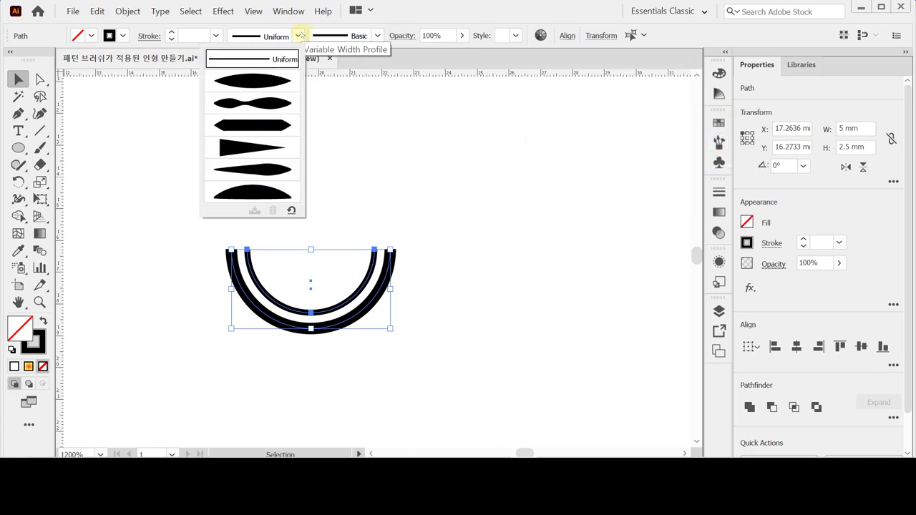
pyautogui.click(374, 35)
pyautogui.click(378, 35)
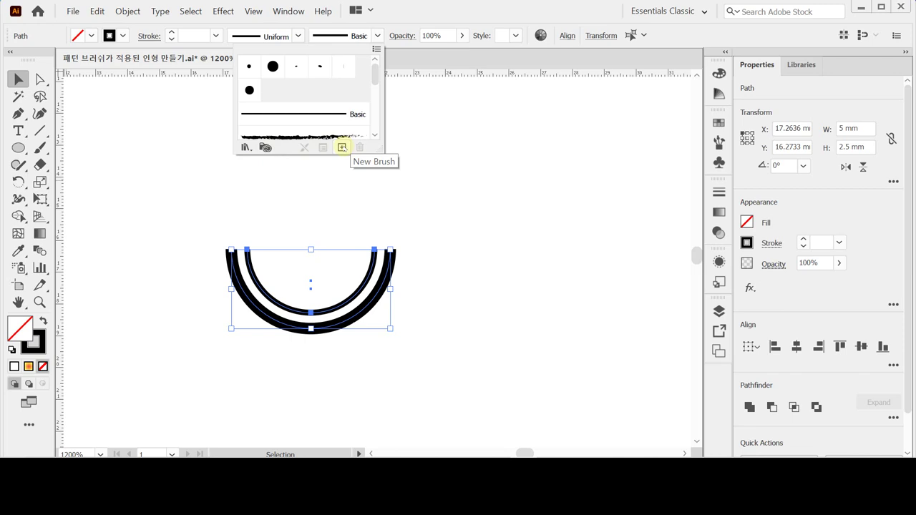
pyautogui.click(343, 147)
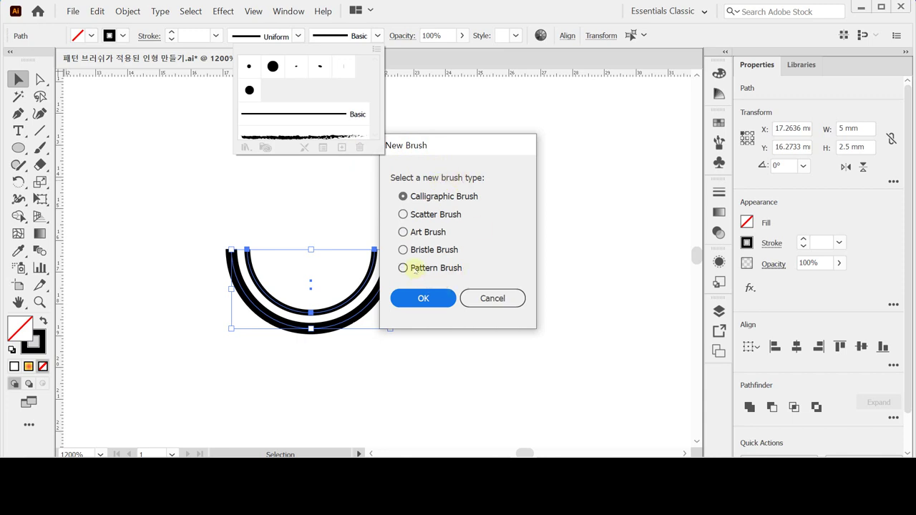
pyautogui.click(415, 269)
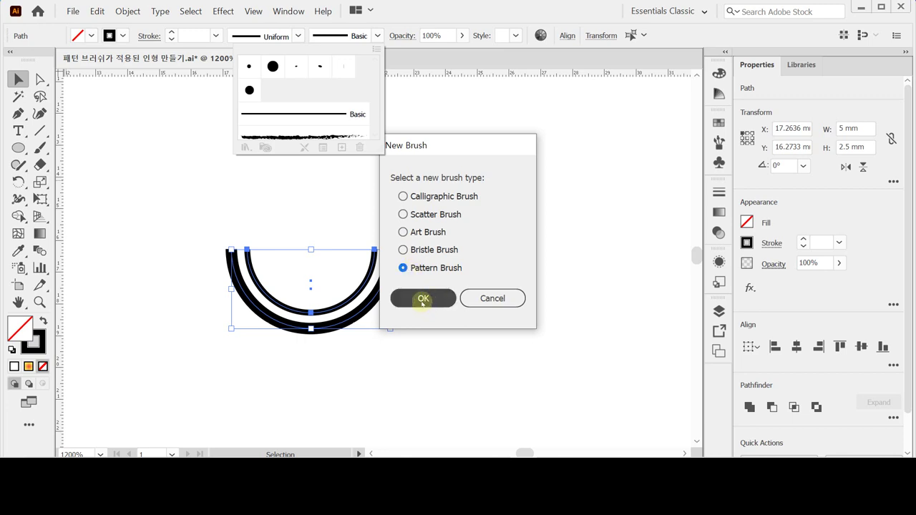
pyautogui.click(424, 299)
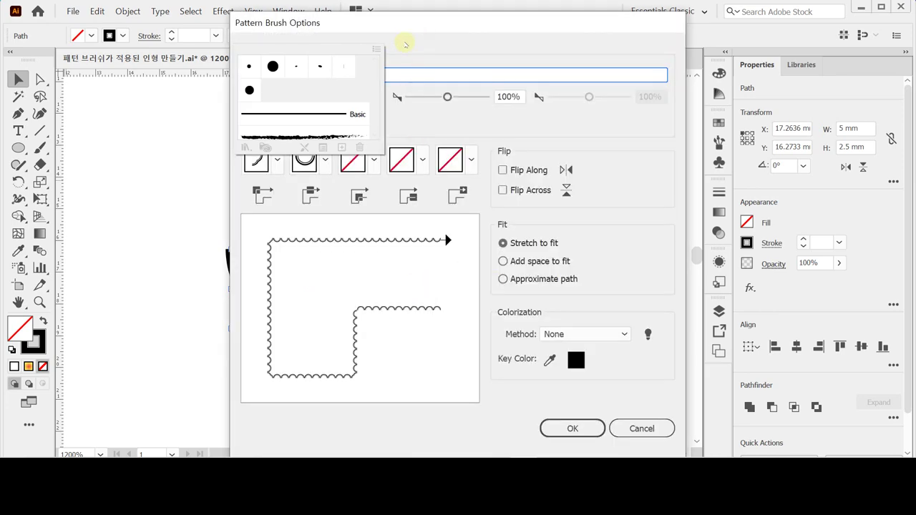
pyautogui.moveTo(417, 22); pyautogui.dragTo(565, 61)
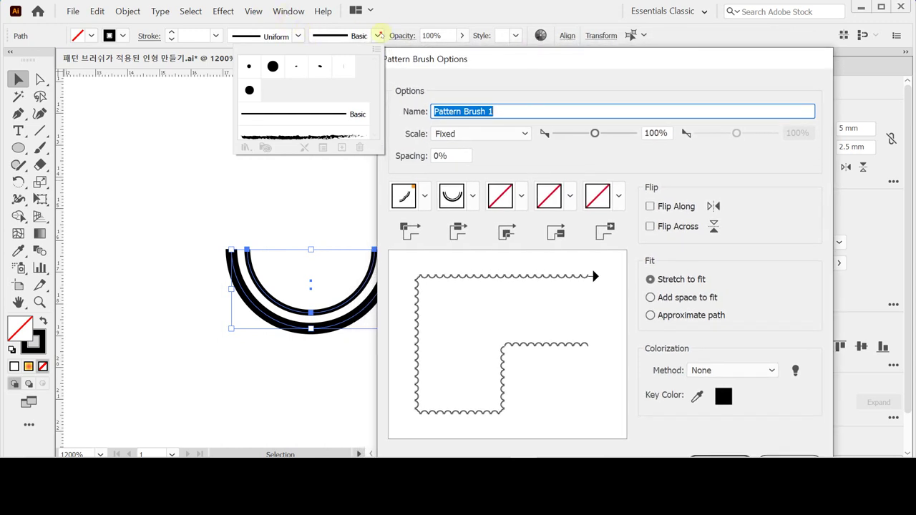
pyautogui.moveTo(467, 58); pyautogui.dragTo(476, 41)
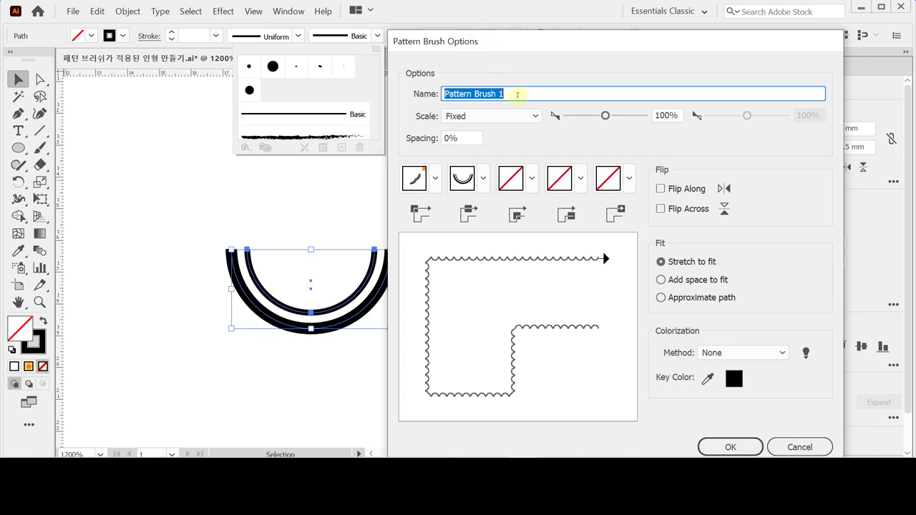
# Create the pattern brush with the name 문양1, colorization method Tints and fit option Add space to fit
pyautogui.write('ㅎㅇ')
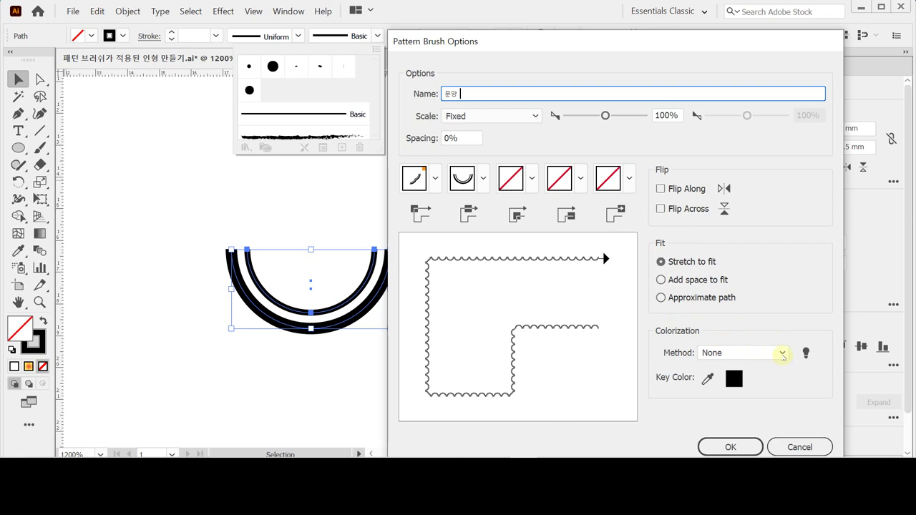
pyautogui.click(782, 354)
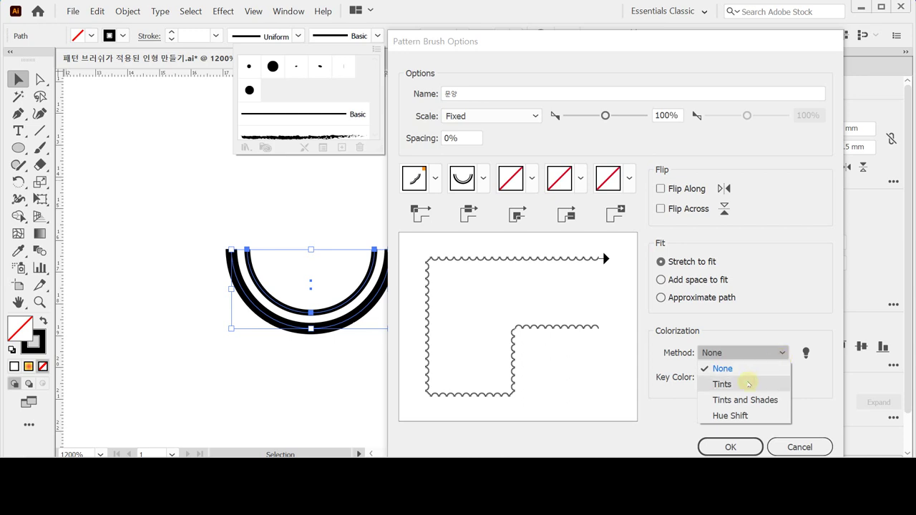
pyautogui.click(748, 384)
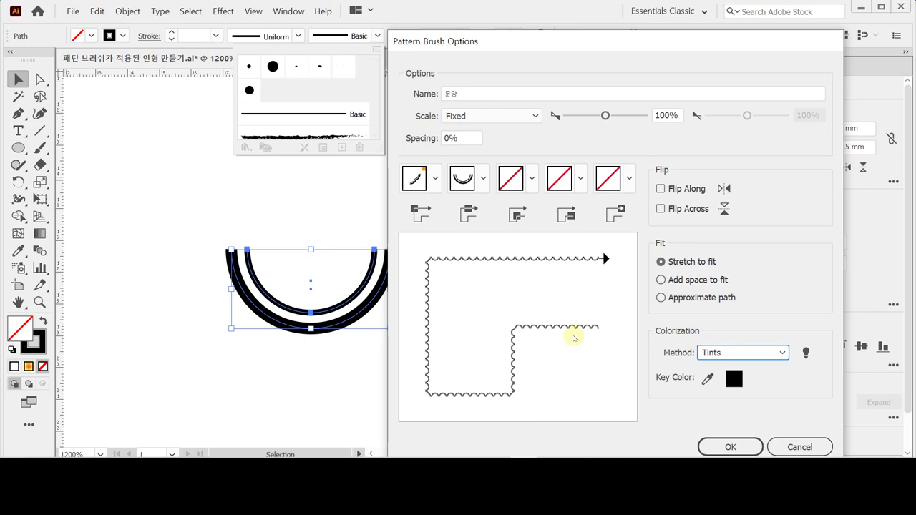
pyautogui.click(750, 444)
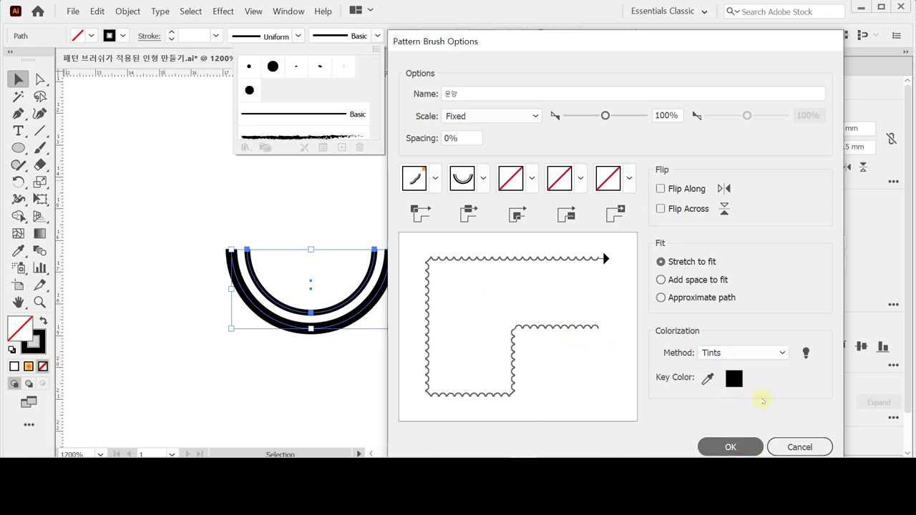
pyautogui.click(719, 283)
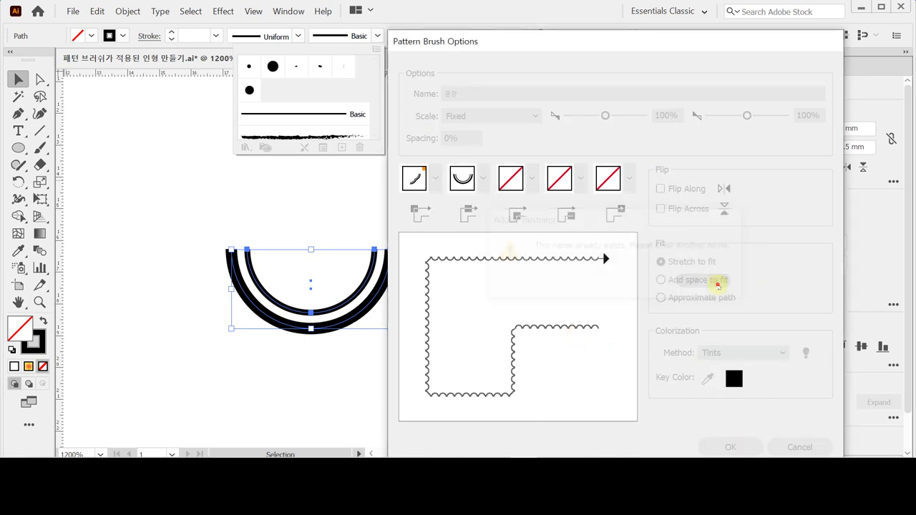
pyautogui.click(490, 95)
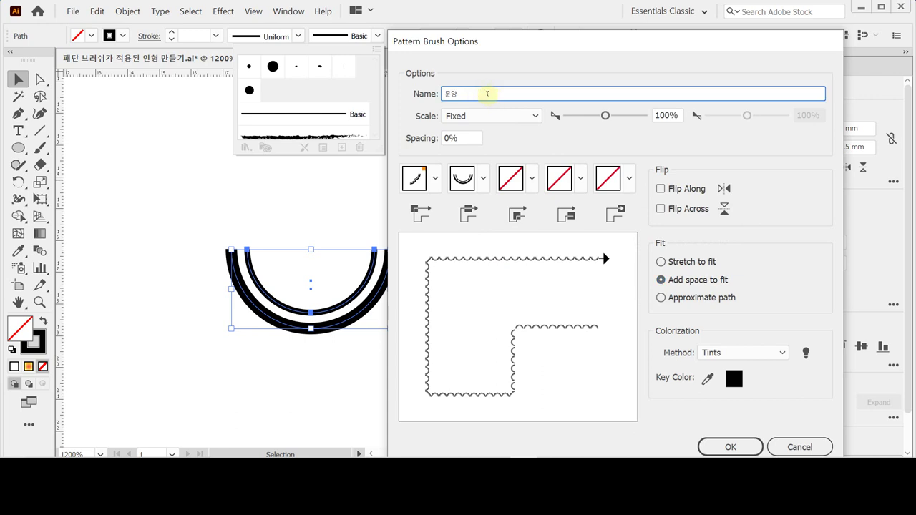
pyautogui.write('1')
pyautogui.click(728, 447)
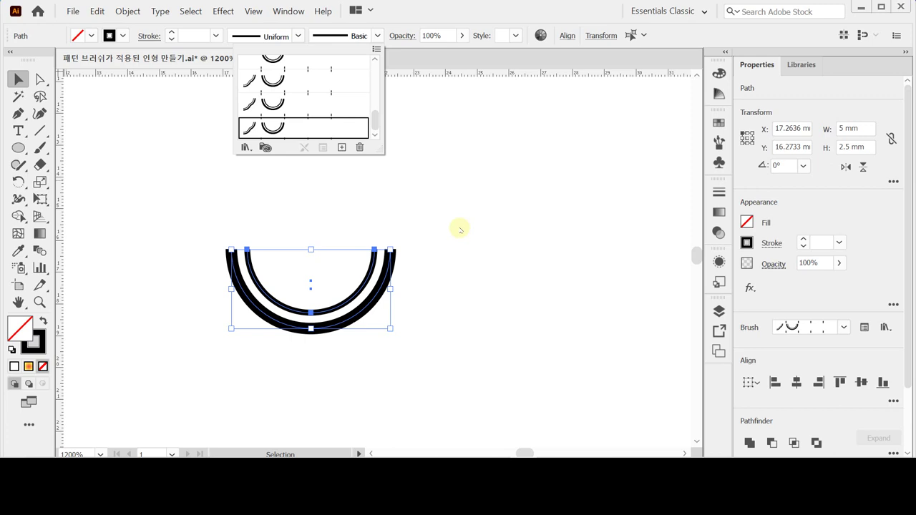
# Delete the two source arcs from the canvas
pyautogui.press('Escape')
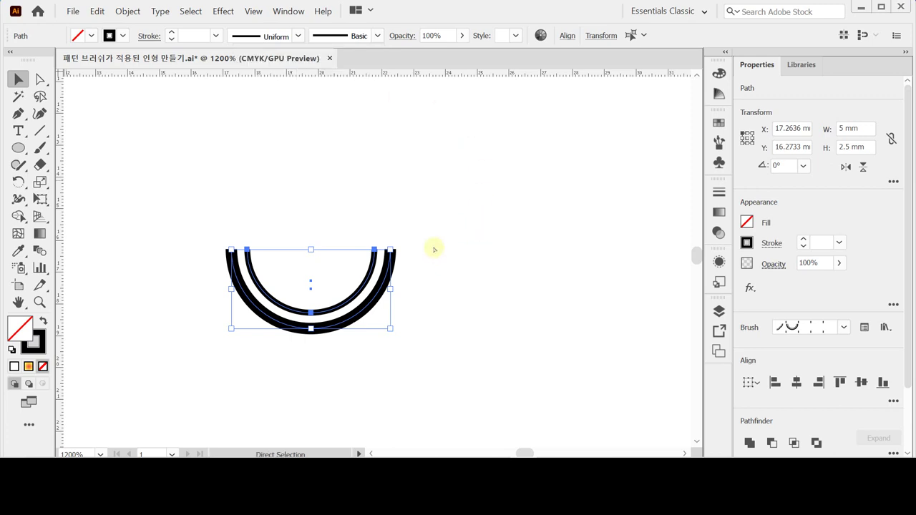
pyautogui.press('Delete')
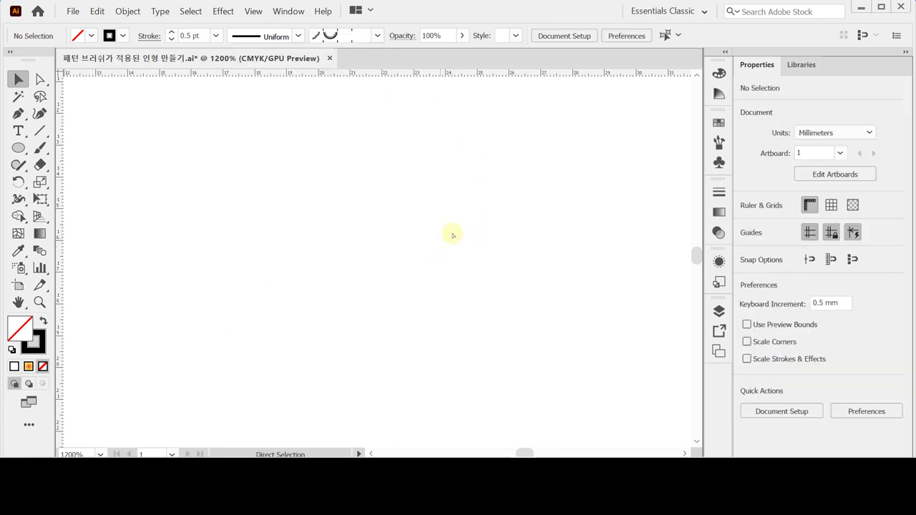
pyautogui.hotkey('ctrl', 's')
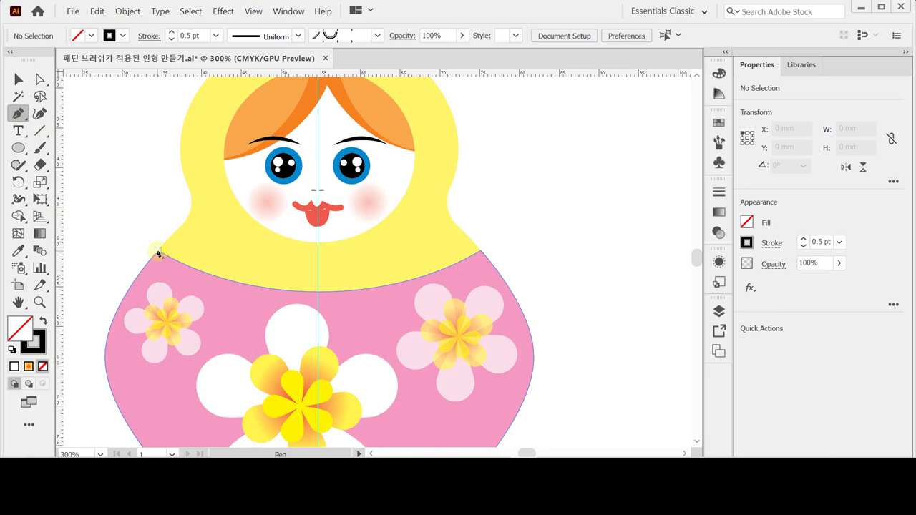
# Draw a curved Pen path along the lower edge of the yellow headscarf, from the left corner through the centre guide to the right corner
pyautogui.click(158, 253)
pyautogui.click(319, 292)
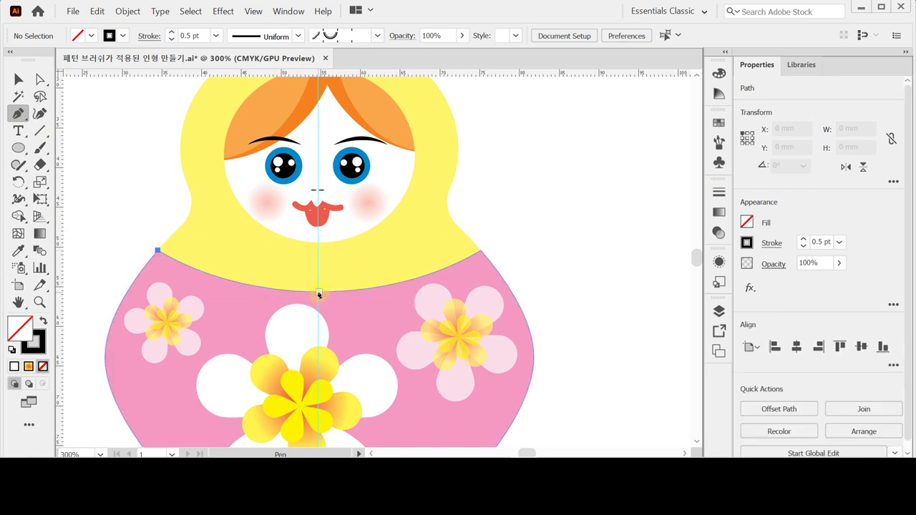
pyautogui.moveTo(346, 292); pyautogui.dragTo(431, 286)
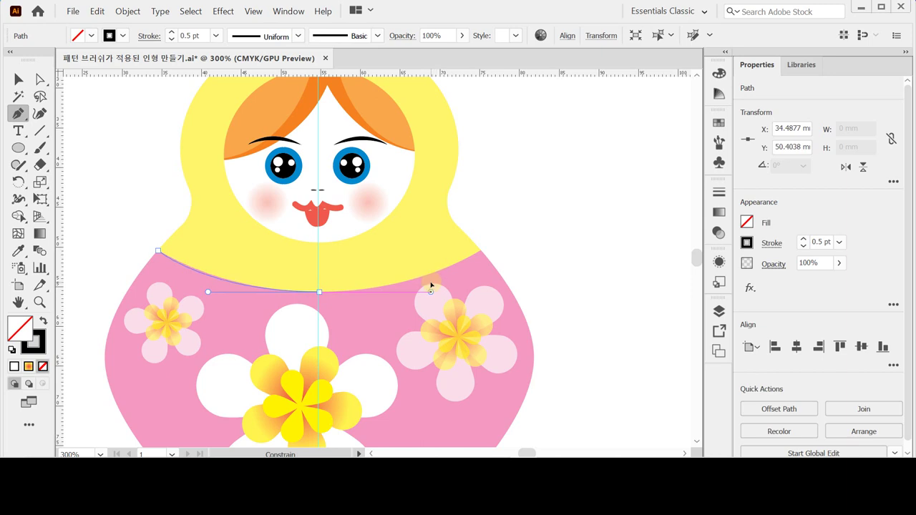
pyautogui.moveTo(431, 286); pyautogui.dragTo(429, 288)
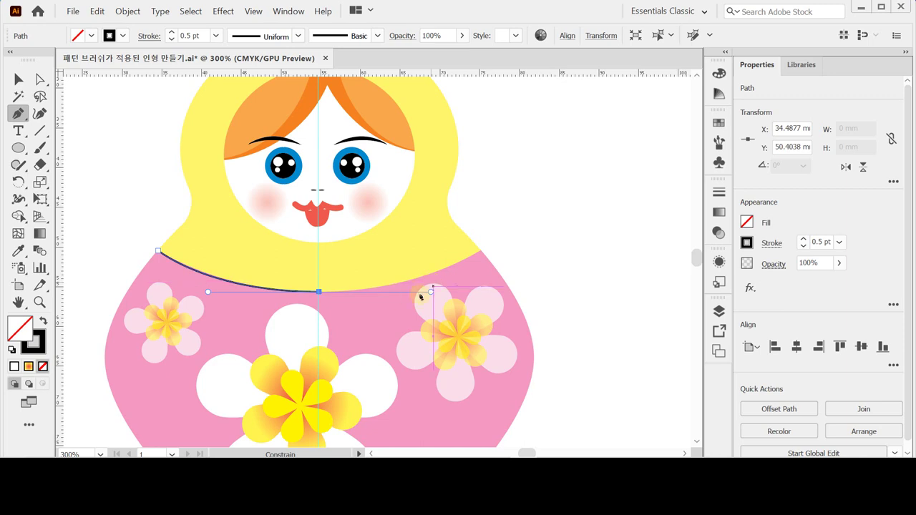
pyautogui.click(481, 252)
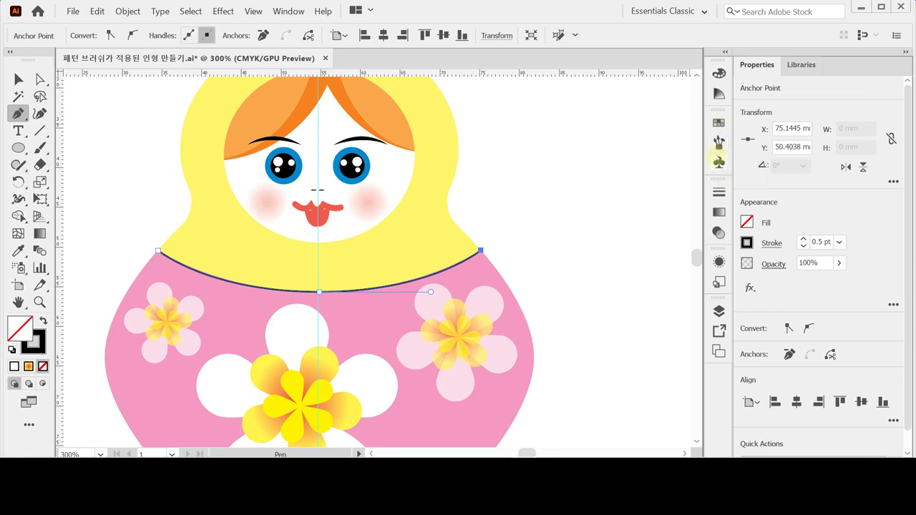
# Apply the new double-arc pattern brush to the curved neckline path
pyautogui.click(719, 148)
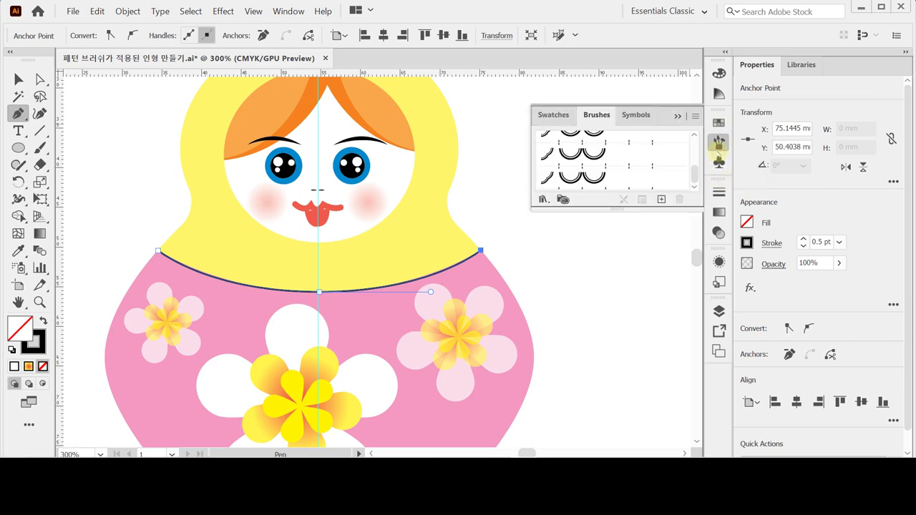
pyautogui.click(593, 181)
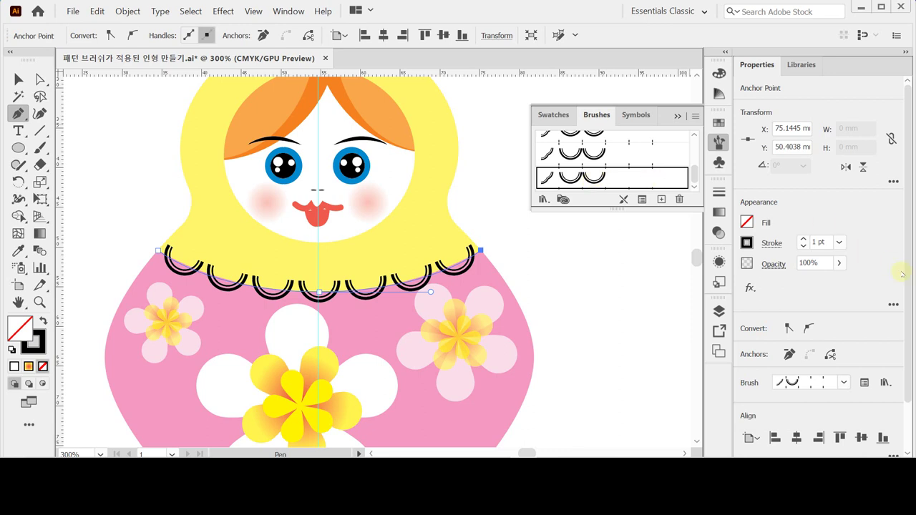
pyautogui.click(840, 243)
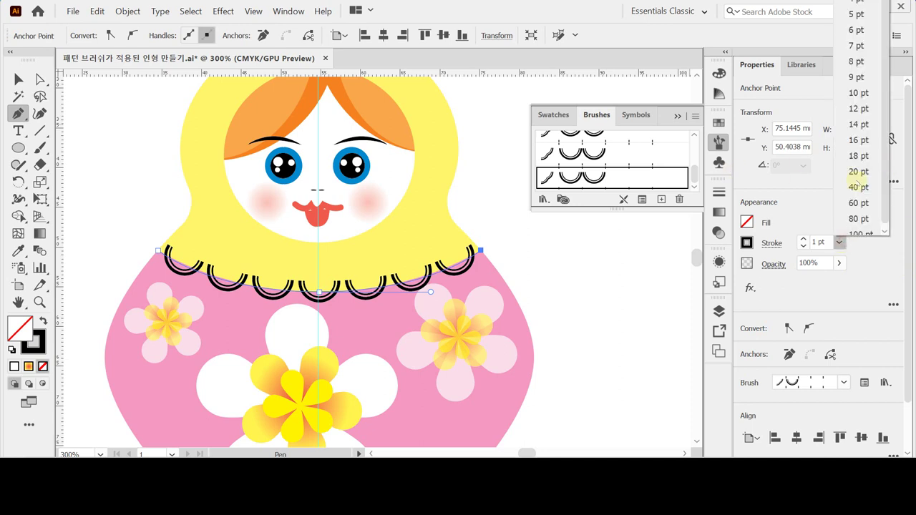
pyautogui.click(809, 204)
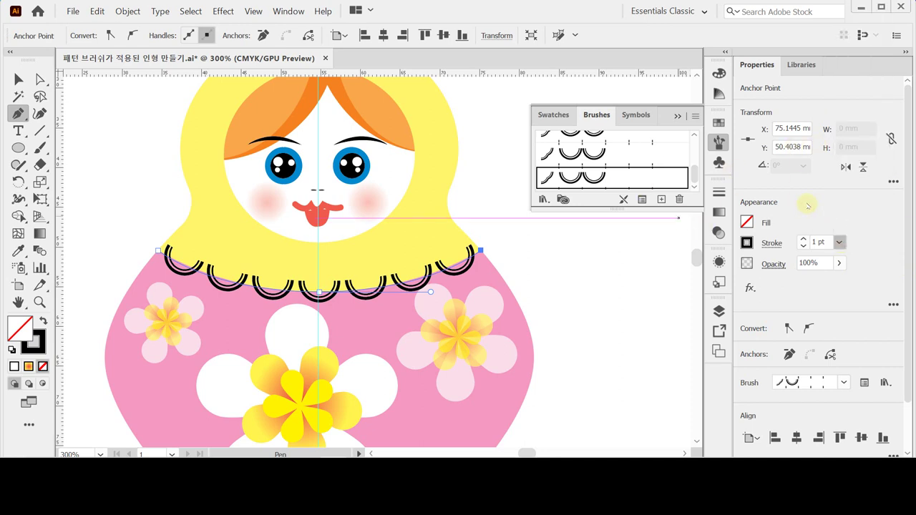
# Set the scalloped neckline trim's stroke color to C 0, M 100, Y 100, K 20
pyautogui.click(746, 243)
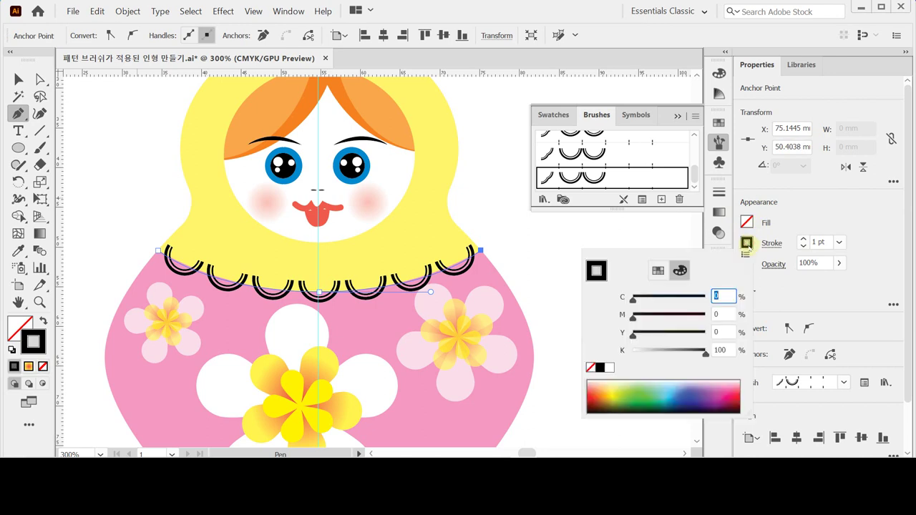
pyautogui.click(747, 244)
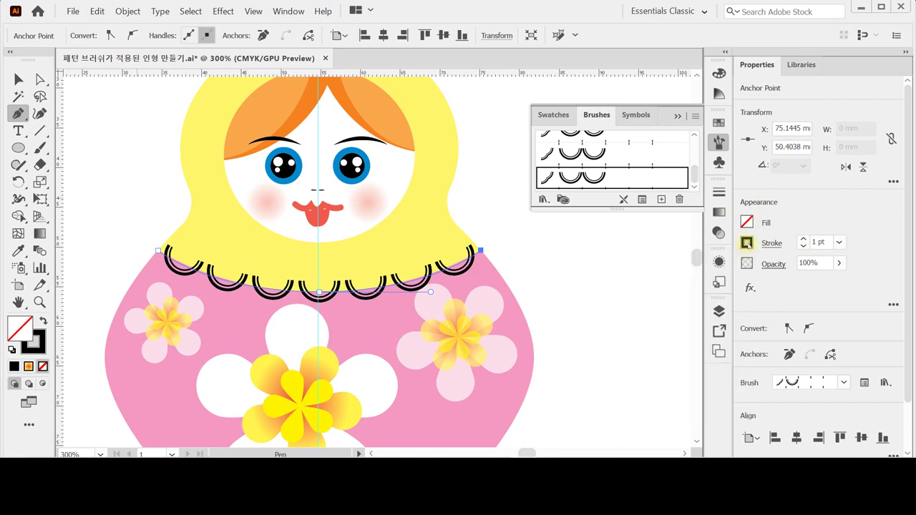
pyautogui.click(746, 244)
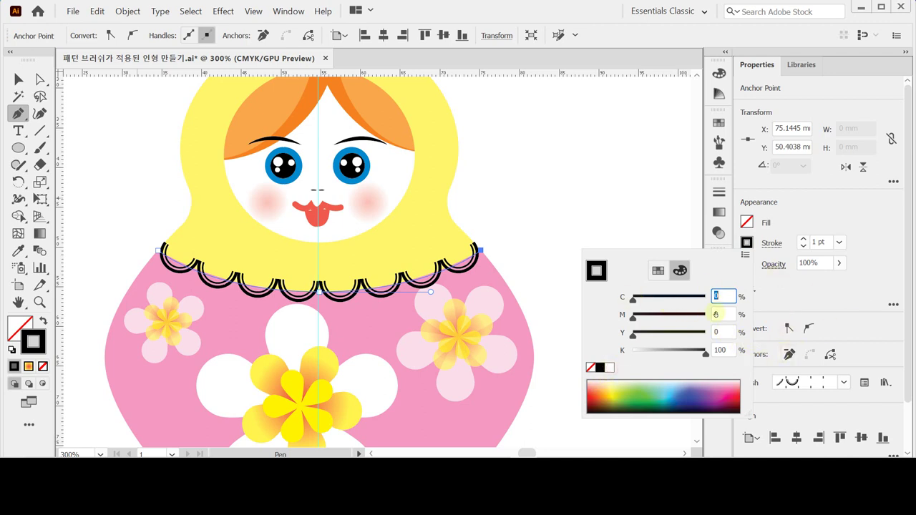
pyautogui.click(610, 368)
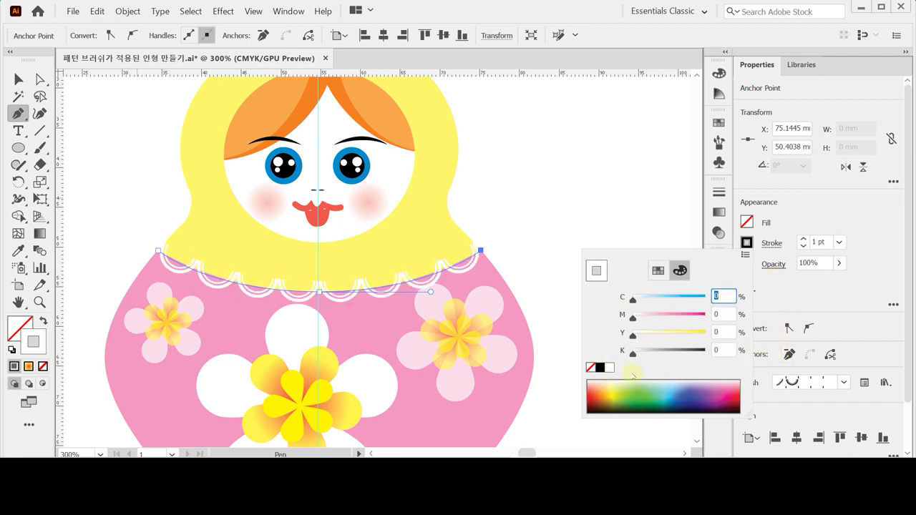
pyautogui.click(725, 314)
pyautogui.write('100')
pyautogui.press('Tab')
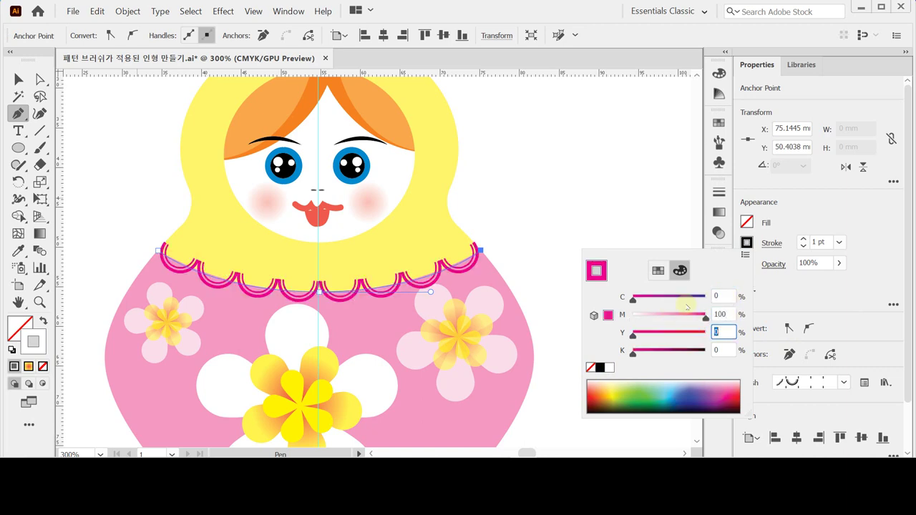
pyautogui.write('100')
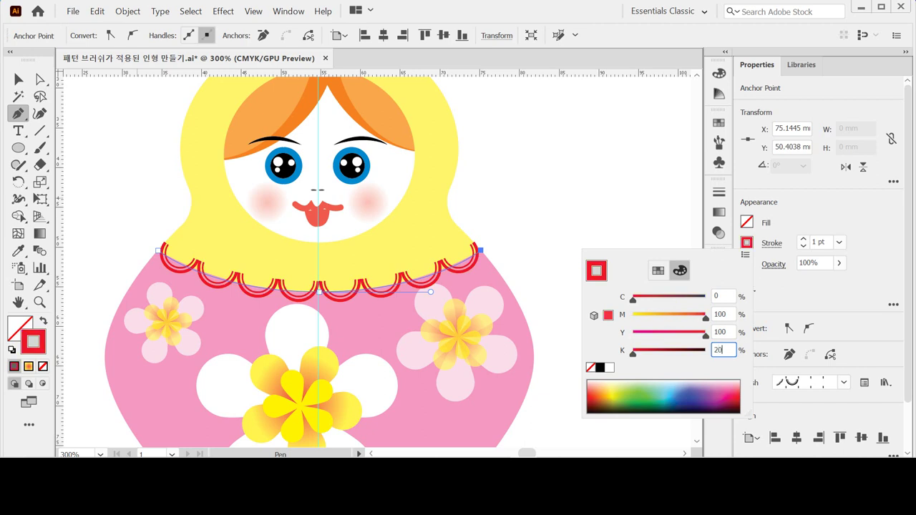
pyautogui.press('Return')
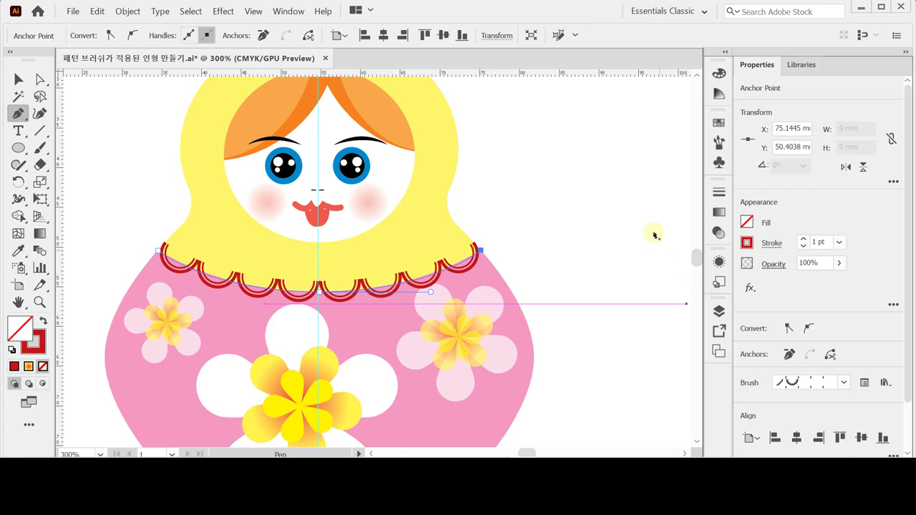
# Deselect the neckline trim and save the document
pyautogui.keyDown('ctrl'); pyautogui.click(630, 220); pyautogui.keyUp('ctrl')
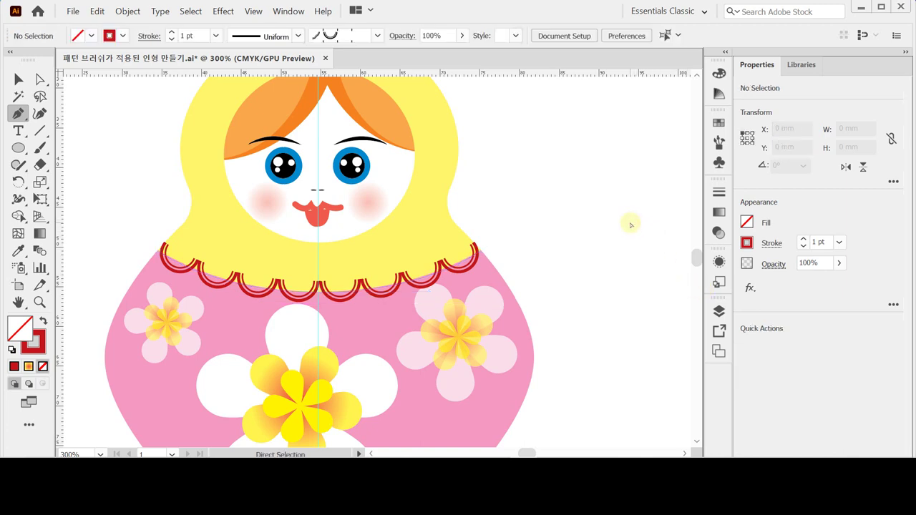
pyautogui.hotkey('ctrl', 's')
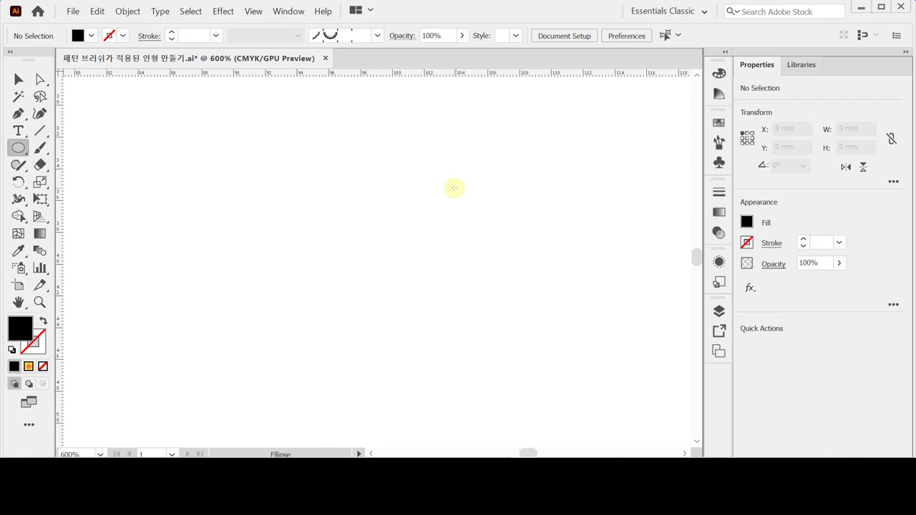
# Draw a 4.5 mm by 4.5 mm black circle on the empty canvas beside the doll
pyautogui.click(360, 172)
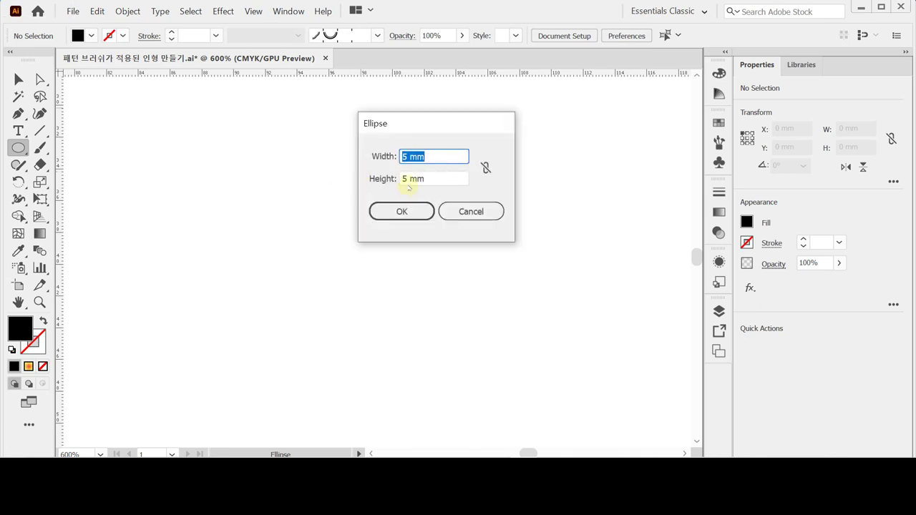
pyautogui.write('4.5')
pyautogui.press('Tab')
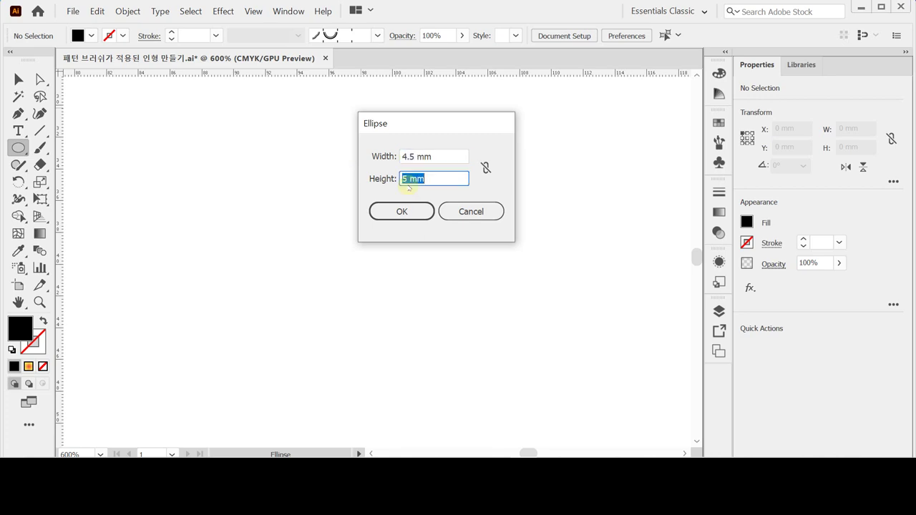
pyautogui.write('4.5')
pyautogui.press('Tab')
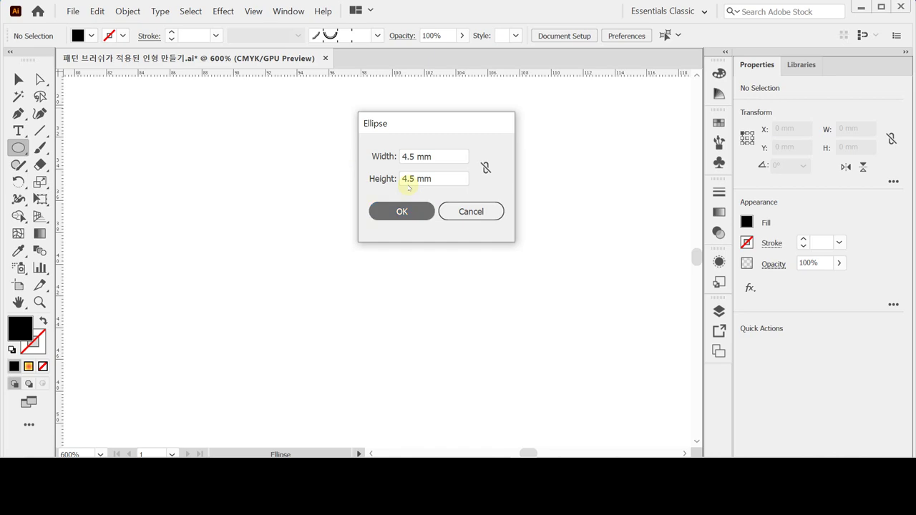
pyautogui.press('Return')
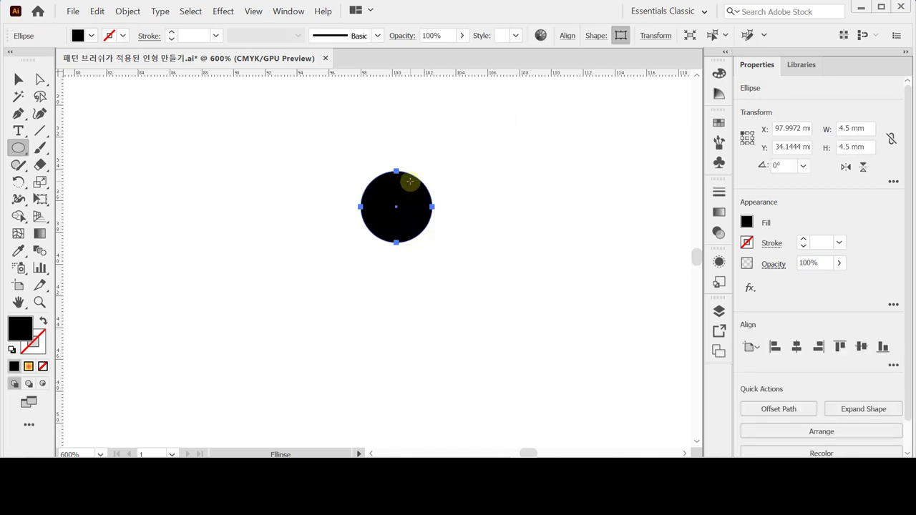
# Draw a 1 mm by 1 mm circle inside the upper-left part of the black circle
pyautogui.click(374, 192)
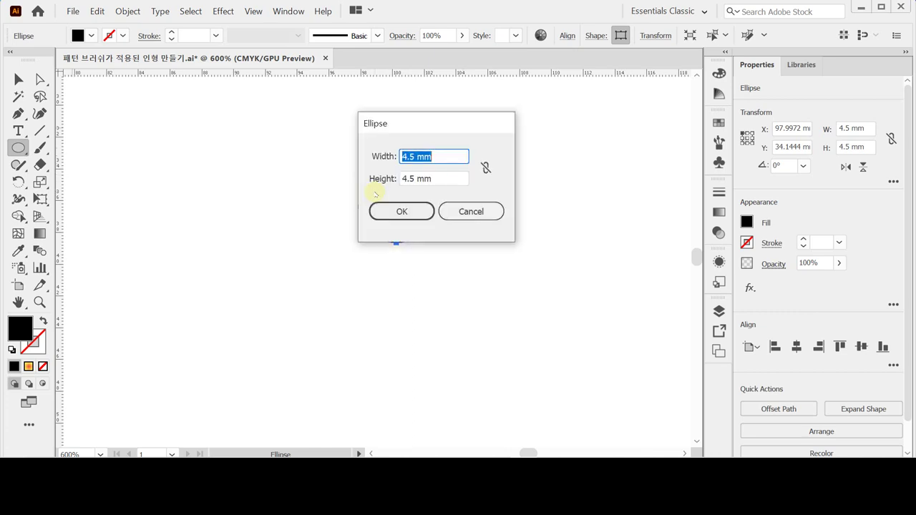
pyautogui.write('1')
pyautogui.press('Tab')
pyautogui.write('1')
pyautogui.press('Return')
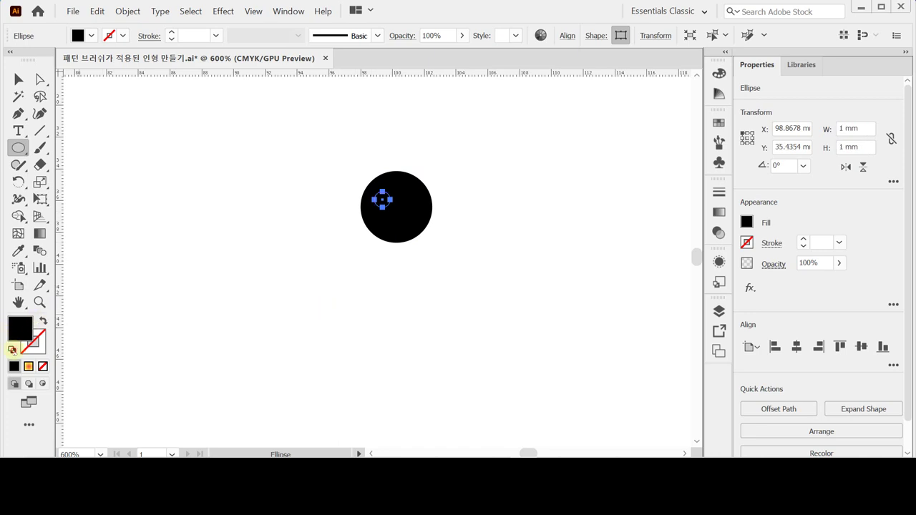
# Fill the small circle with white, without a stroke, and nudge it up 0.5 mm as a highlight
pyautogui.click(12, 349)
pyautogui.click(14, 367)
pyautogui.click(42, 366)
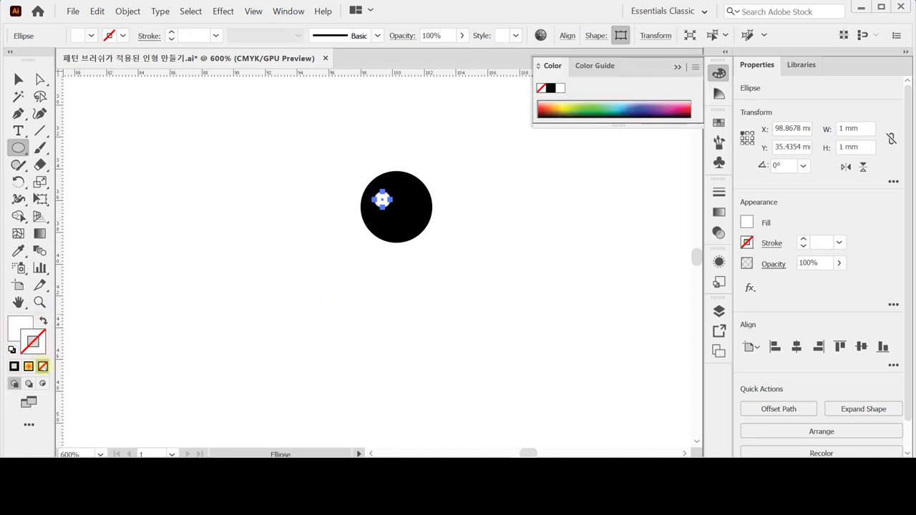
pyautogui.click(15, 331)
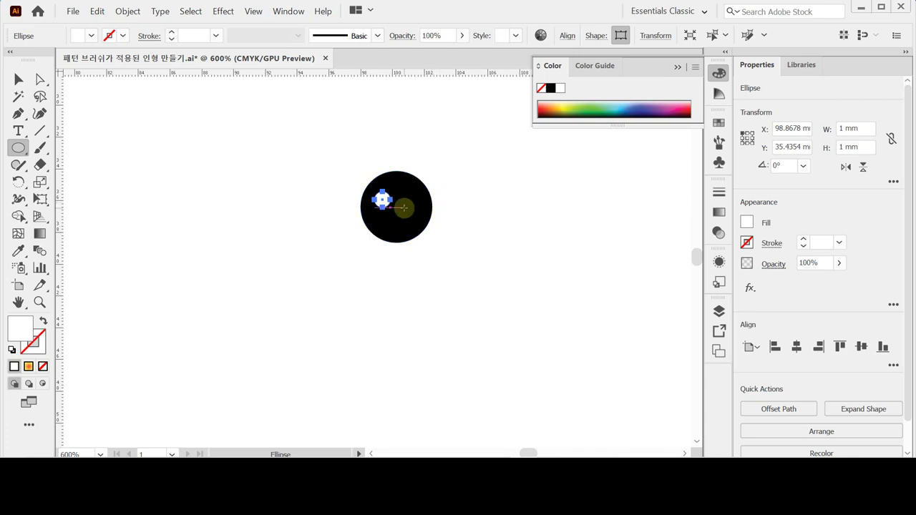
pyautogui.press('Up')
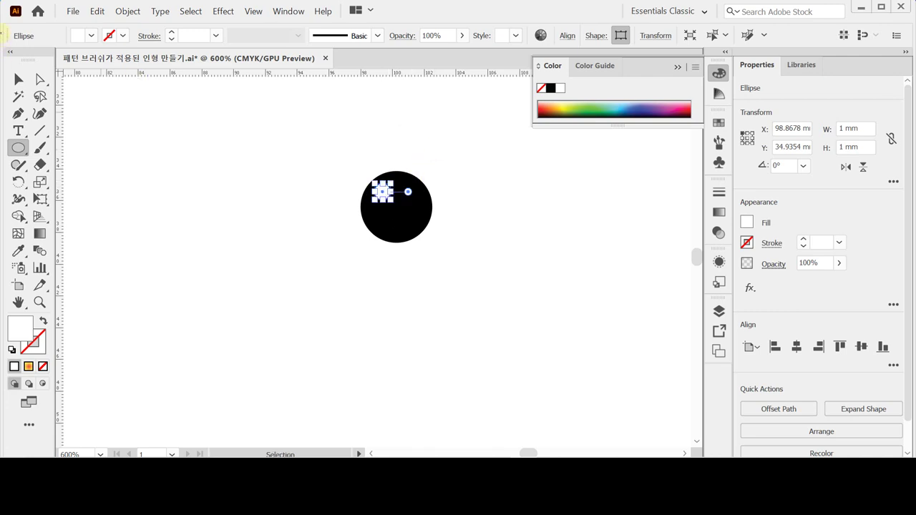
# Select both circles and start a new Pattern Brush from them
pyautogui.moveTo(319, 148); pyautogui.dragTo(490, 278)
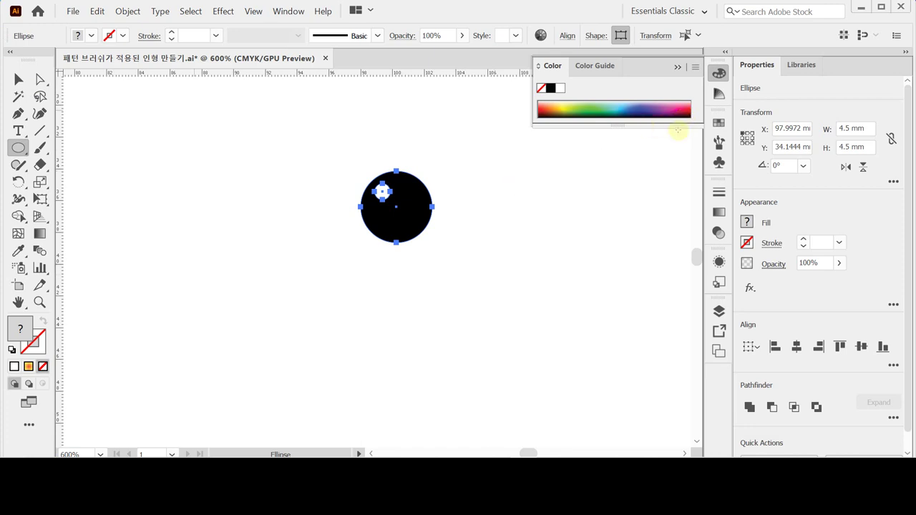
pyautogui.click(719, 73)
pyautogui.click(719, 143)
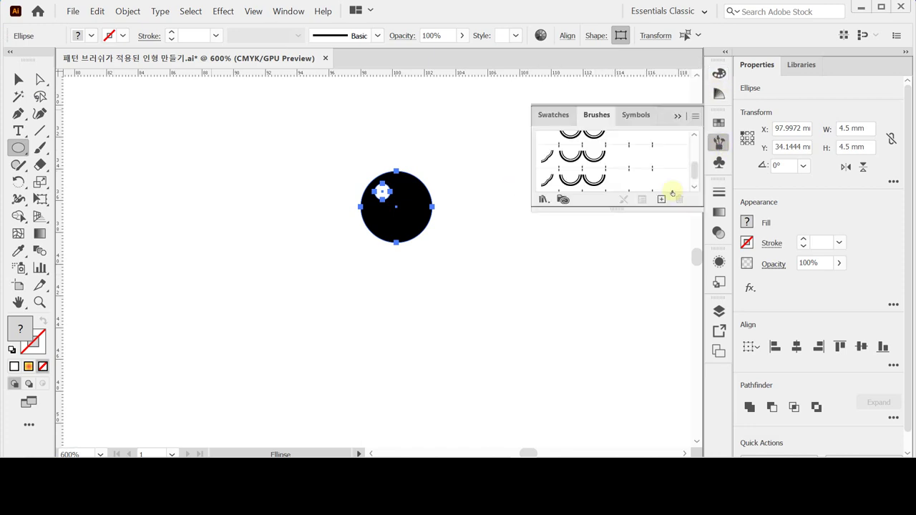
pyautogui.click(660, 199)
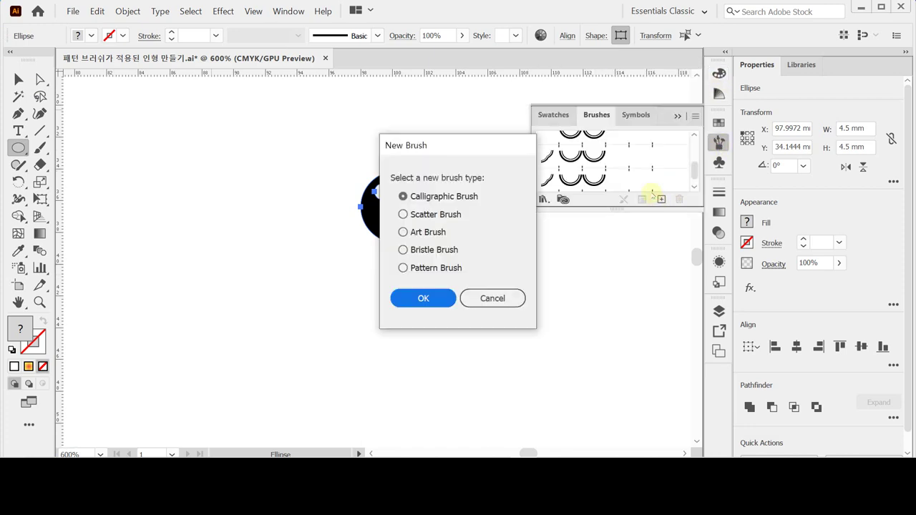
pyautogui.click(437, 261)
pyautogui.click(438, 266)
pyautogui.click(433, 299)
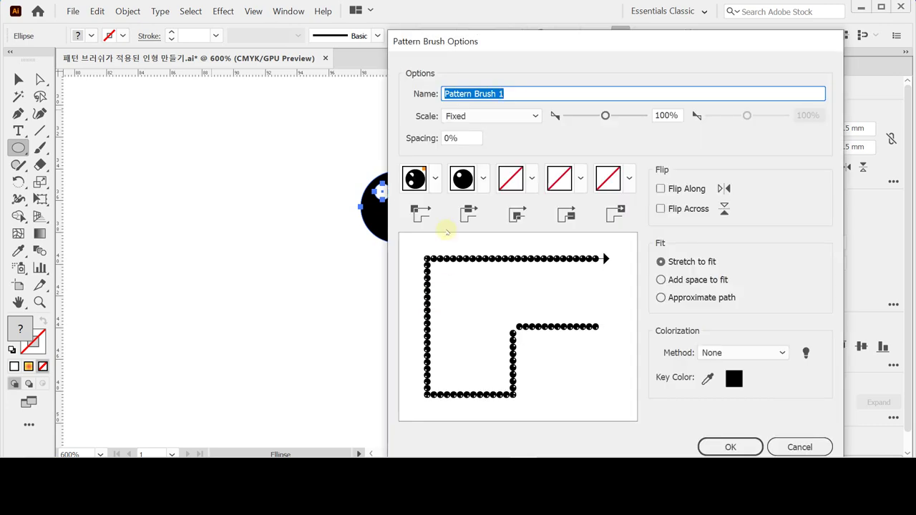
# Name the pattern brush 원형1, set its colorization method to Tints, and create it
pyautogui.write('ㄹ')
pyautogui.write('원형')
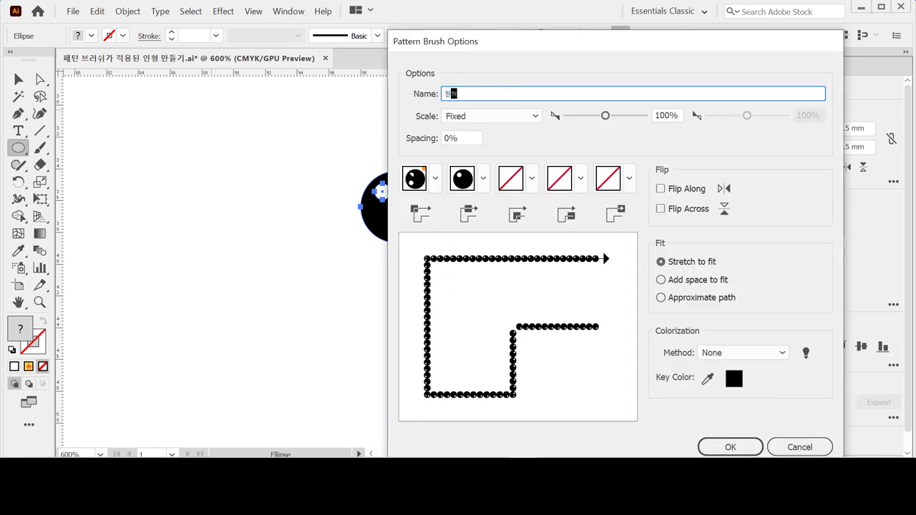
pyautogui.write('1')
pyautogui.click(766, 353)
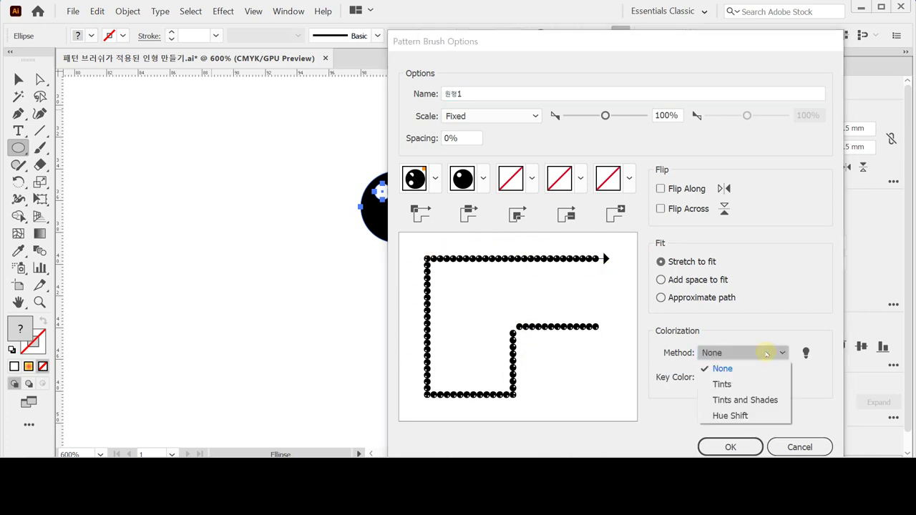
pyautogui.click(744, 384)
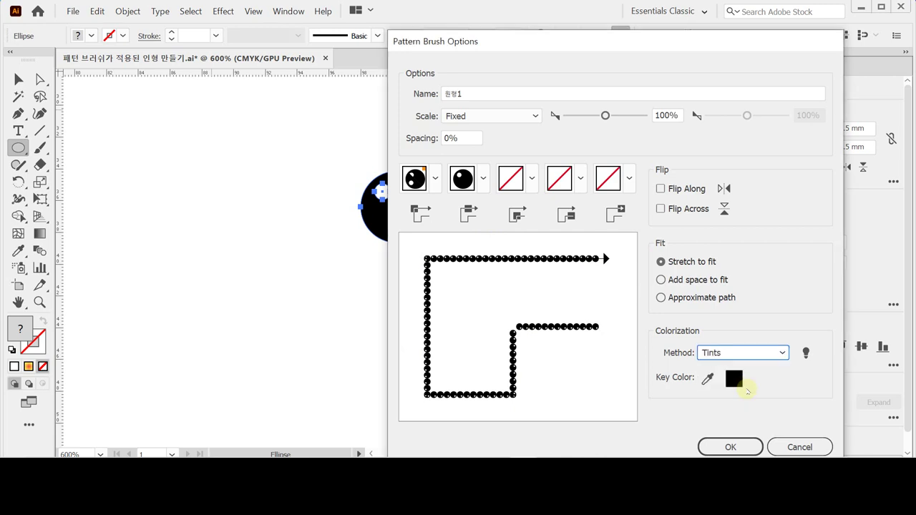
pyautogui.click(730, 447)
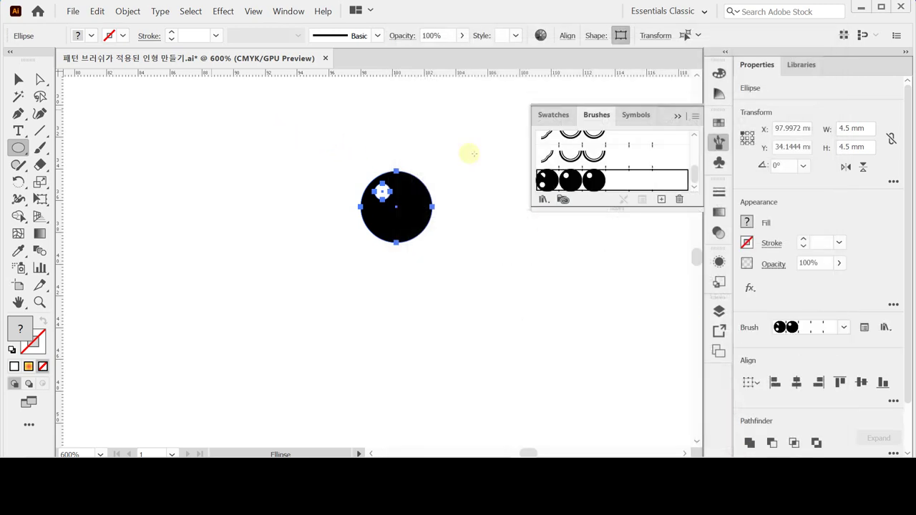
# Delete the two source circles from the canvas and collapse the brush list
pyautogui.click(580, 180)
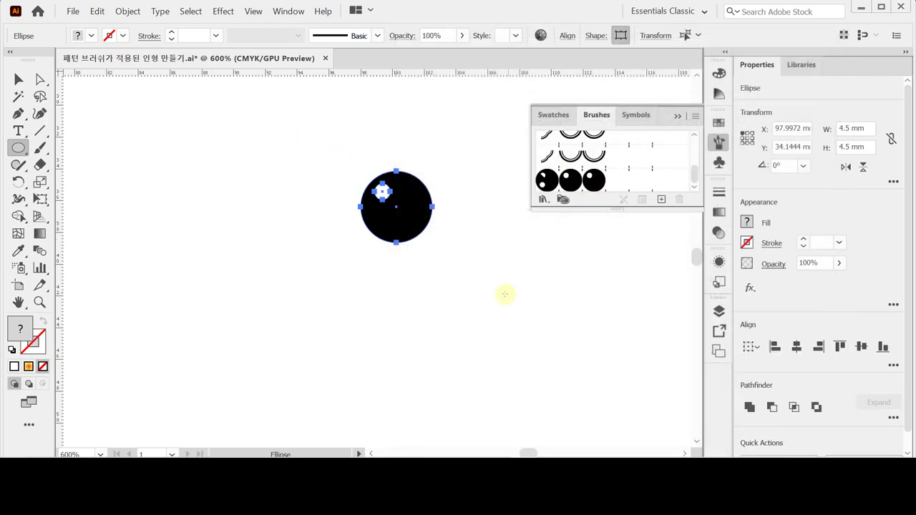
pyautogui.press('v')
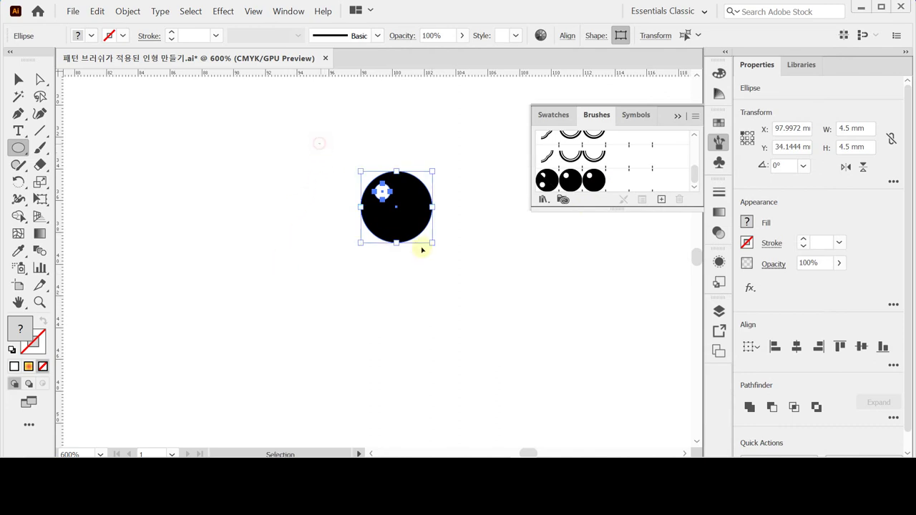
pyautogui.press('l')
pyautogui.press('Delete')
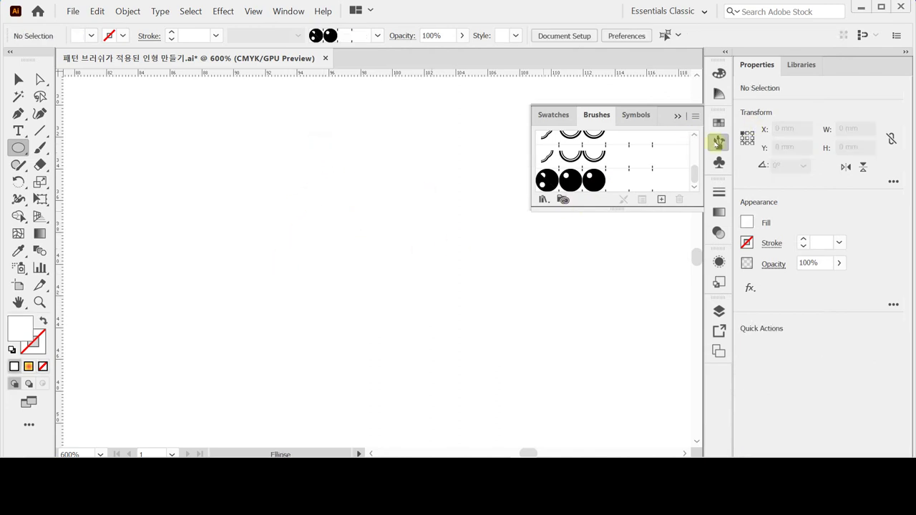
pyautogui.click(717, 143)
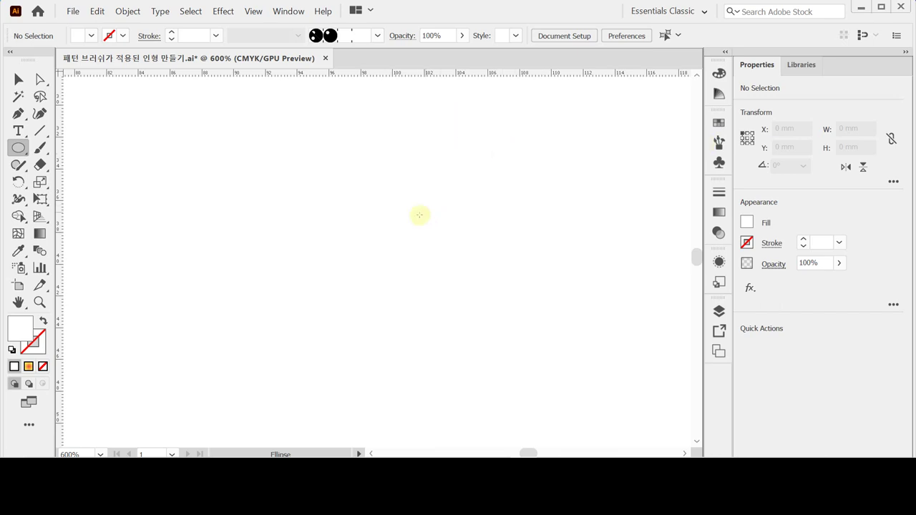
# Draw a 25 mm by 23 mm ellipse over the doll's face, centred on the vertical guide
pyautogui.press('space')
pyautogui.click(260, 257)
pyautogui.moveTo(442, 196); pyautogui.dragTo(445, 251)
pyautogui.scroll(-1, 443, 250)
pyautogui.scroll(-1, 412, 245)
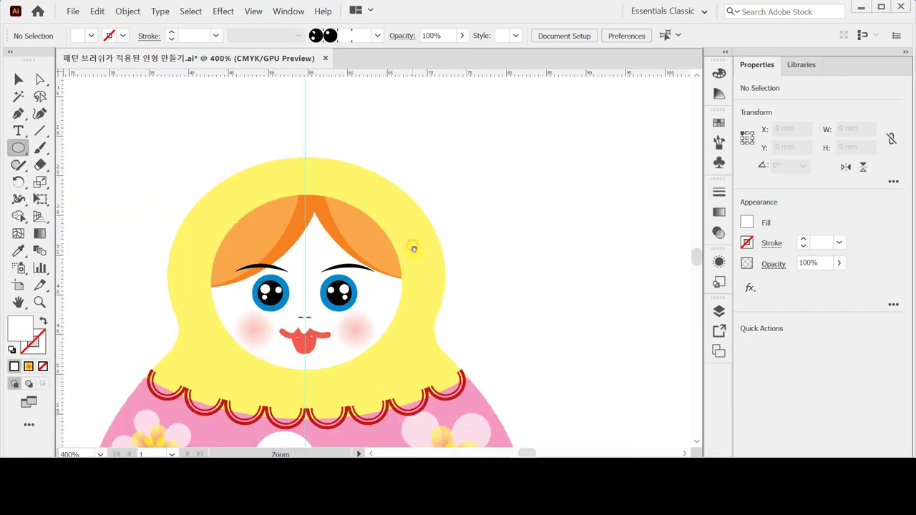
pyautogui.moveTo(394, 217); pyautogui.dragTo(390, 185)
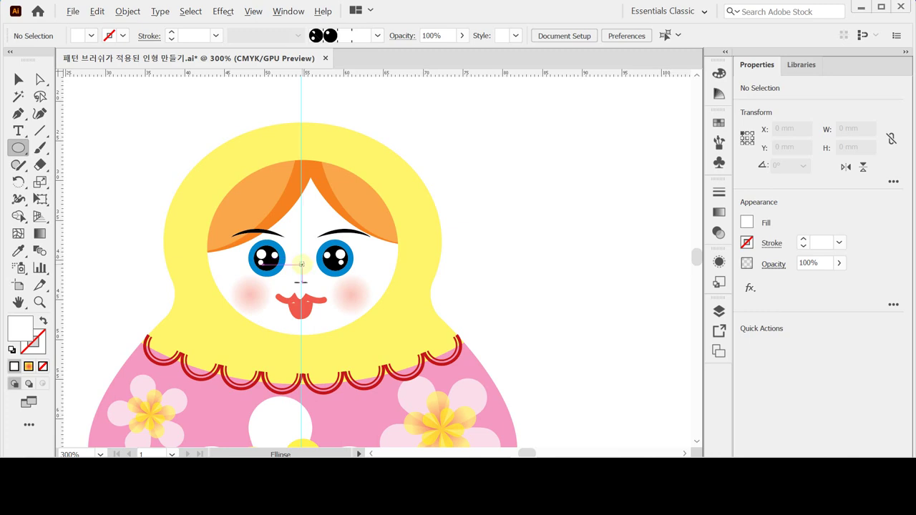
pyautogui.click(301, 265)
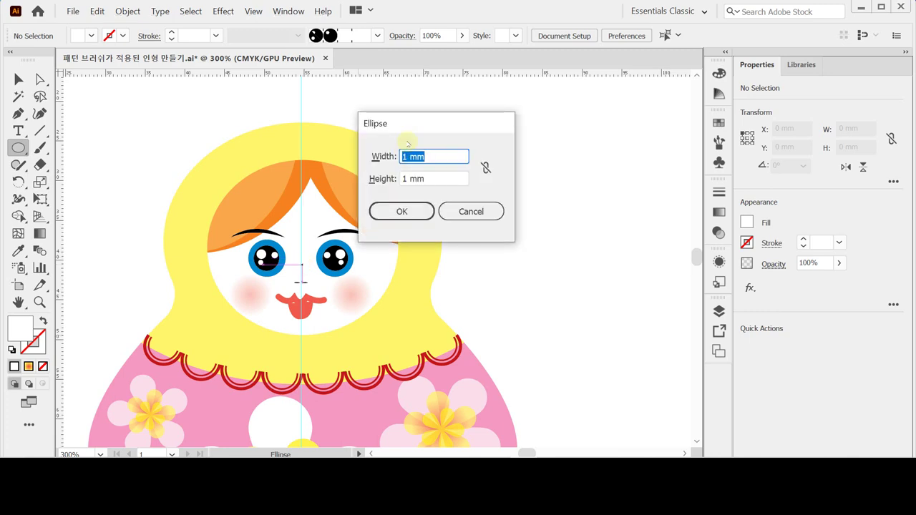
pyautogui.write('25')
pyautogui.press('Tab')
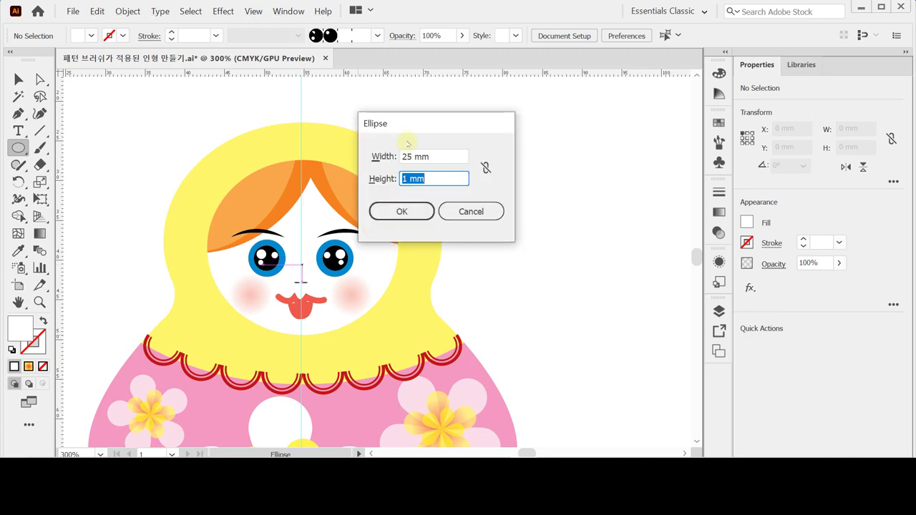
pyautogui.write('23')
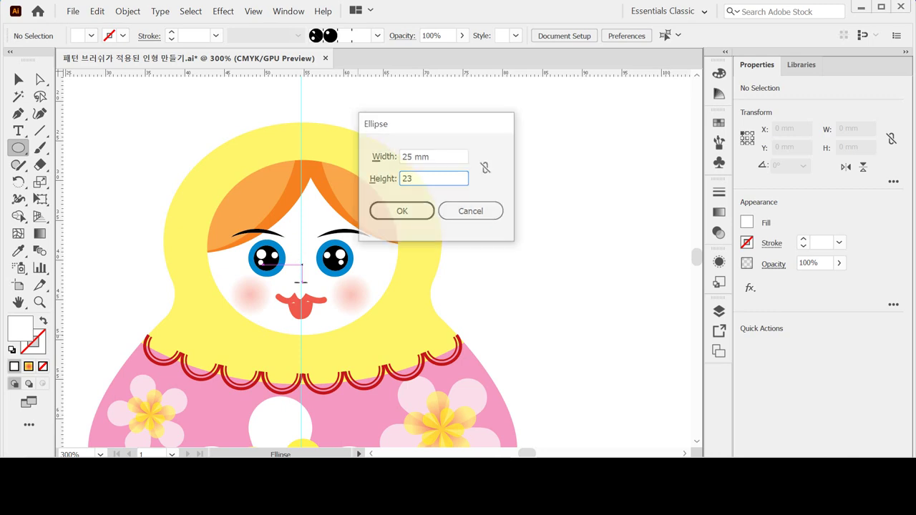
pyautogui.press('Return')
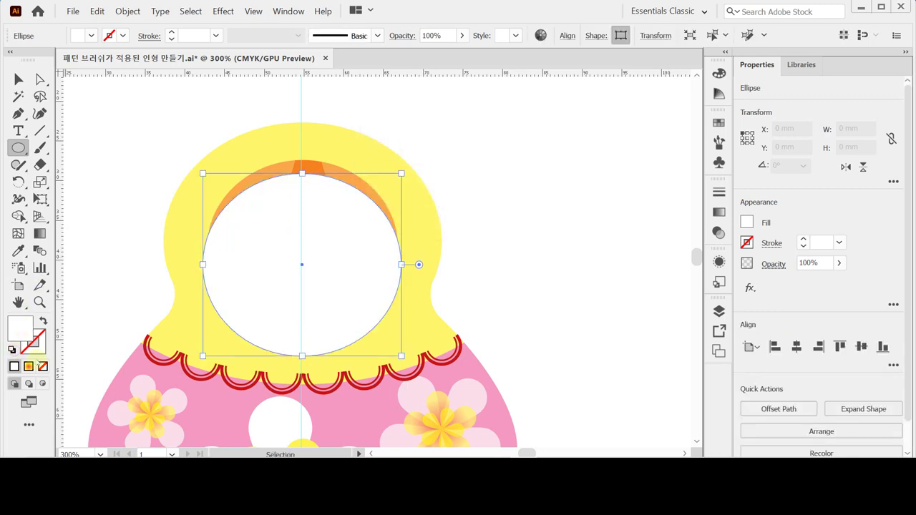
# Give the face ellipse no fill and a 1 pt black stroke
pyautogui.click(12, 350)
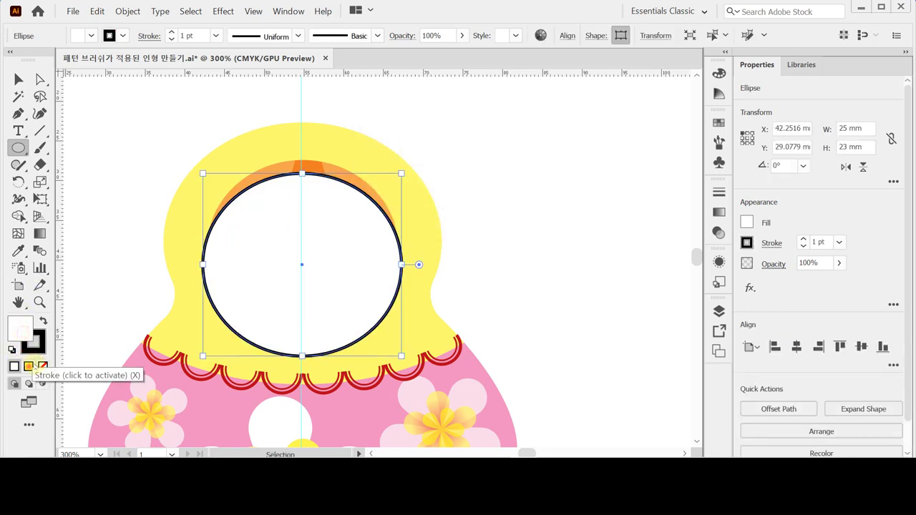
pyautogui.press('/')
pyautogui.click(40, 350)
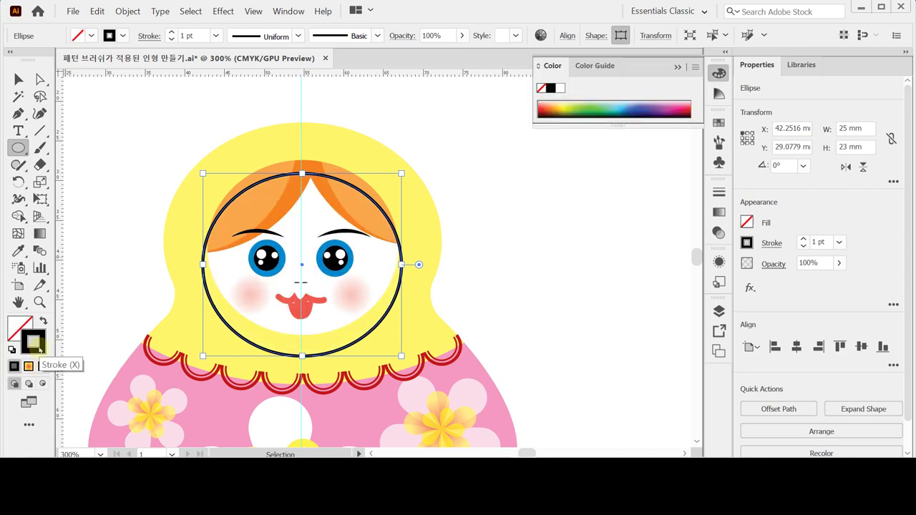
# Nudge the outlined ellipse up 2 mm so that it frames the face opening evenly
pyautogui.press('Up')
pyautogui.press('Up')
pyautogui.press('Up')
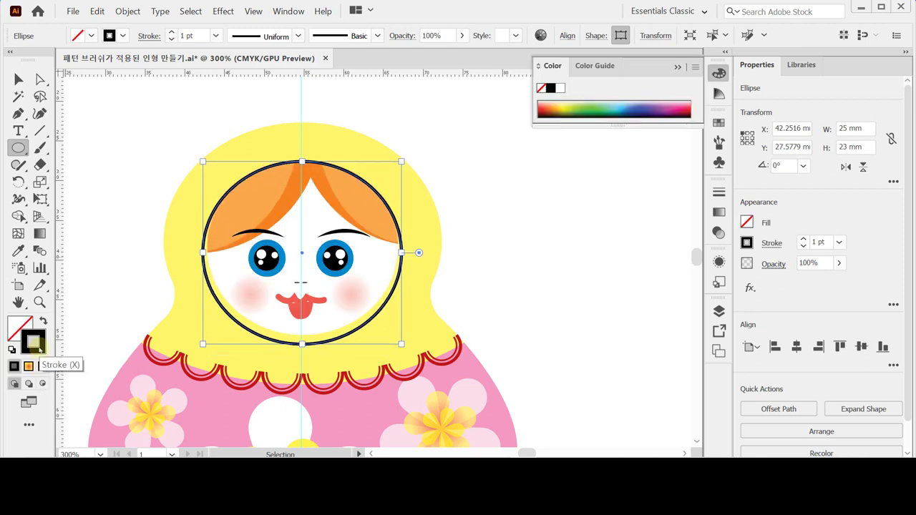
pyautogui.press('Up')
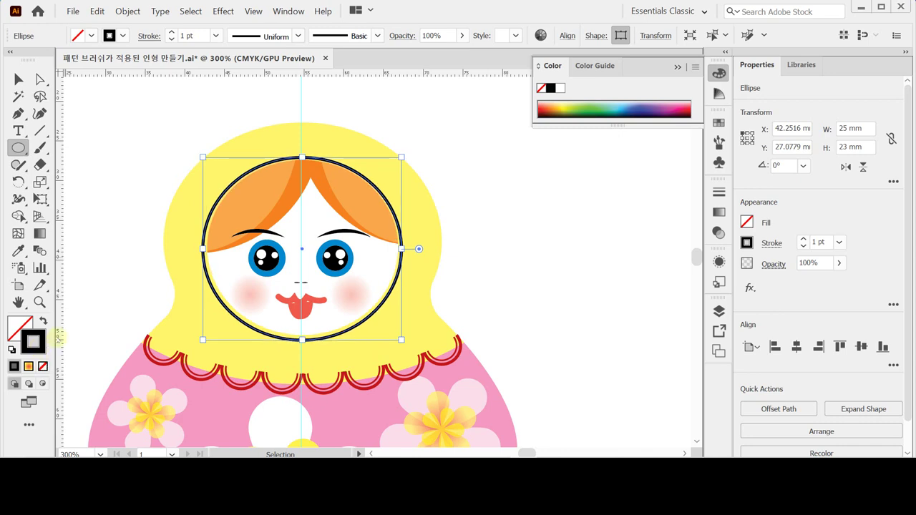
pyautogui.press('l')
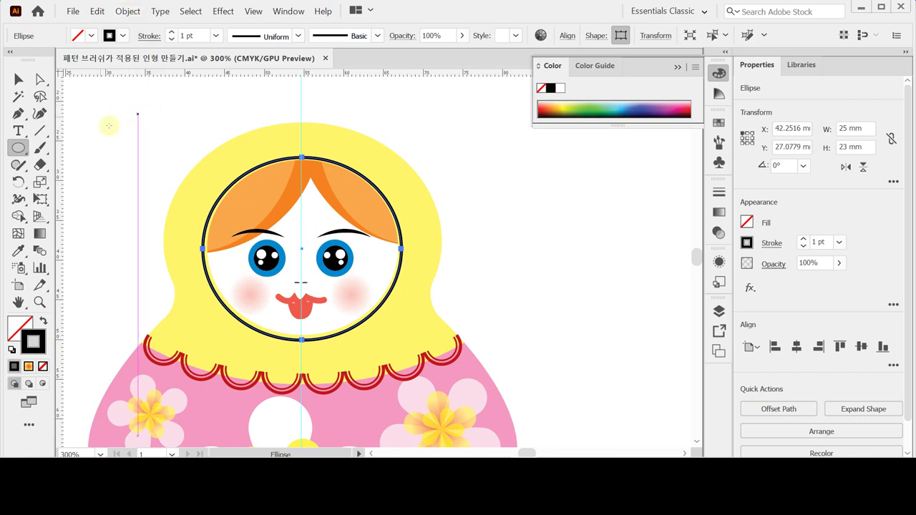
pyautogui.press('ctrl')
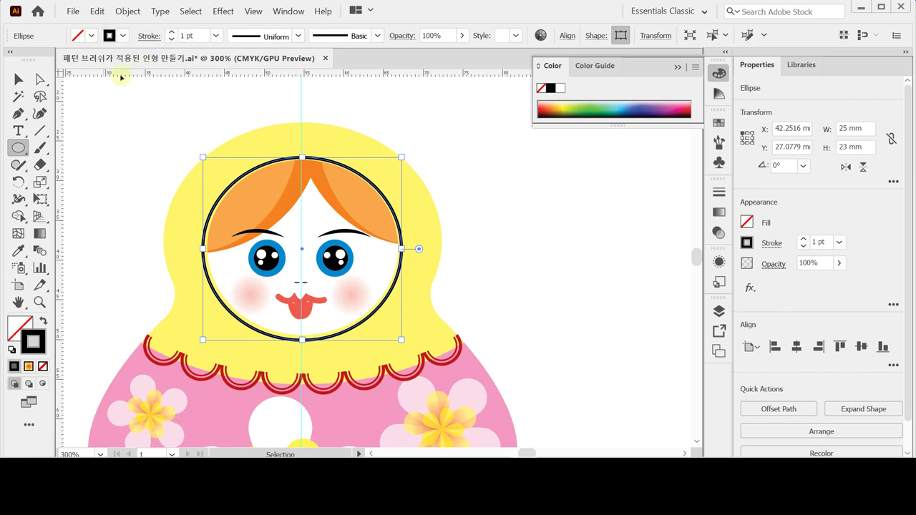
pyautogui.click(40, 79)
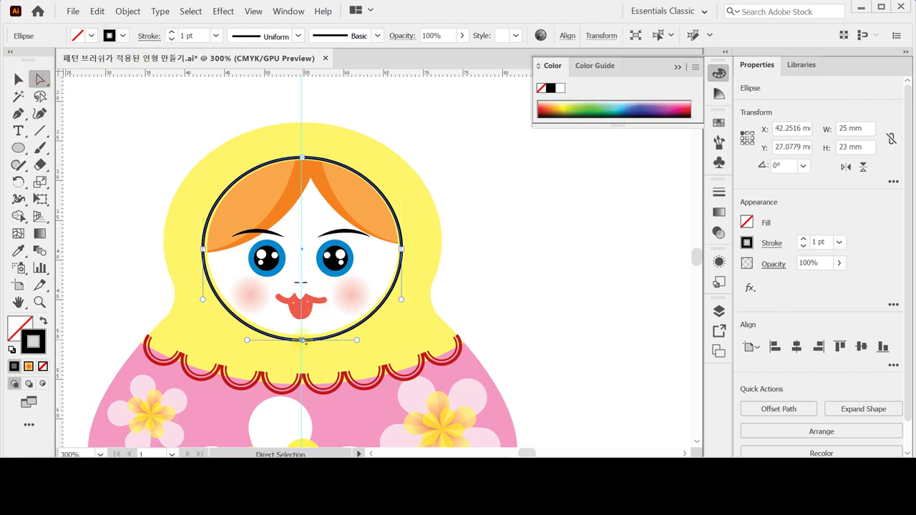
pyautogui.click(301, 341)
pyautogui.press('Delete')
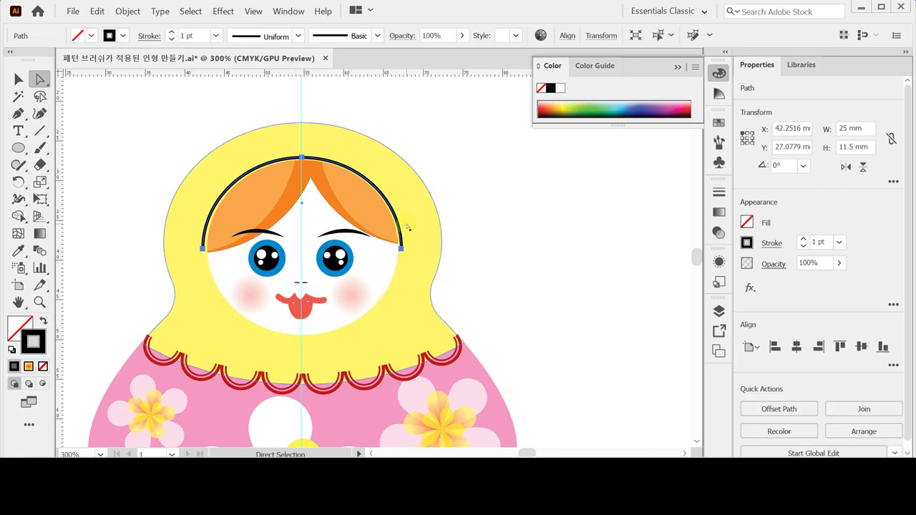
pyautogui.hotkey('ctrl', 'z')
pyautogui.hotkey('ctrl', 'z')
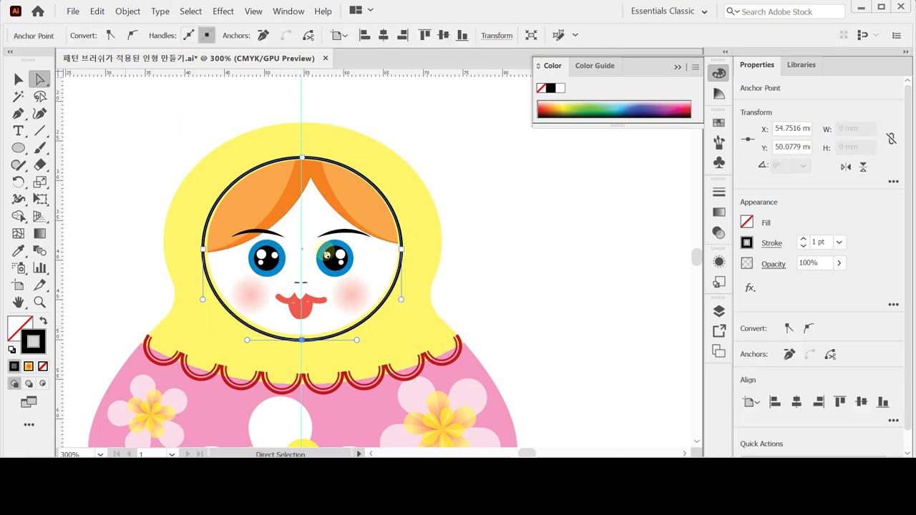
pyautogui.press('ctrl')
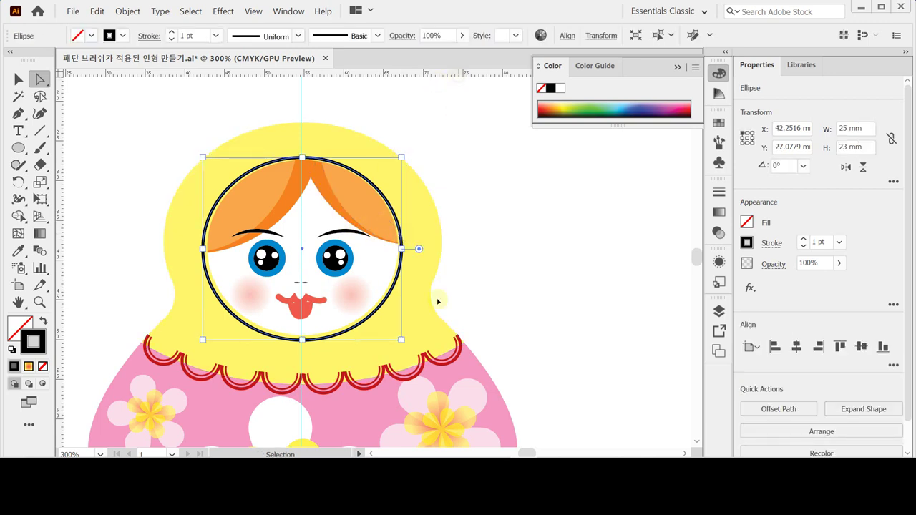
# Add anchor points between the face ellipse's existing ones, and delete its lowest anchor point to leave an open arc
pyautogui.click(126, 12)
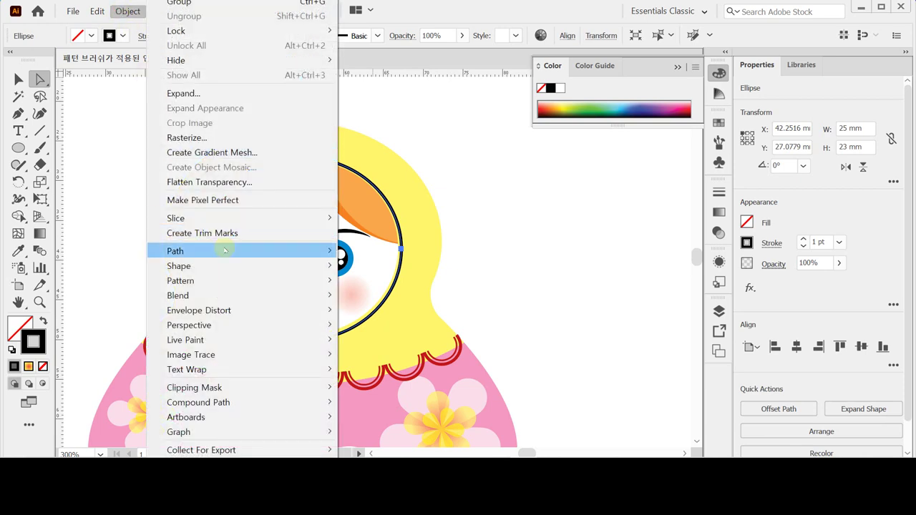
pyautogui.moveTo(228, 254)
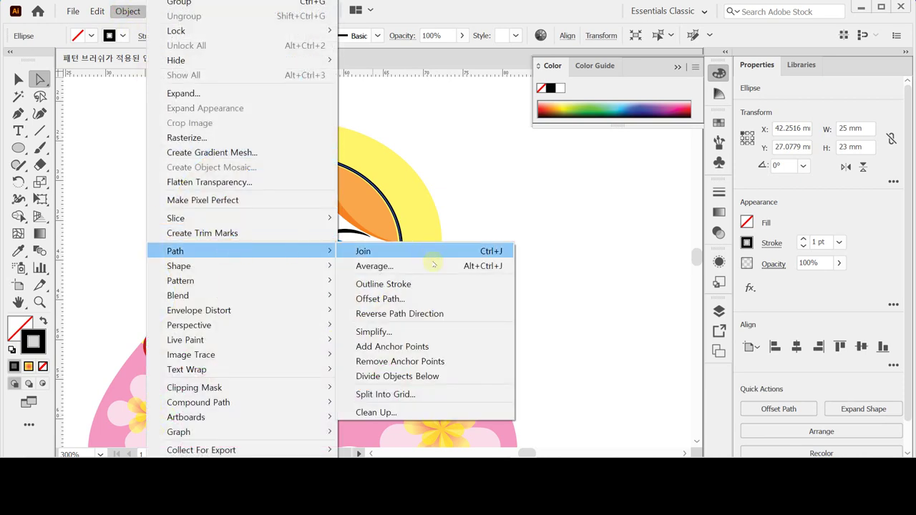
pyautogui.click(449, 353)
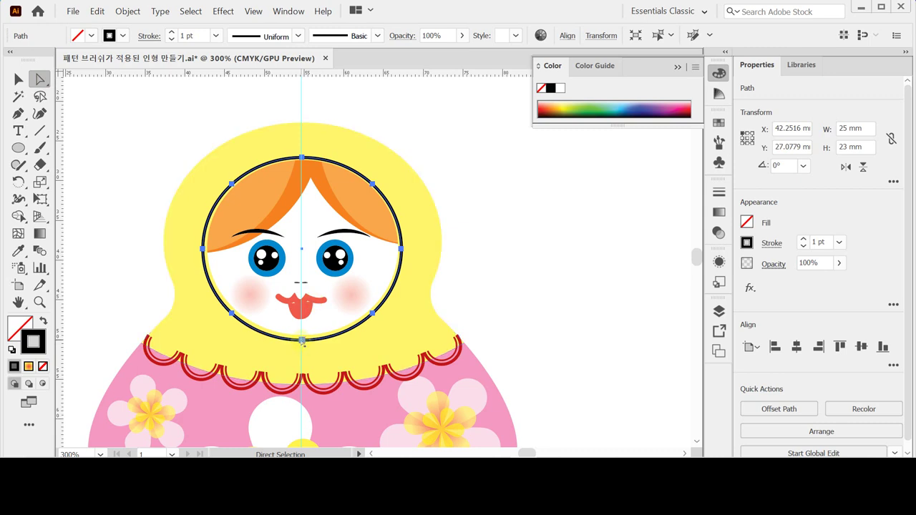
pyautogui.click(301, 342)
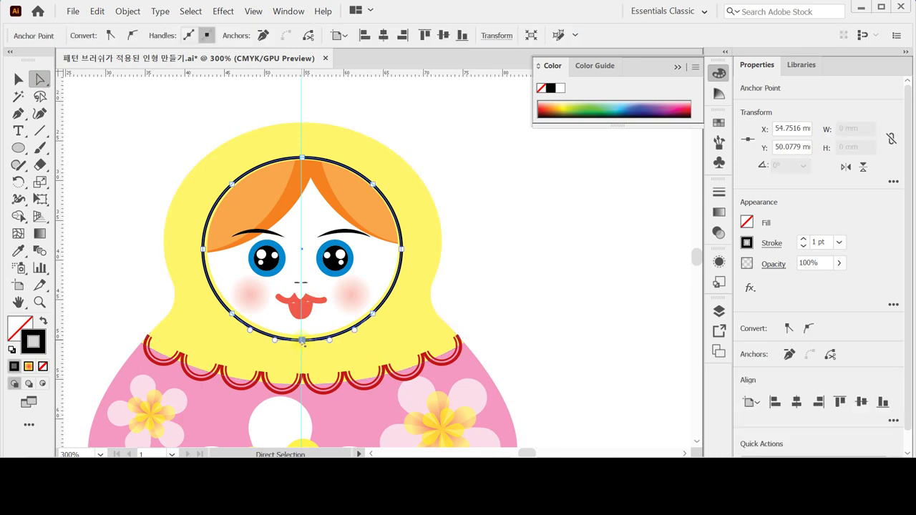
pyautogui.press('Delete')
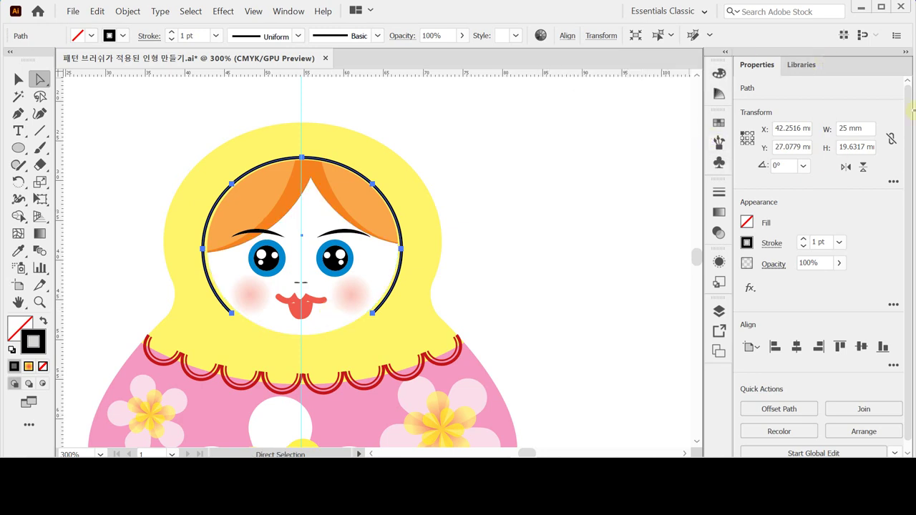
# Apply the highlighted black circle pattern brush to the open arc around the face
pyautogui.click(719, 141)
pyautogui.click(569, 181)
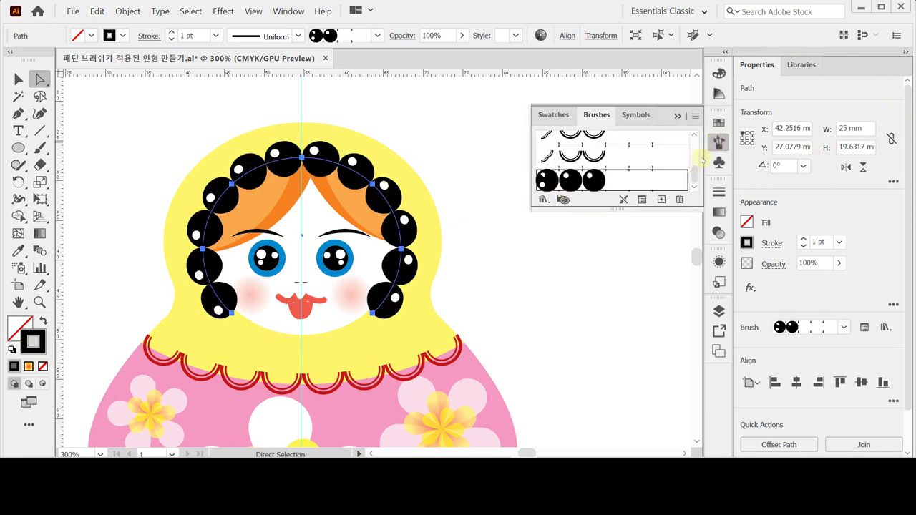
pyautogui.click(719, 142)
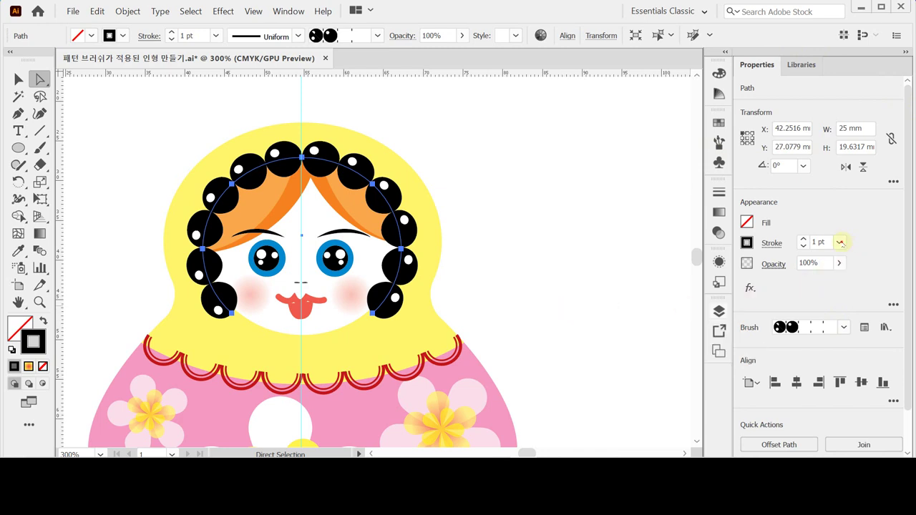
# Set the beaded arc's stroke weight to 0.5 pt
pyautogui.click(839, 242)
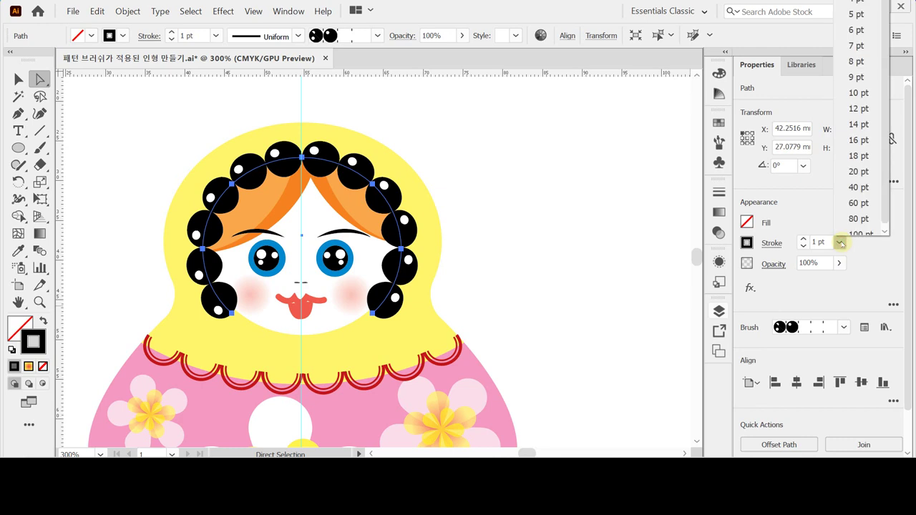
pyautogui.click(777, 247)
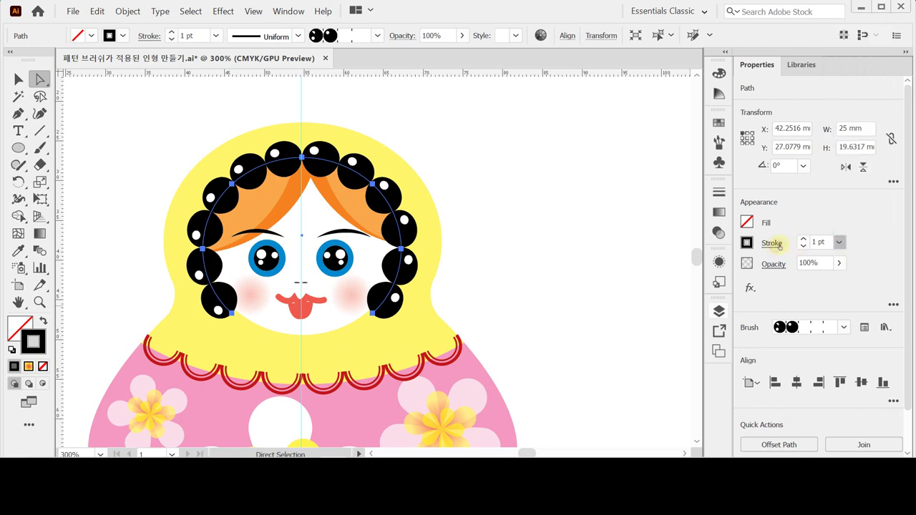
pyautogui.click(820, 242)
pyautogui.write('0.5')
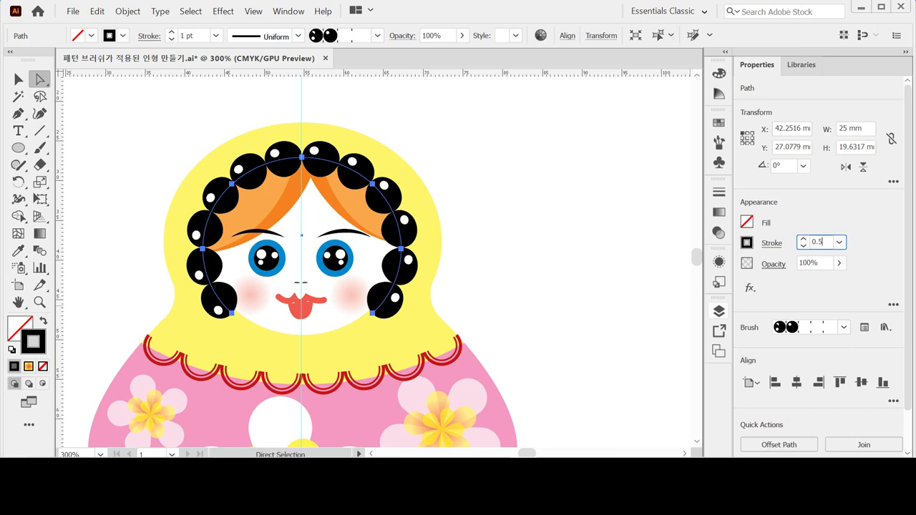
pyautogui.press('Return')
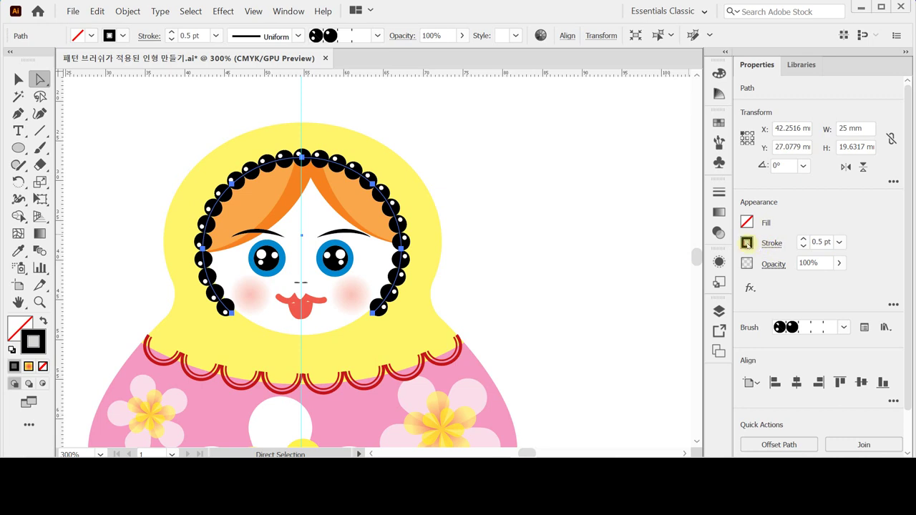
# Make the beaded arc's stroke pink by starting from white and setting magenta to 100%, and deselect it
pyautogui.click(747, 244)
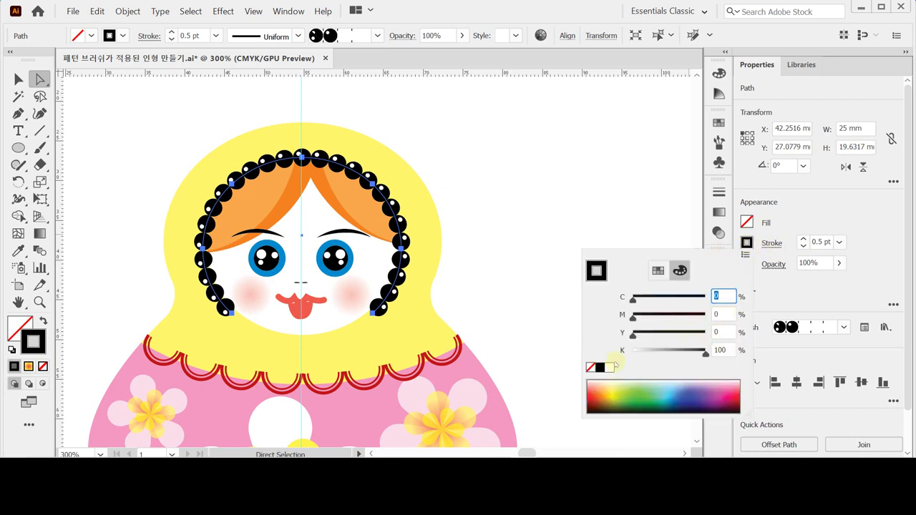
pyautogui.click(610, 369)
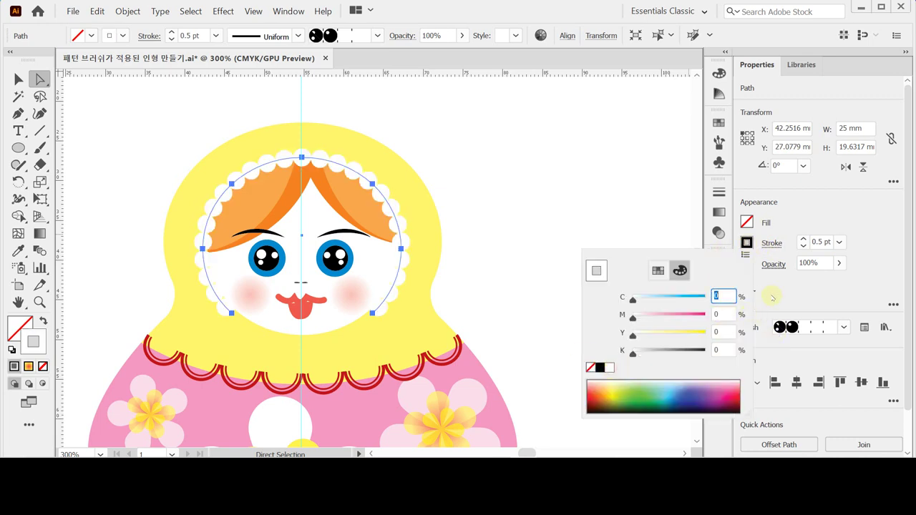
pyautogui.click(724, 315)
pyautogui.write('100')
pyautogui.press('Tab')
pyautogui.press('Return')
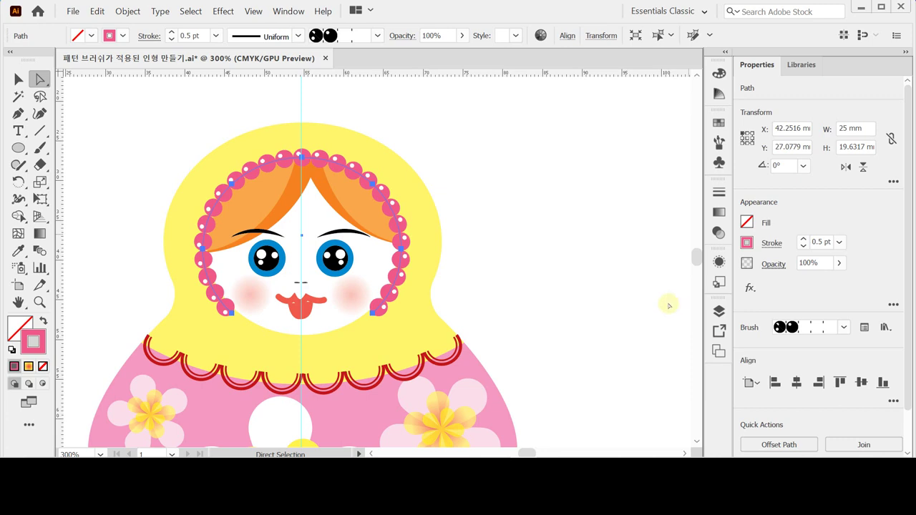
pyautogui.click(563, 210)
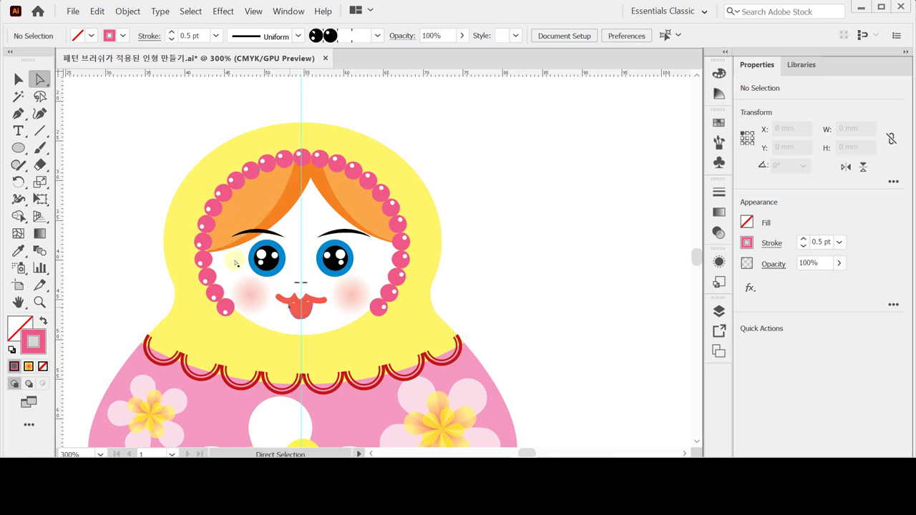
# Select the whole doll and create a copy scaled uniformly to 70% with Scale Strokes & Effects enabled
pyautogui.hotkey('ctrl', 'space')
pyautogui.keyDown('ctrl'); pyautogui.keyDown('alt'); pyautogui.click(400, 259); pyautogui.keyUp('alt'); pyautogui.keyUp('ctrl')
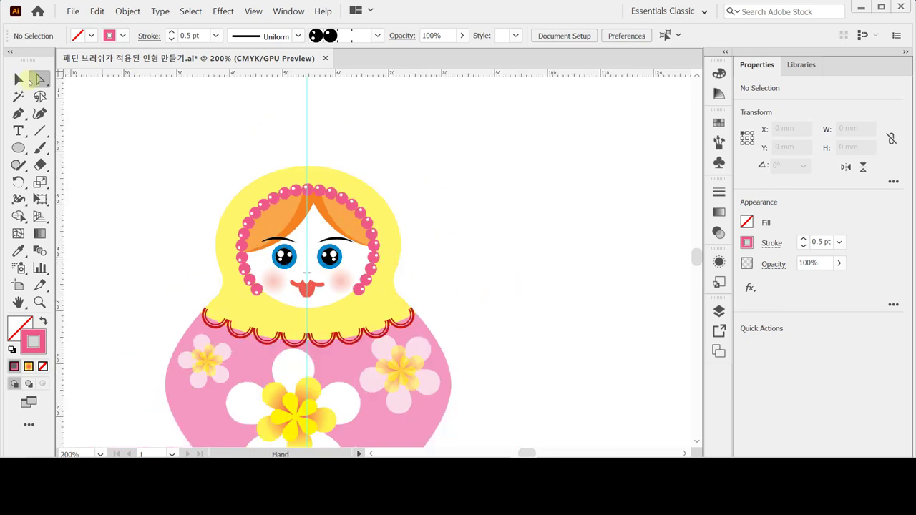
pyautogui.click(18, 79)
pyautogui.click(207, 189)
pyautogui.moveTo(206, 188); pyautogui.dragTo(404, 443)
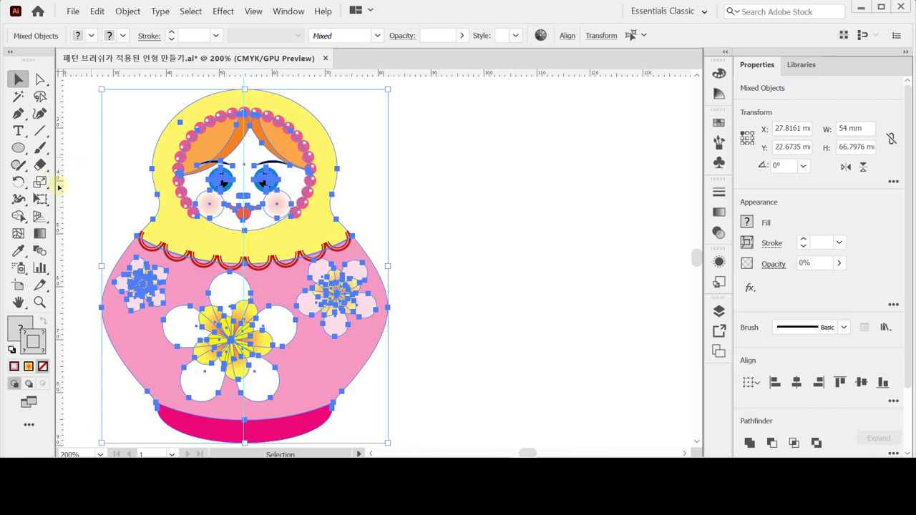
pyautogui.doubleClick(40, 182)
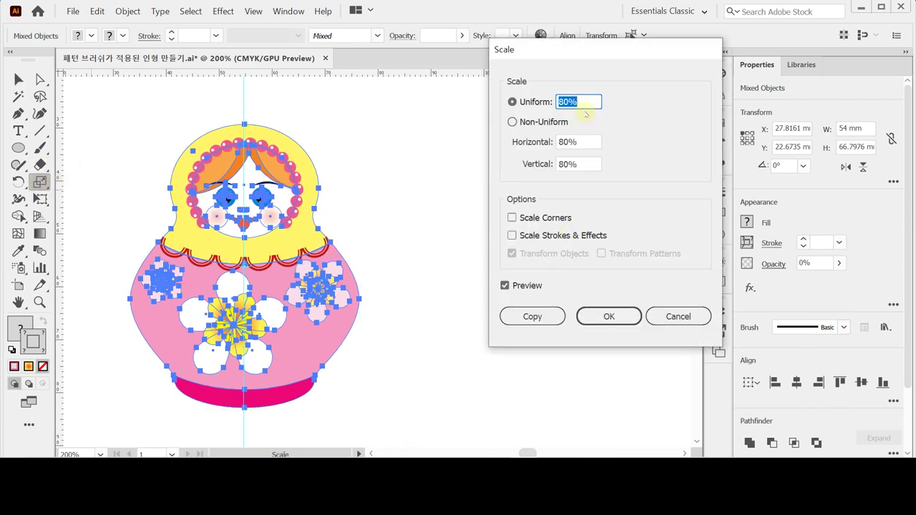
pyautogui.write('70')
pyautogui.press('Tab')
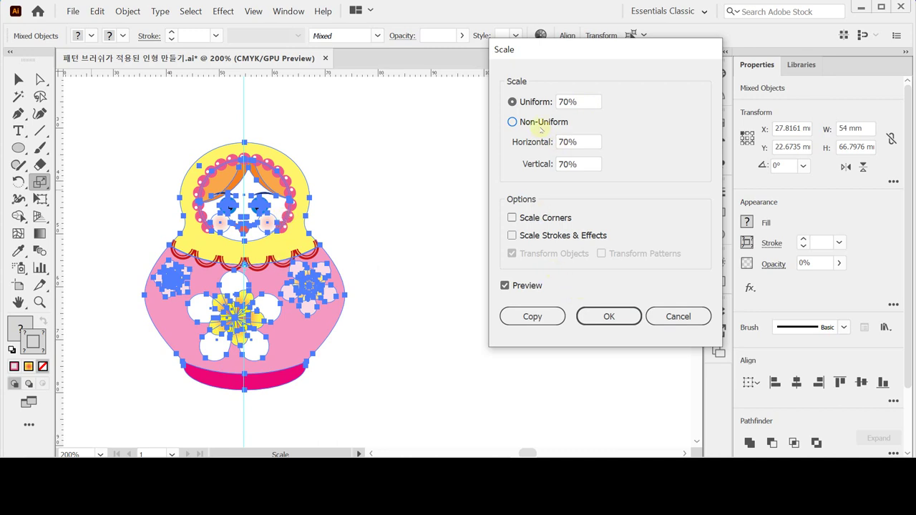
pyautogui.click(565, 240)
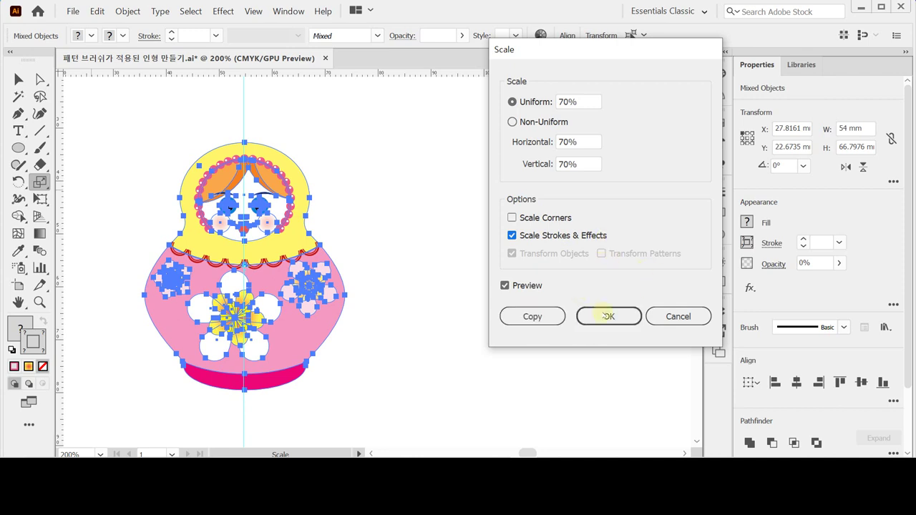
pyautogui.click(549, 317)
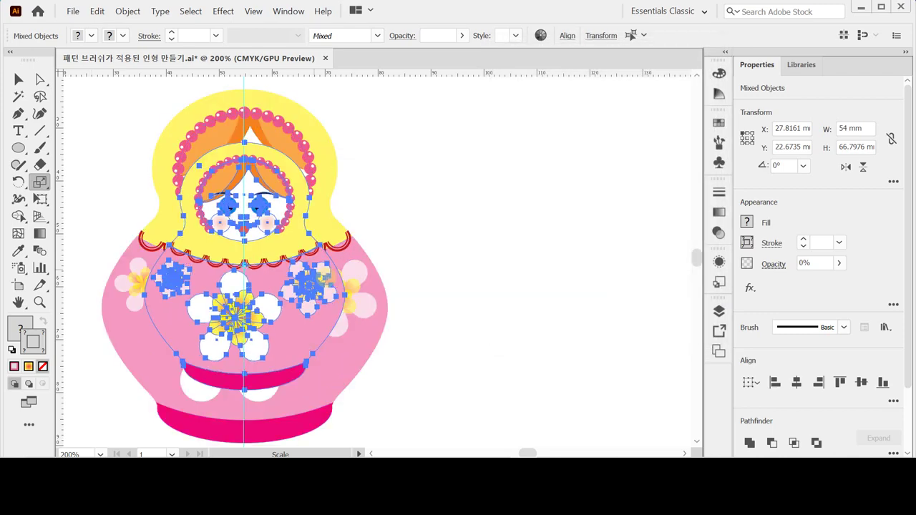
# Move the smaller doll copy to the empty artboard area to the right of the original, and deselect it
pyautogui.moveTo(235, 296); pyautogui.dragTo(587, 342)
pyautogui.moveTo(496, 299); pyautogui.dragTo(348, 251)
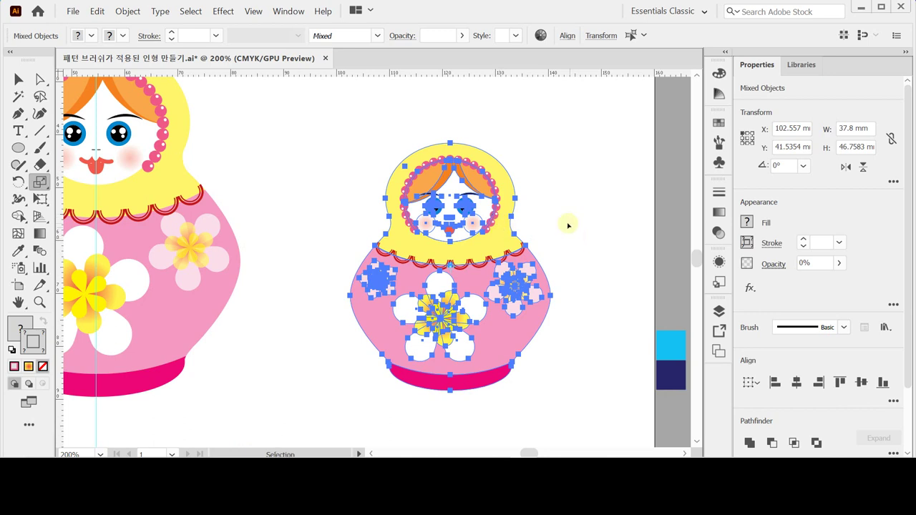
pyautogui.hotkey('ctrl', 'shift', 'a')
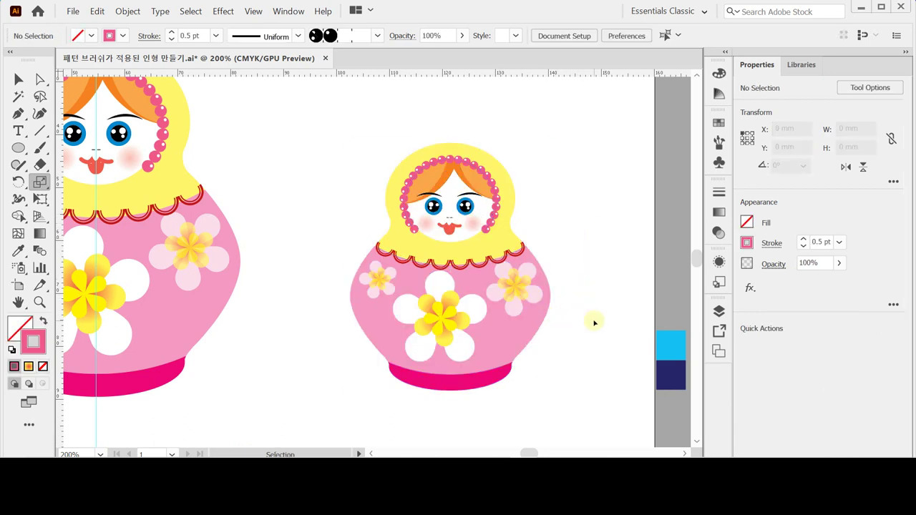
pyautogui.click(509, 351)
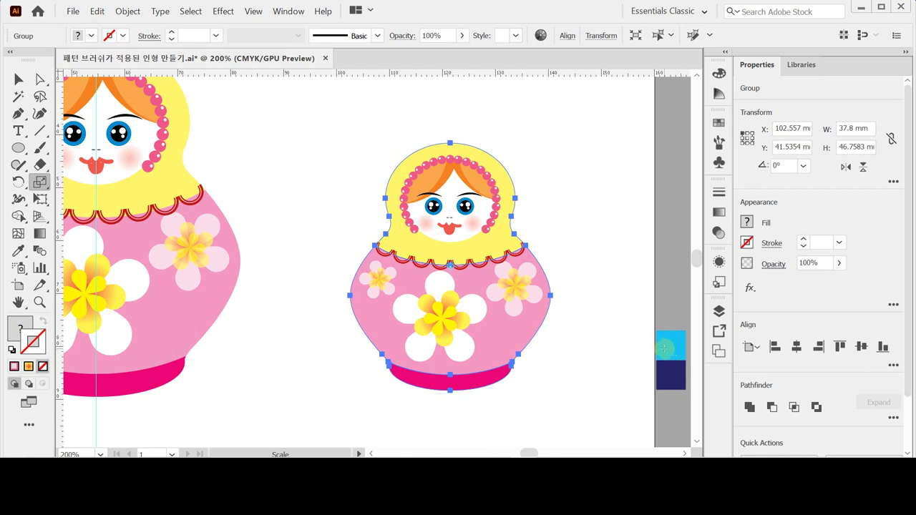
pyautogui.press('i')
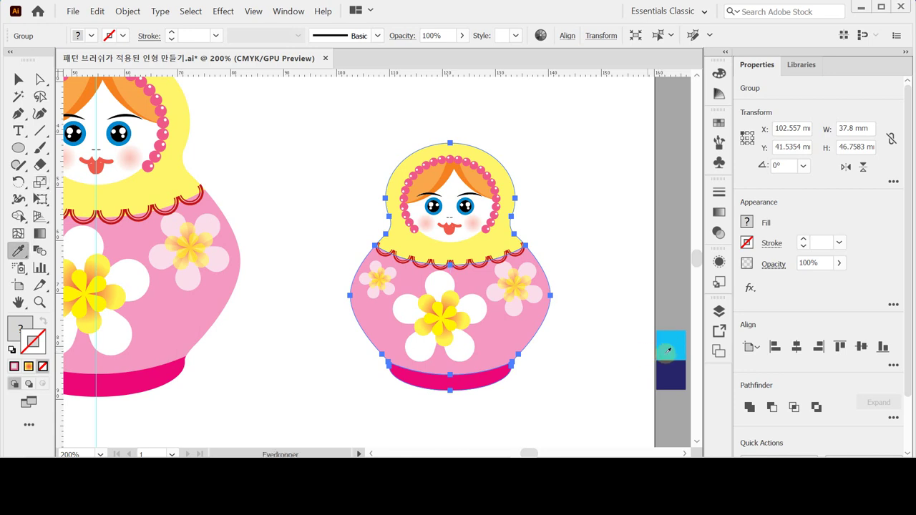
pyautogui.click(664, 349)
pyautogui.hotkey('ctrl', 'z')
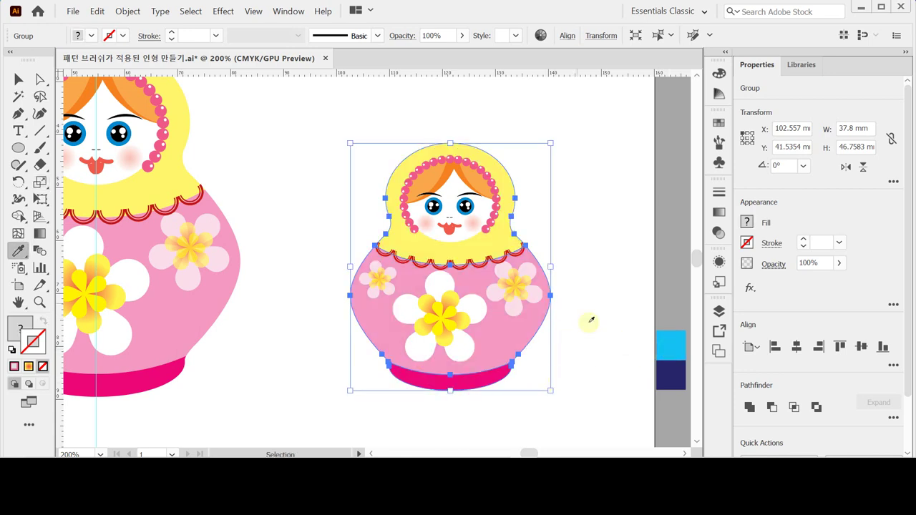
# Isolate the small doll's body group and fill its pink body with the sampled sky blue swatch colour
pyautogui.doubleClick(530, 321)
pyautogui.doubleClick(532, 321)
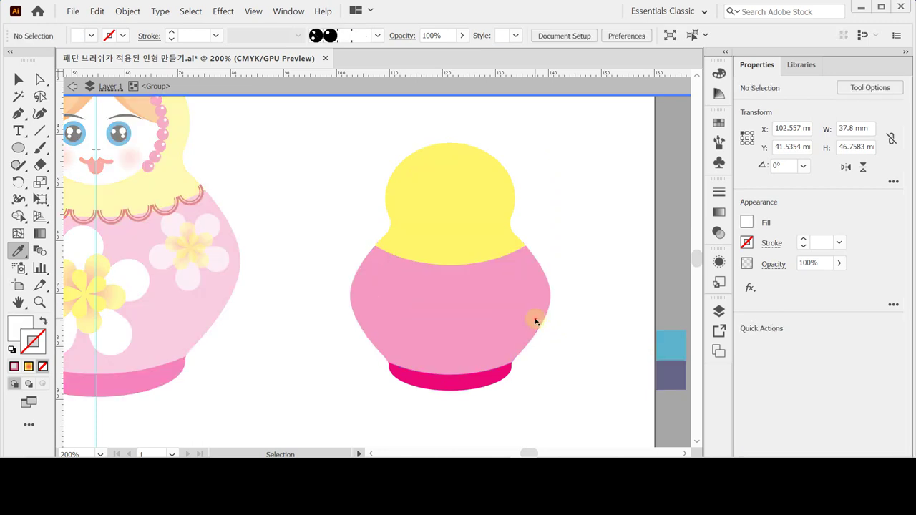
pyautogui.keyDown('ctrl'); pyautogui.click(532, 321); pyautogui.keyUp('ctrl')
pyautogui.click(673, 345)
pyautogui.keyDown('ctrl'); pyautogui.click(523, 405); pyautogui.keyUp('ctrl')
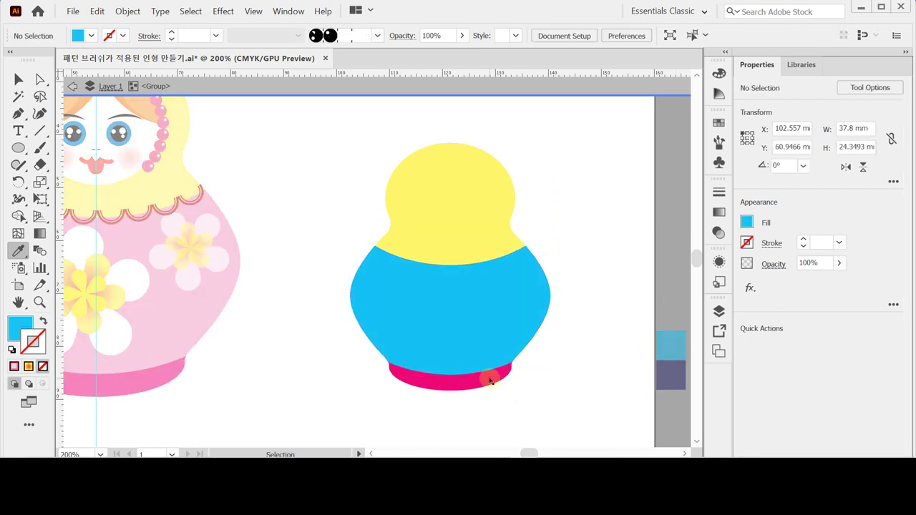
# Fill the small doll's base with the sampled navy swatch colour, and leave the group's isolation mode
pyautogui.keyDown('ctrl'); pyautogui.click(487, 374); pyautogui.keyUp('ctrl')
pyautogui.click(673, 379)
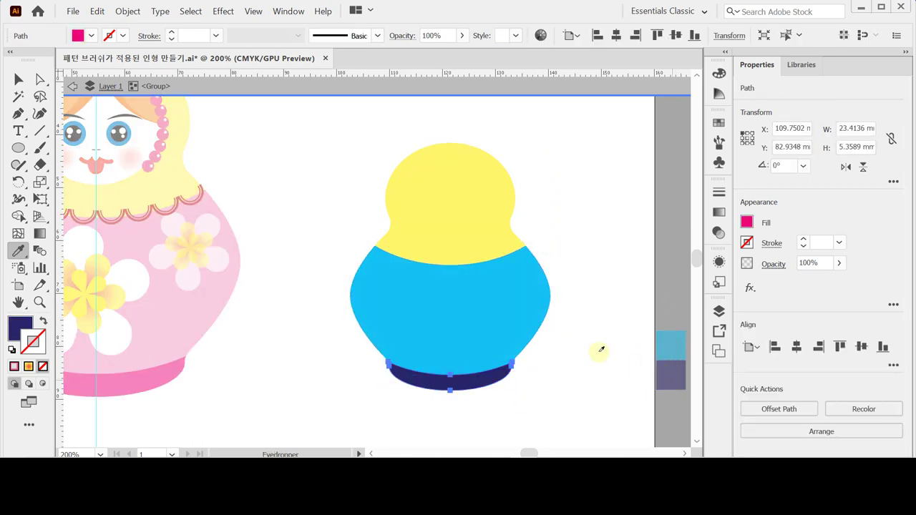
pyautogui.press('v')
pyautogui.keyDown('ctrl'); pyautogui.click(580, 352); pyautogui.keyUp('ctrl')
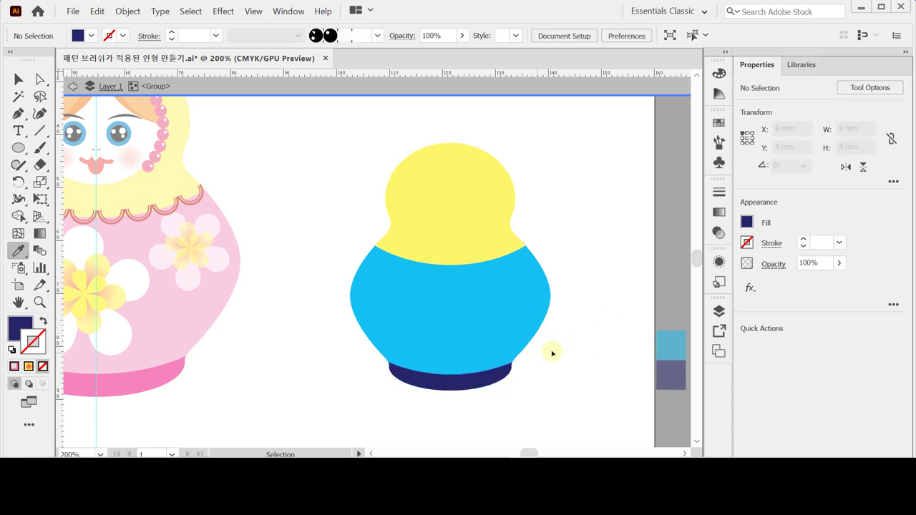
pyautogui.press('Escape')
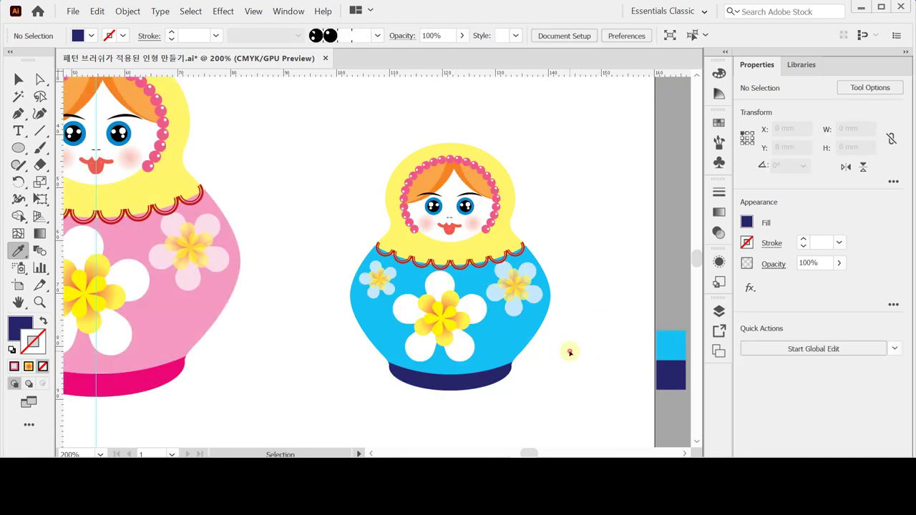
pyautogui.press('i')
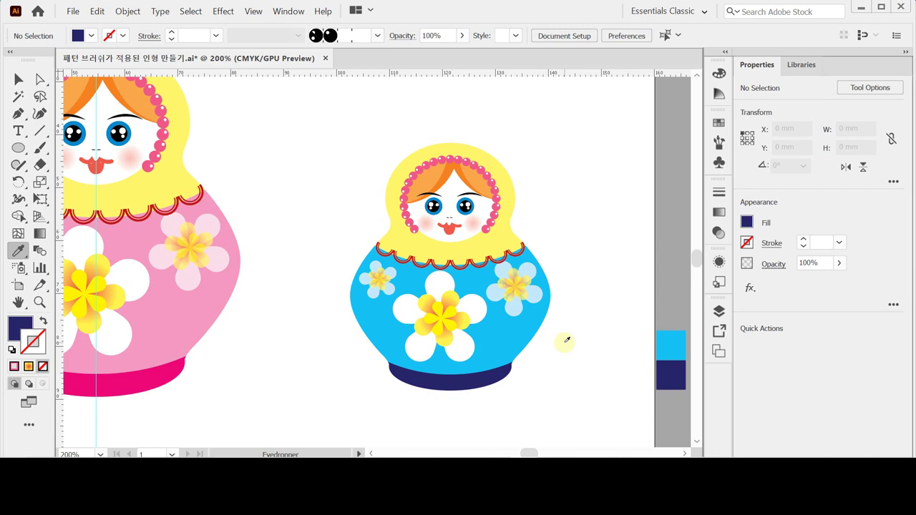
pyautogui.moveTo(380, 283); pyautogui.dragTo(445, 304)
pyautogui.keyDown('alt'); pyautogui.click(458, 297); pyautogui.keyUp('alt')
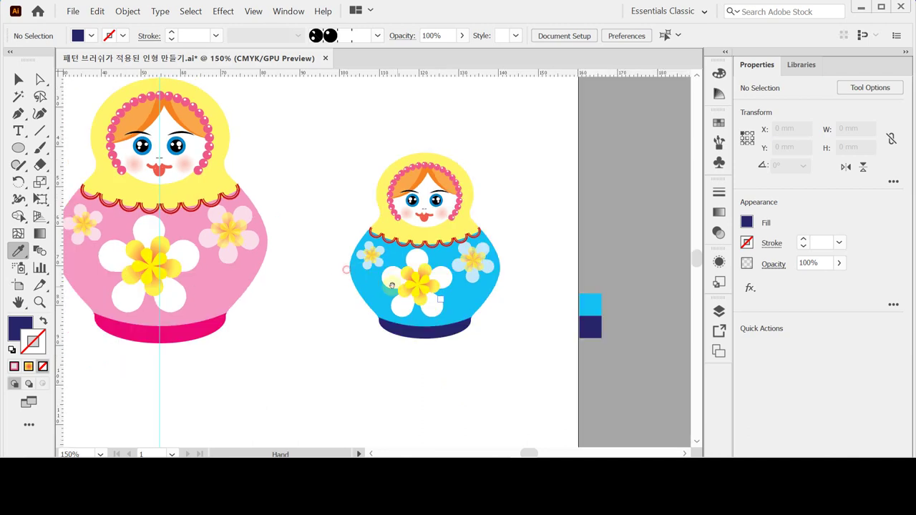
pyautogui.moveTo(355, 273); pyautogui.dragTo(417, 309)
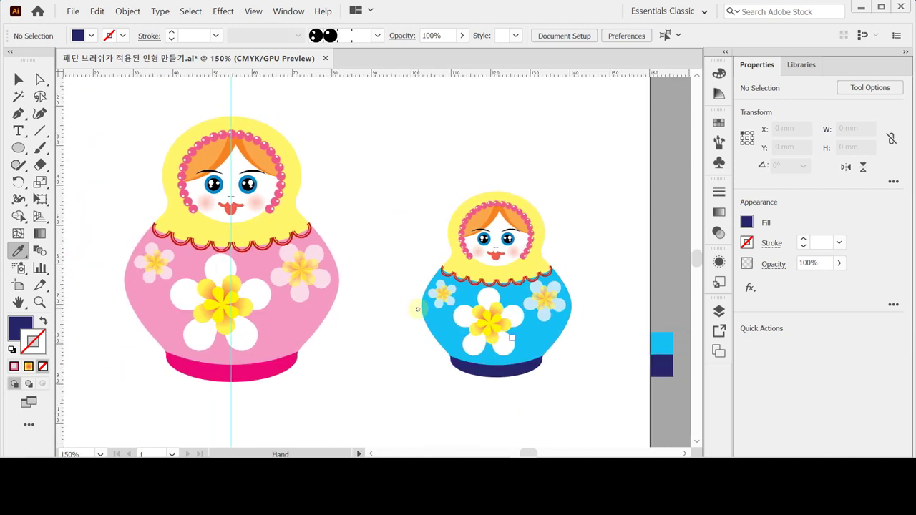